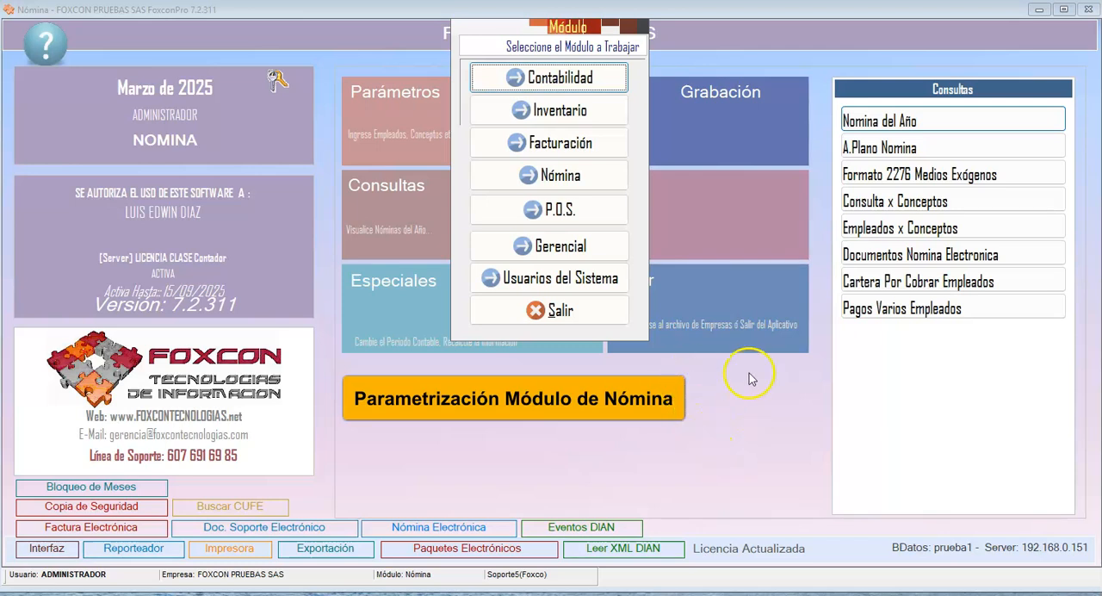
- Open the Nómina module's document parameters, search the documents for NOM, and select the NMN entry
{"action": "left_click", "coordinate": [556, 183]}
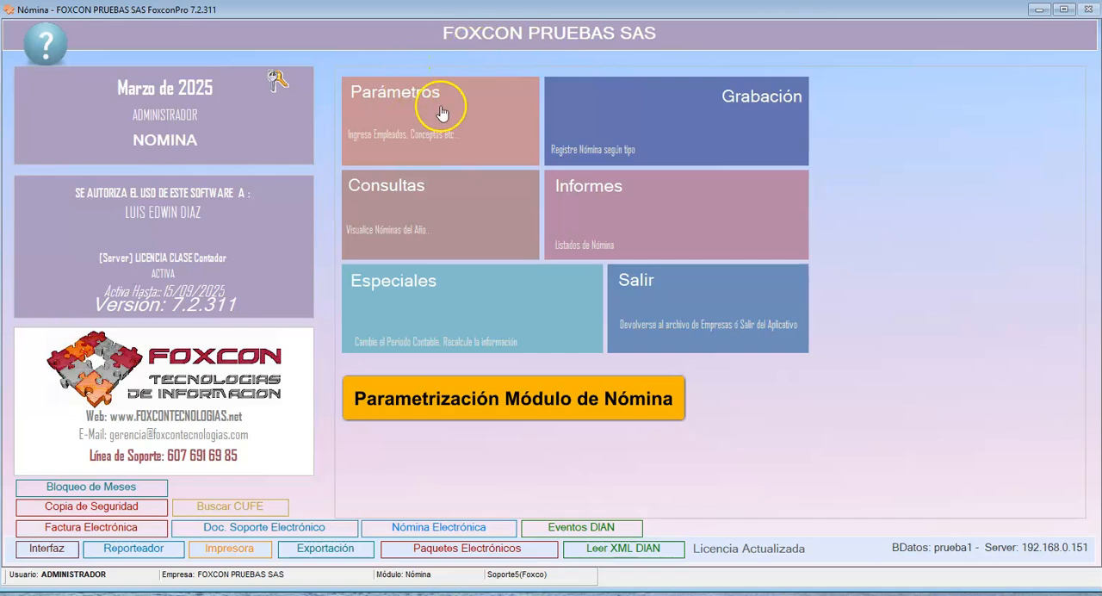
{"action": "left_click", "coordinate": [479, 107]}
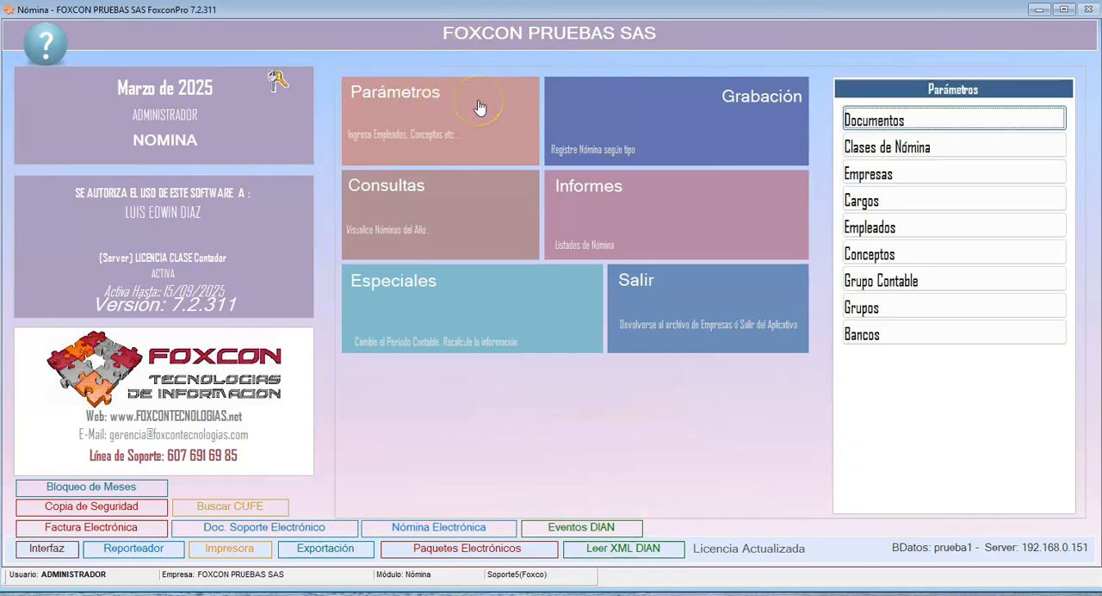
{"action": "left_click", "coordinate": [871, 124]}
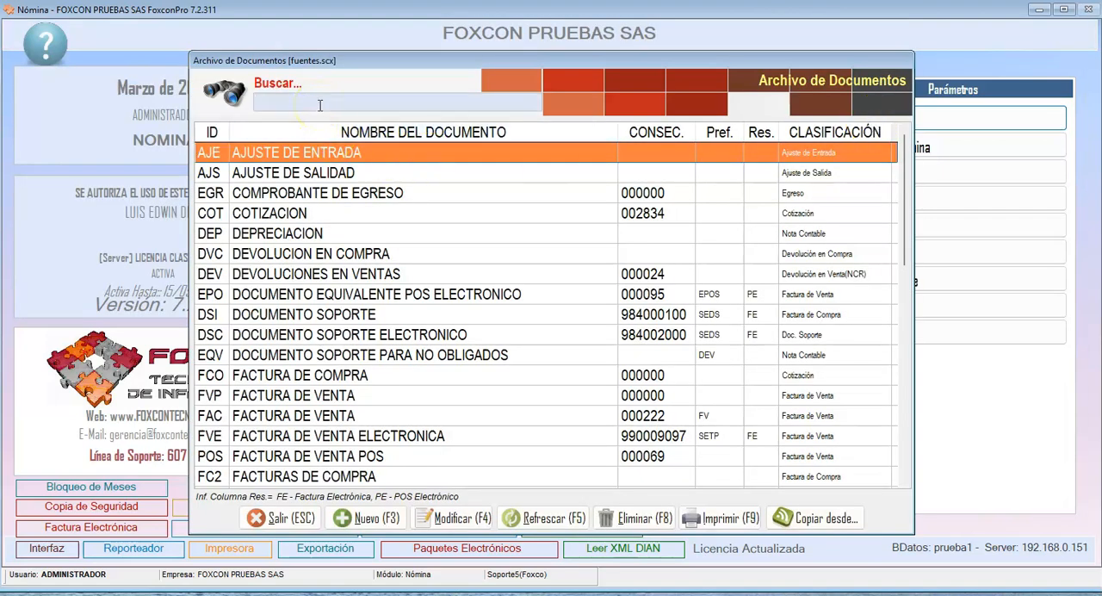
{"action": "type", "text": "NOM"}
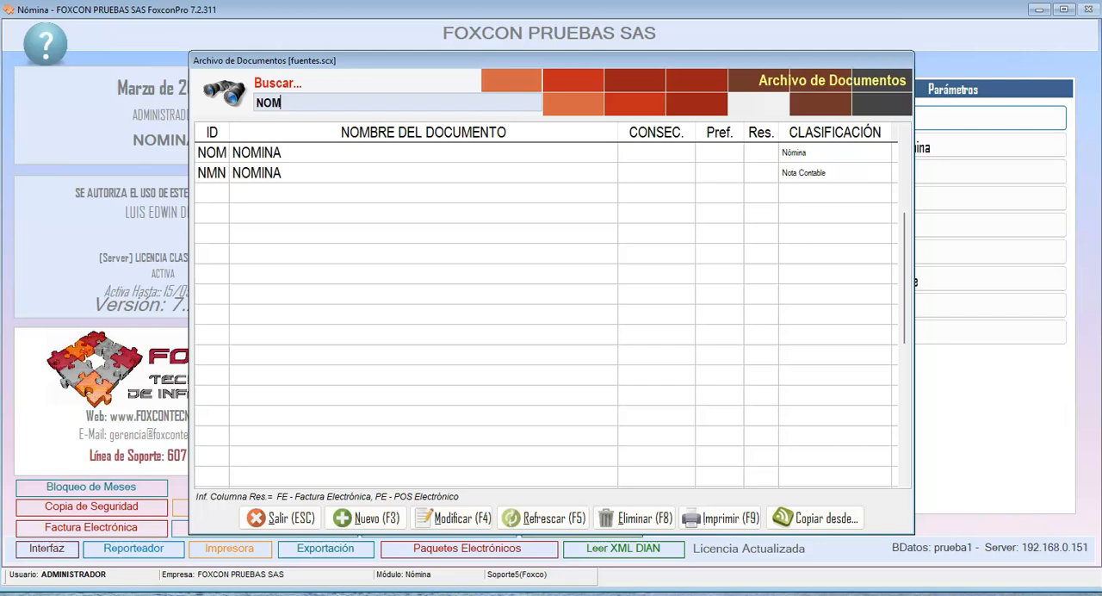
{"action": "left_click", "coordinate": [334, 169]}
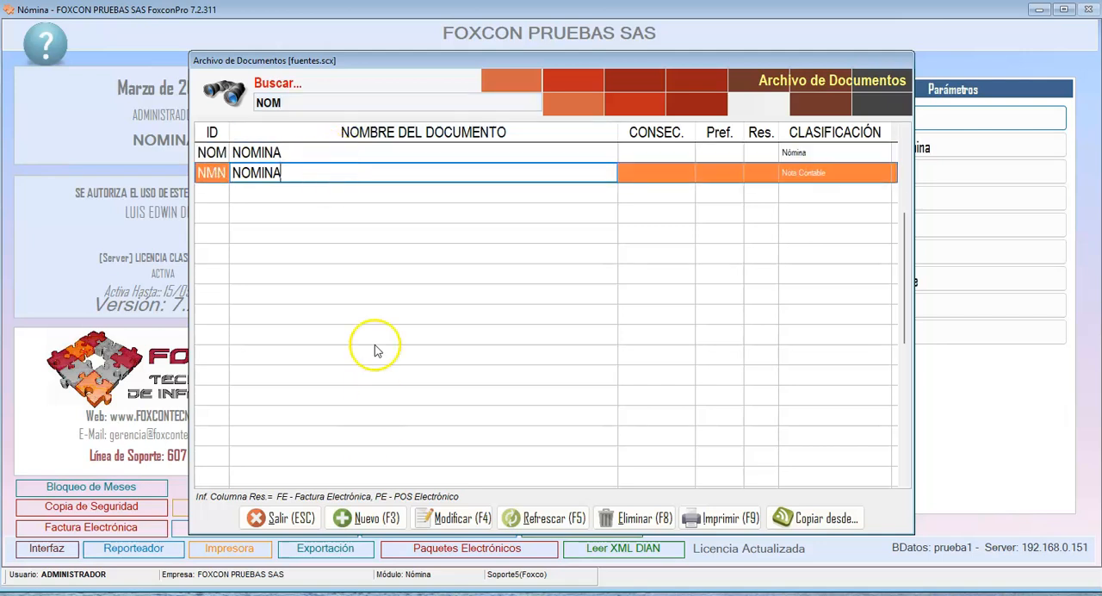
- Draft a new document with code NEL, name NOMINA and classification Nómina, and leave the form without saving
{"action": "left_click", "coordinate": [367, 518]}
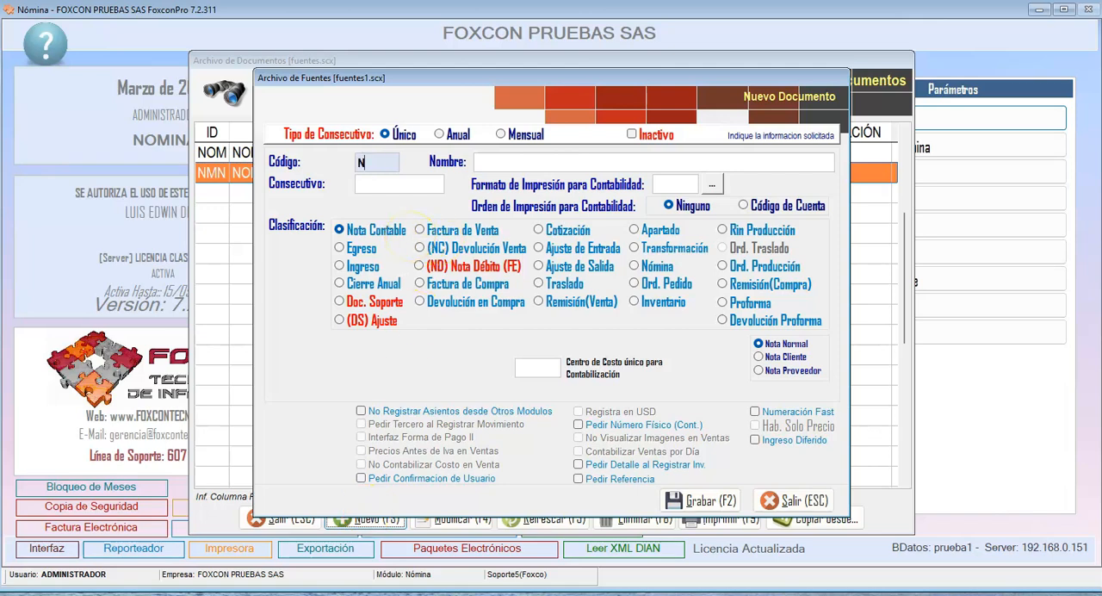
{"action": "type", "text": "NEL"}
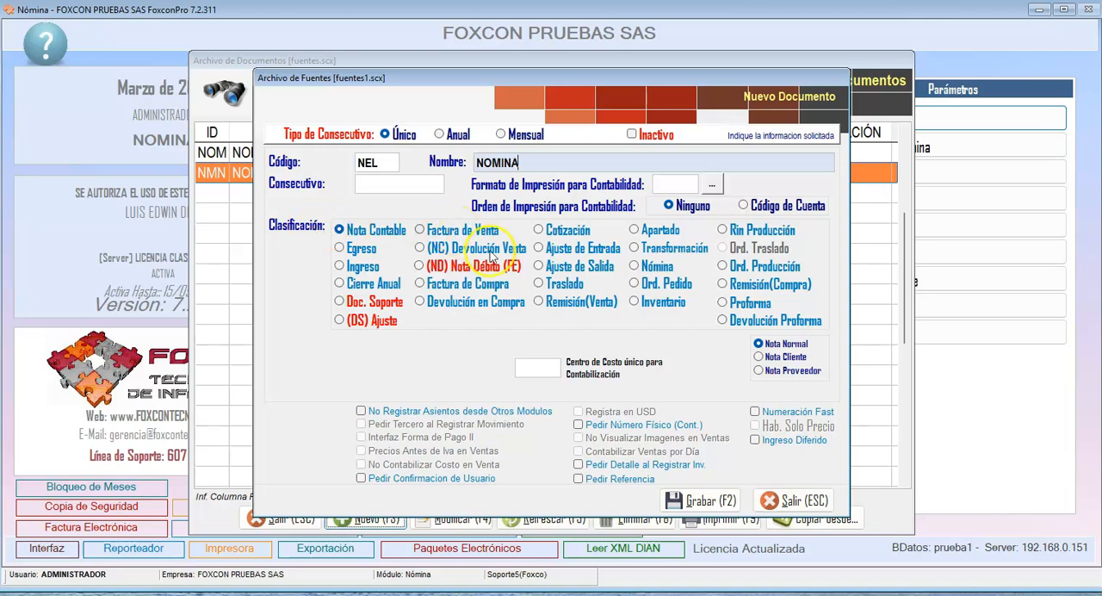
{"action": "left_click", "coordinate": [657, 267]}
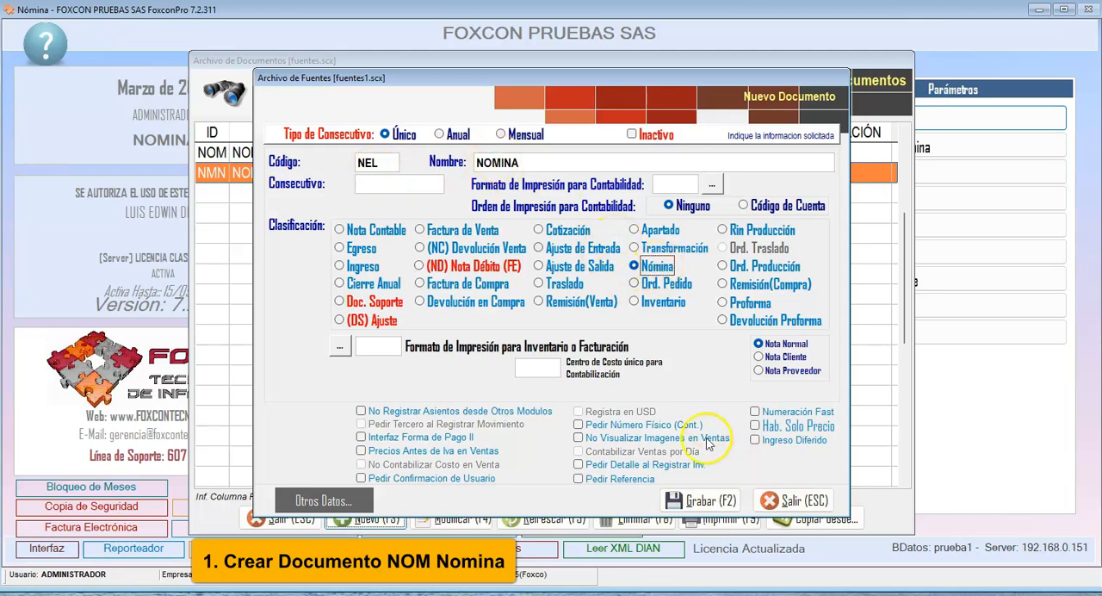
{"action": "left_click", "coordinate": [784, 502]}
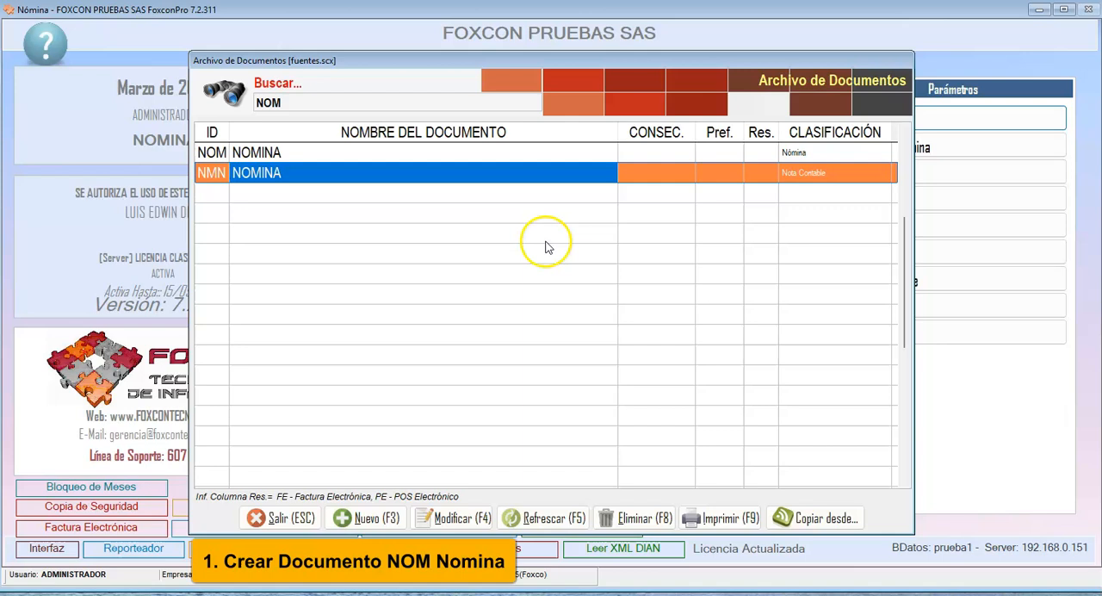
- Review the settings of the existing NOM document and close the document archive
{"action": "left_click", "coordinate": [293, 153]}
{"action": "left_click", "coordinate": [810, 152]}
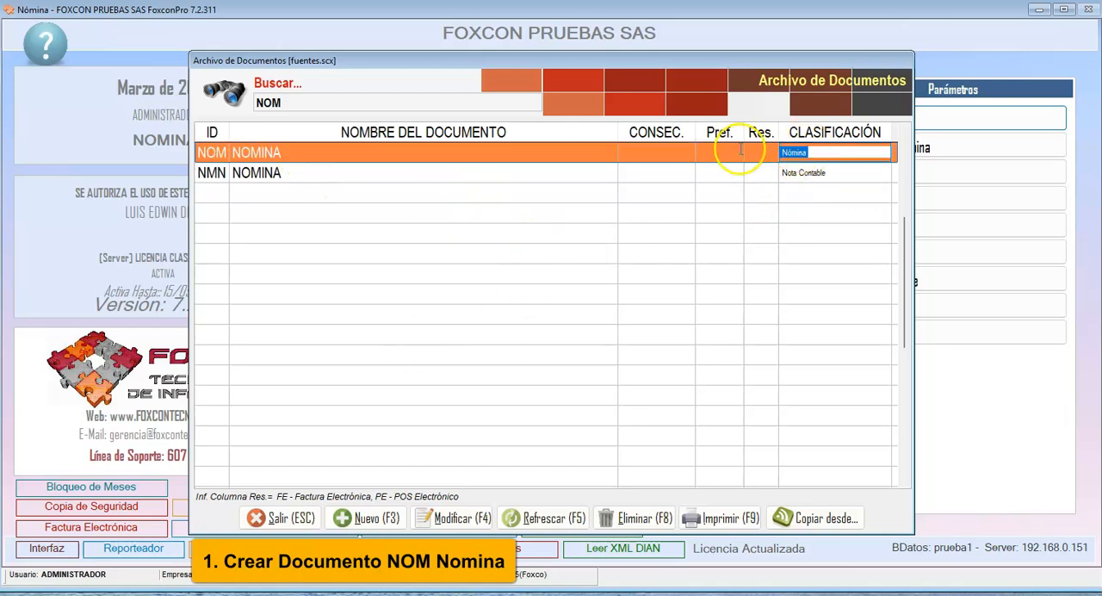
{"action": "left_click", "coordinate": [452, 518]}
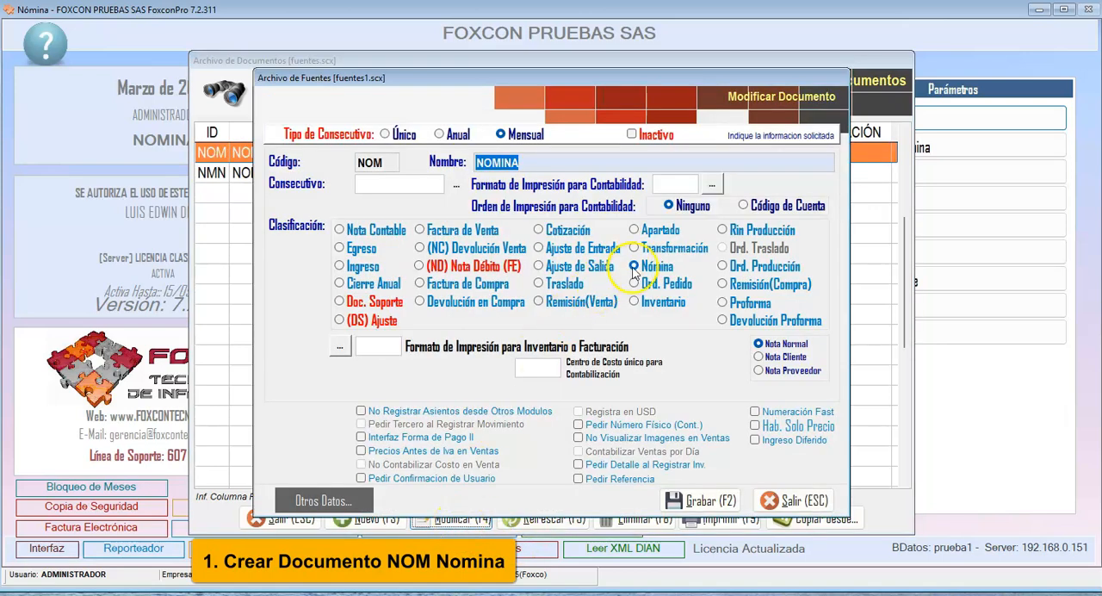
{"action": "left_click", "coordinate": [792, 501]}
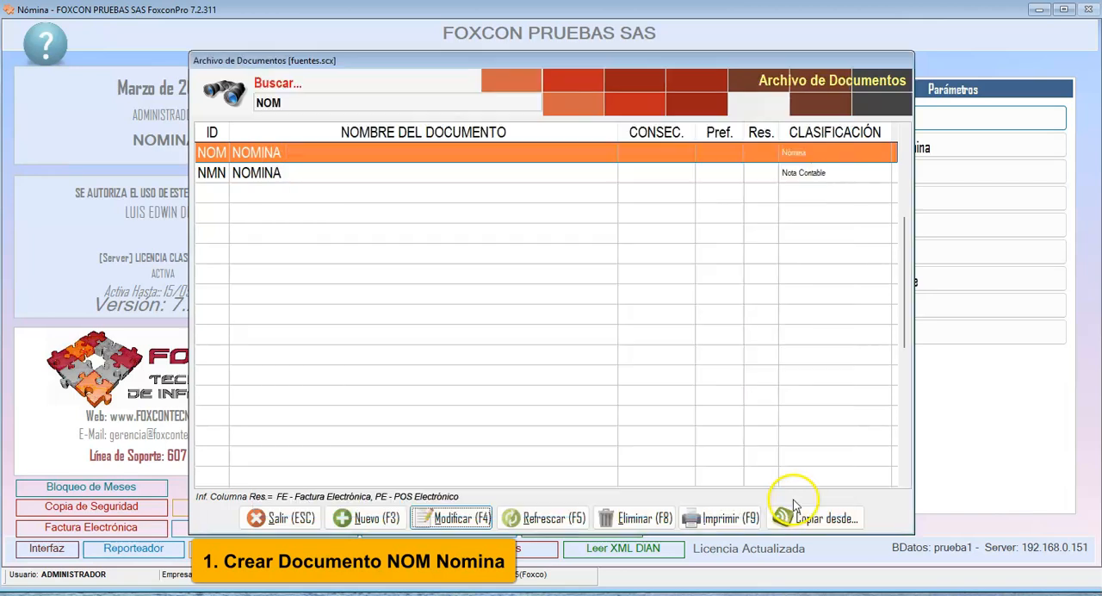
{"action": "left_click", "coordinate": [308, 520]}
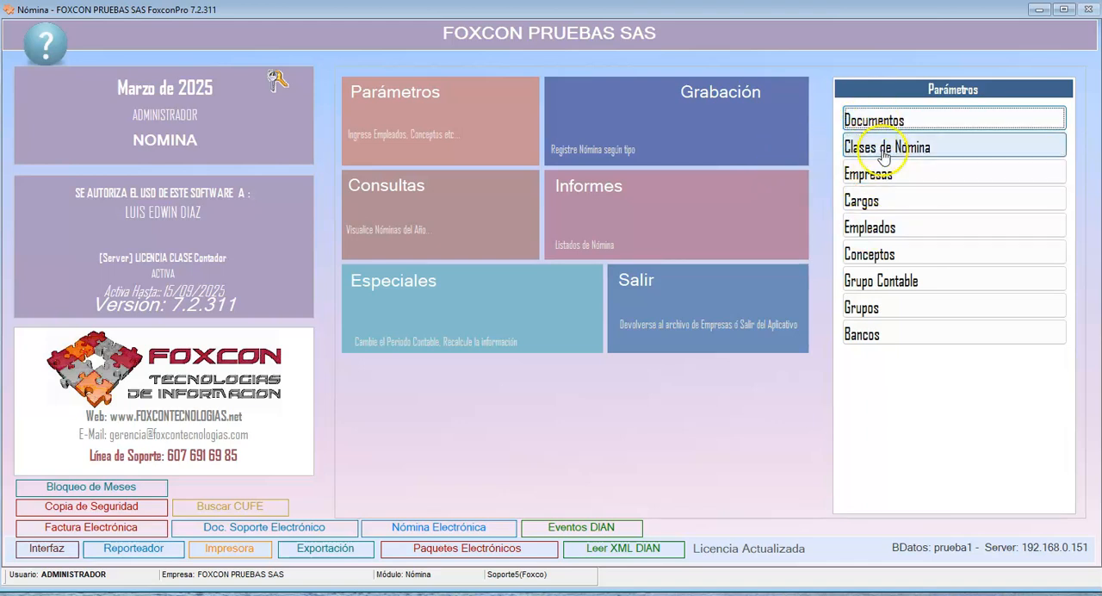
- Define payroll class 1 as NOMINA MENSUAL with the type Nómina Mensual
{"action": "left_click", "coordinate": [917, 147]}
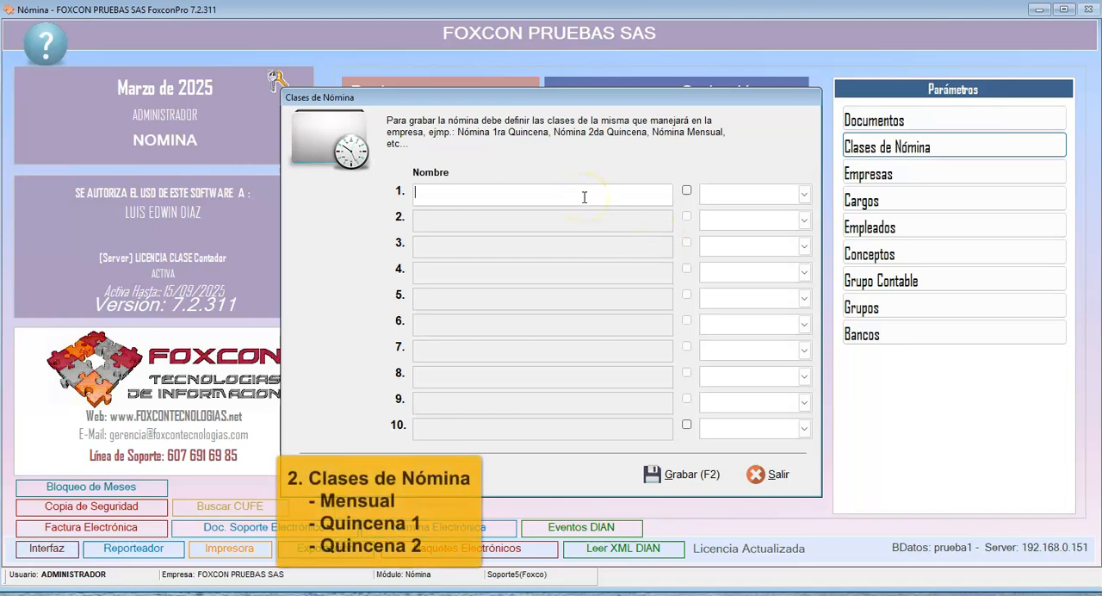
{"action": "type", "text": "no"}
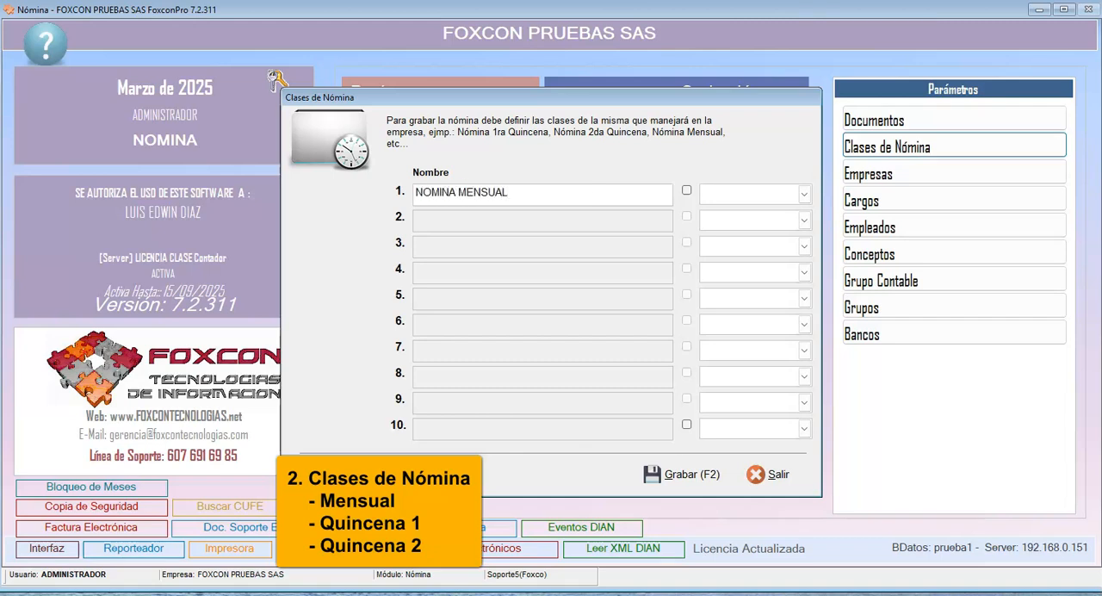
{"action": "left_click", "coordinate": [801, 194]}
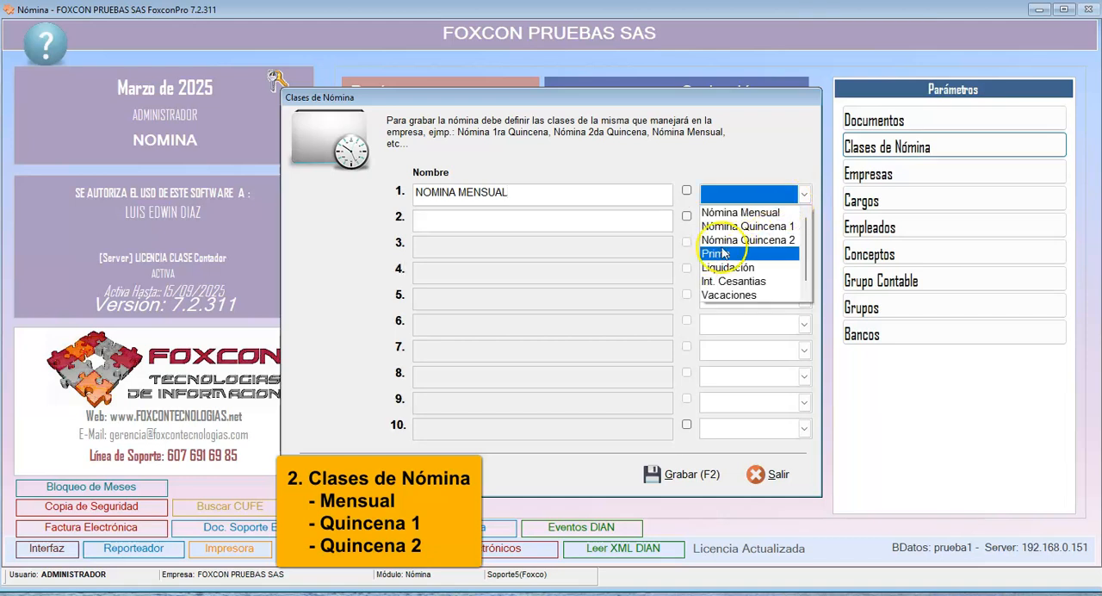
{"action": "left_click", "coordinate": [732, 212]}
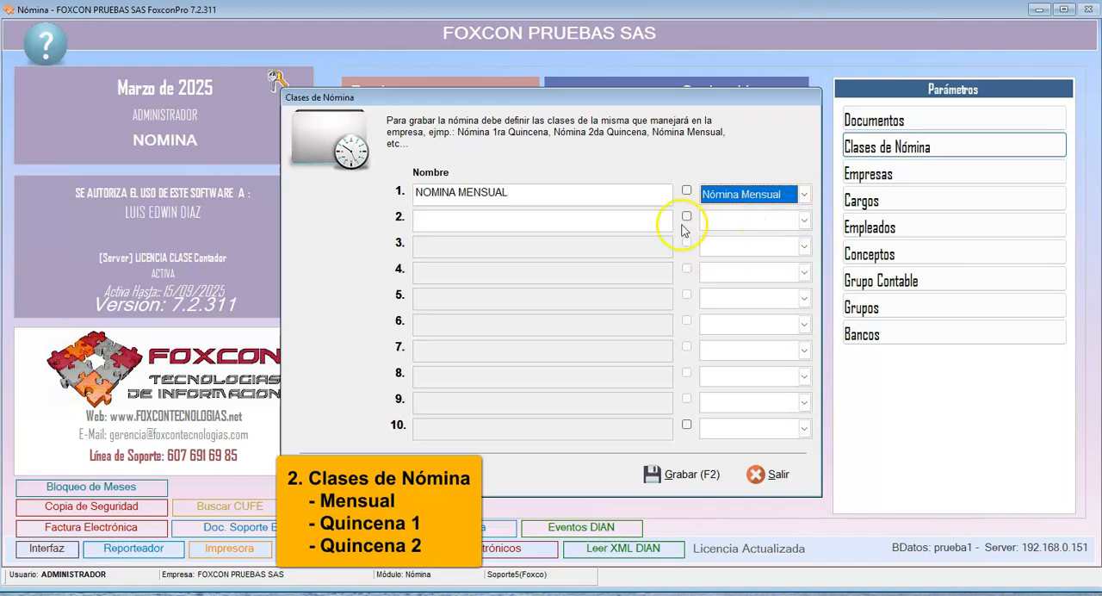
- Rename payroll class 1 as PRIMERA QUINCENA, set its type to Nómina Quincena 1, and enable its checkbox
{"action": "left_click_drag", "start_coordinate": [536, 193], "coordinate": [321, 196]}
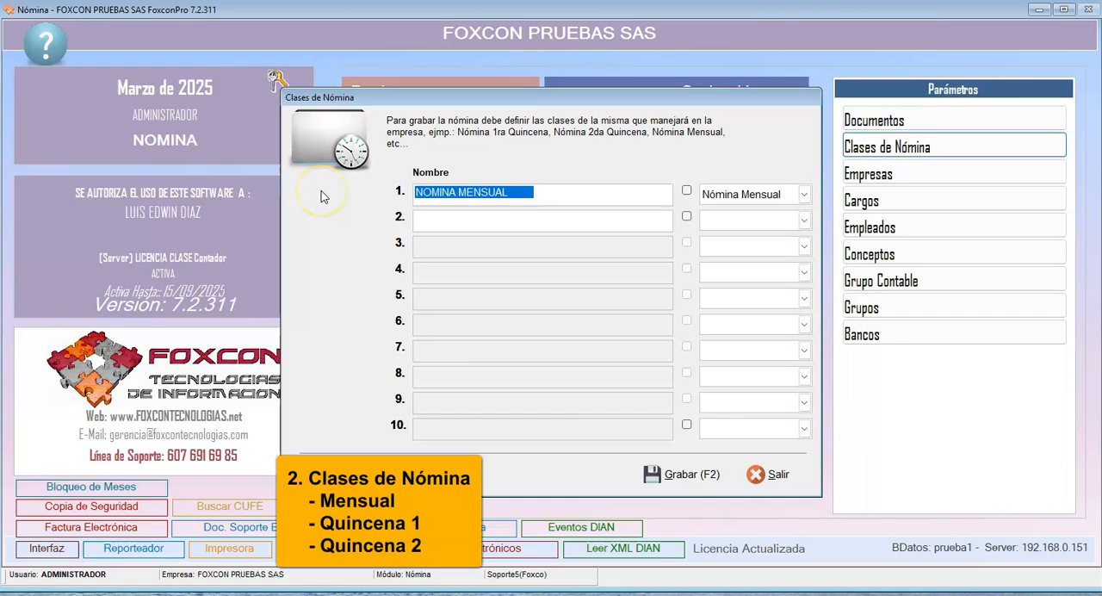
{"action": "left_click", "coordinate": [360, 220]}
{"action": "type", "text": "PRIMERA QIU"}
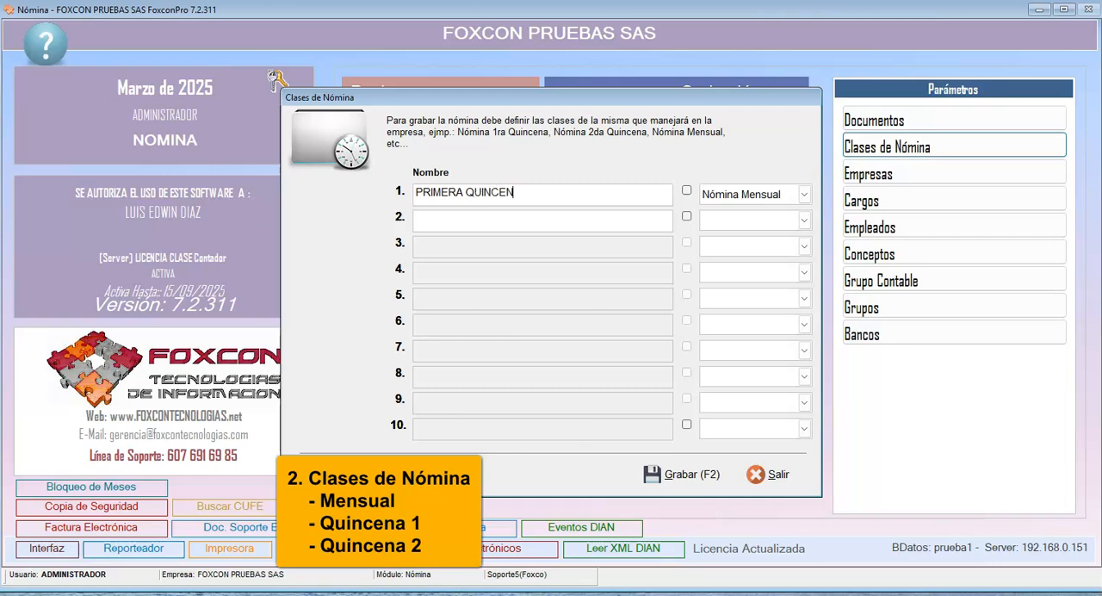
{"action": "left_click", "coordinate": [750, 194]}
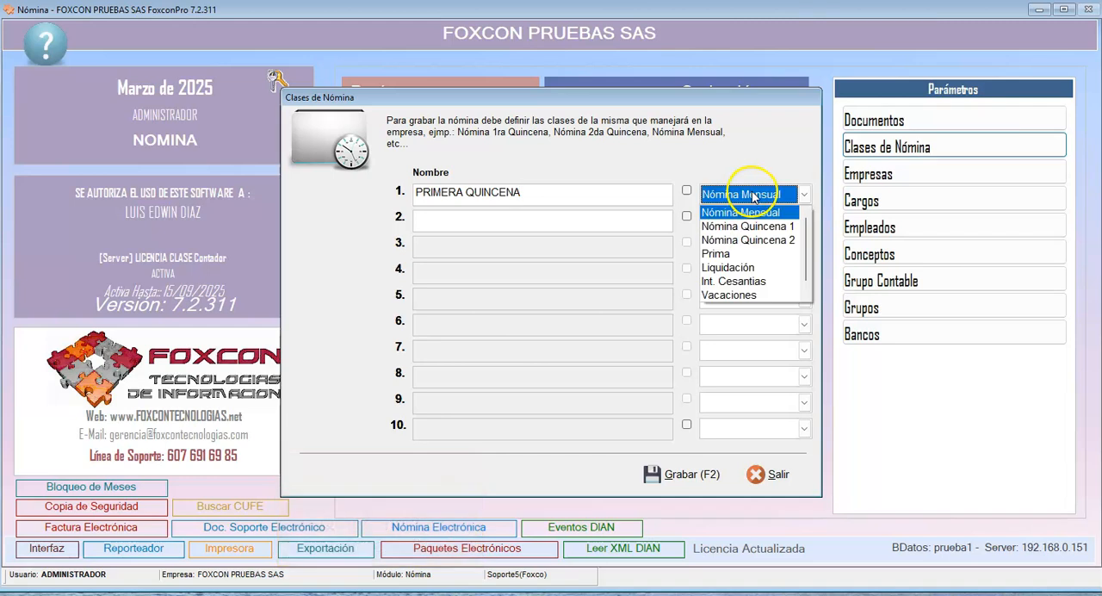
{"action": "left_click", "coordinate": [762, 226]}
{"action": "left_click", "coordinate": [686, 190]}
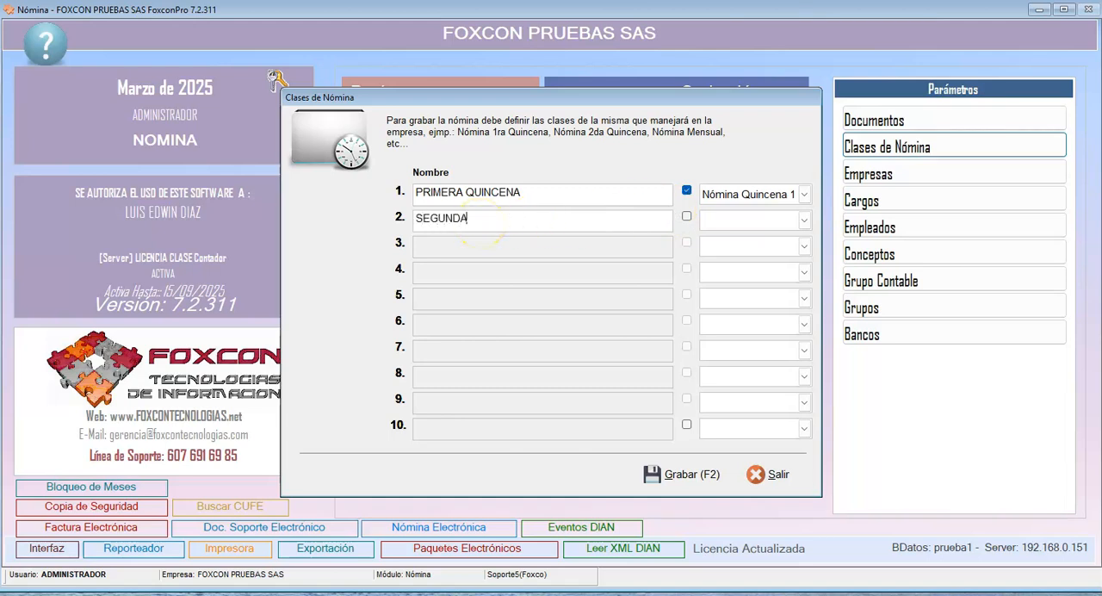
- Add payroll class 2 as SEGUNDA QUINCENA, enabled with the type Nómina Quincena 2, and save the payroll classes
{"action": "type", "text": "SEGUNDA QUINCENA"}
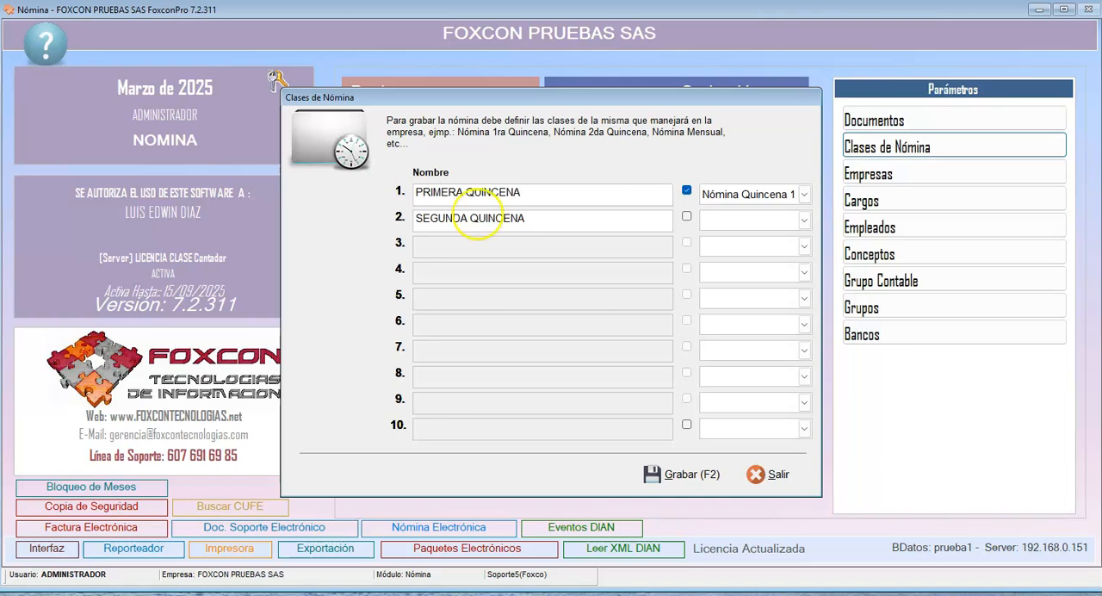
{"action": "left_click", "coordinate": [686, 219]}
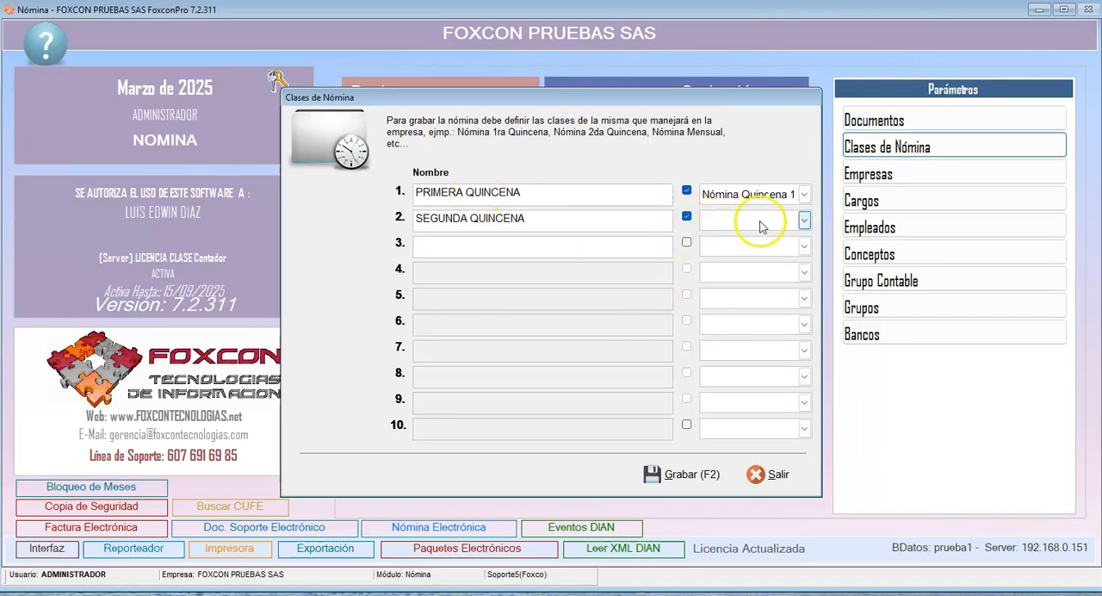
{"action": "left_click", "coordinate": [752, 222]}
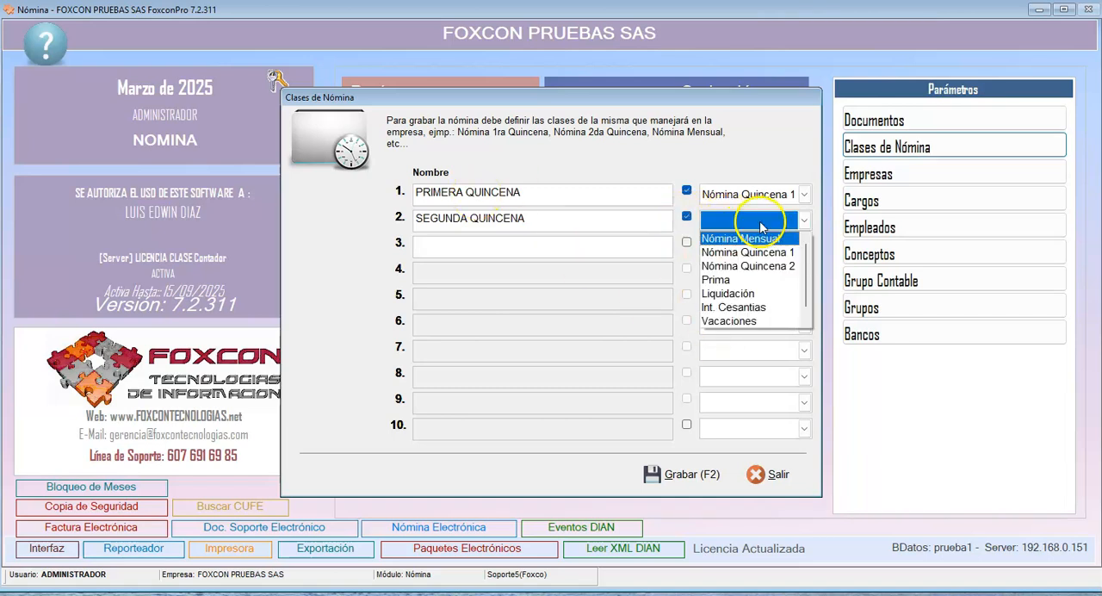
{"action": "left_click", "coordinate": [775, 266]}
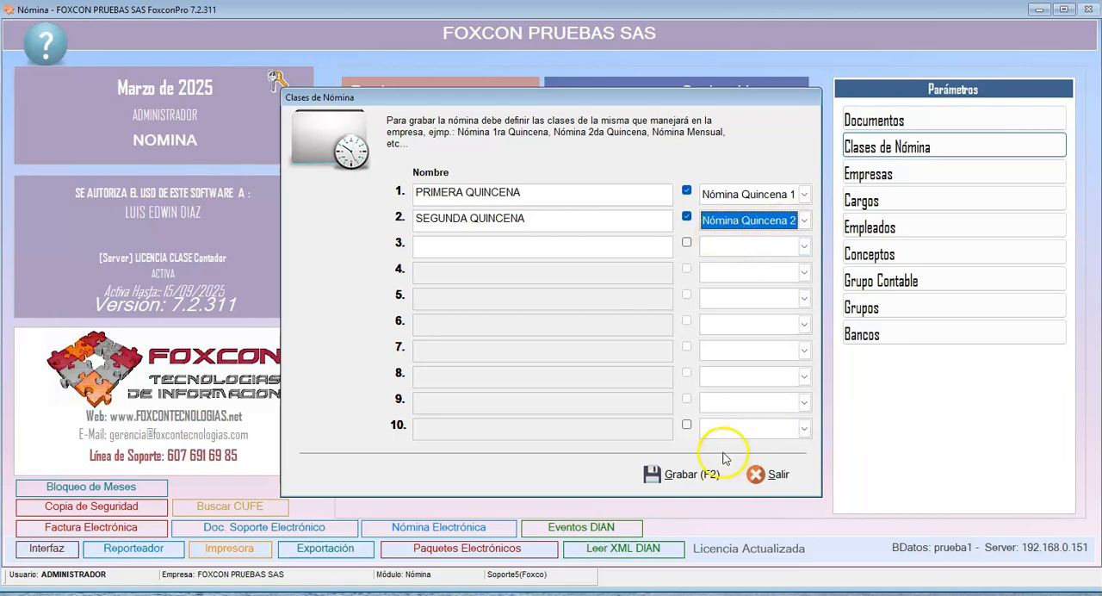
{"action": "left_click", "coordinate": [655, 474]}
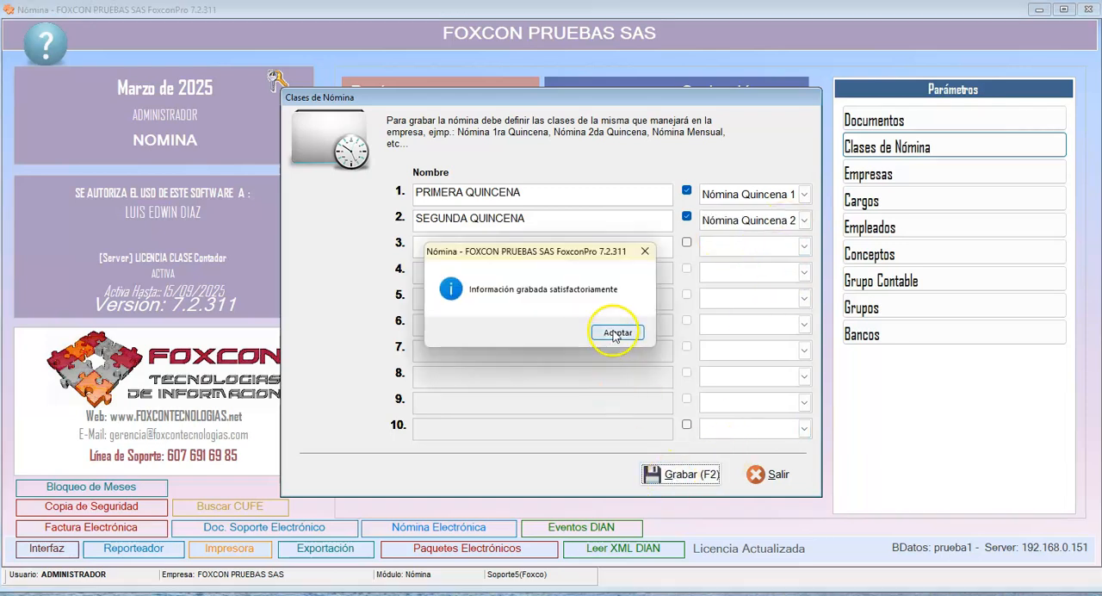
{"action": "left_click", "coordinate": [617, 332]}
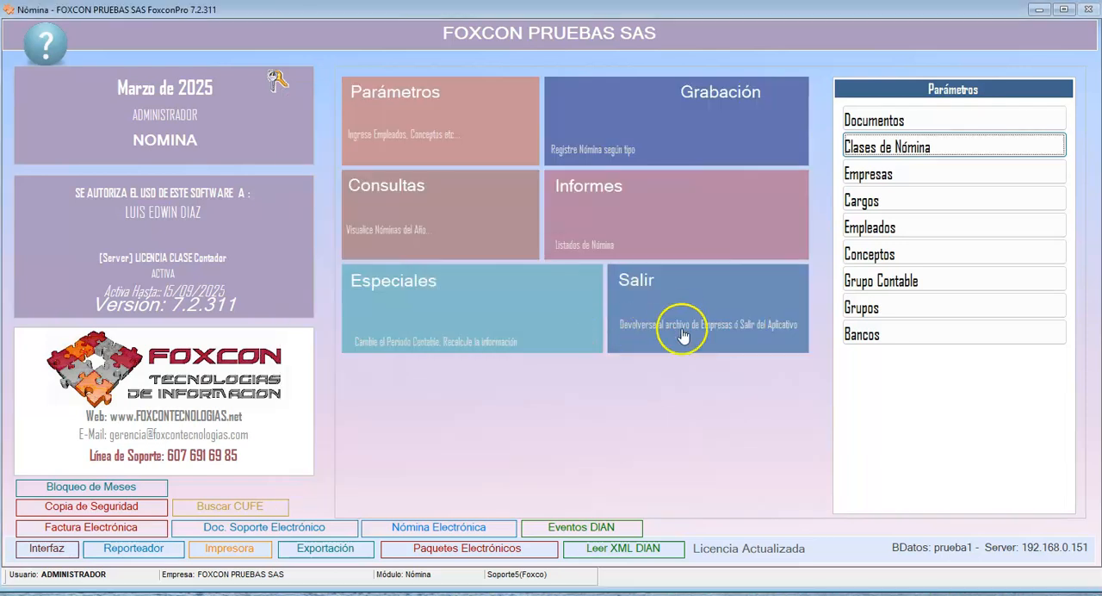
- Start a new record in the payroll companies archive with code 01 and enter the company's tax ID number
{"action": "left_click", "coordinate": [872, 176]}
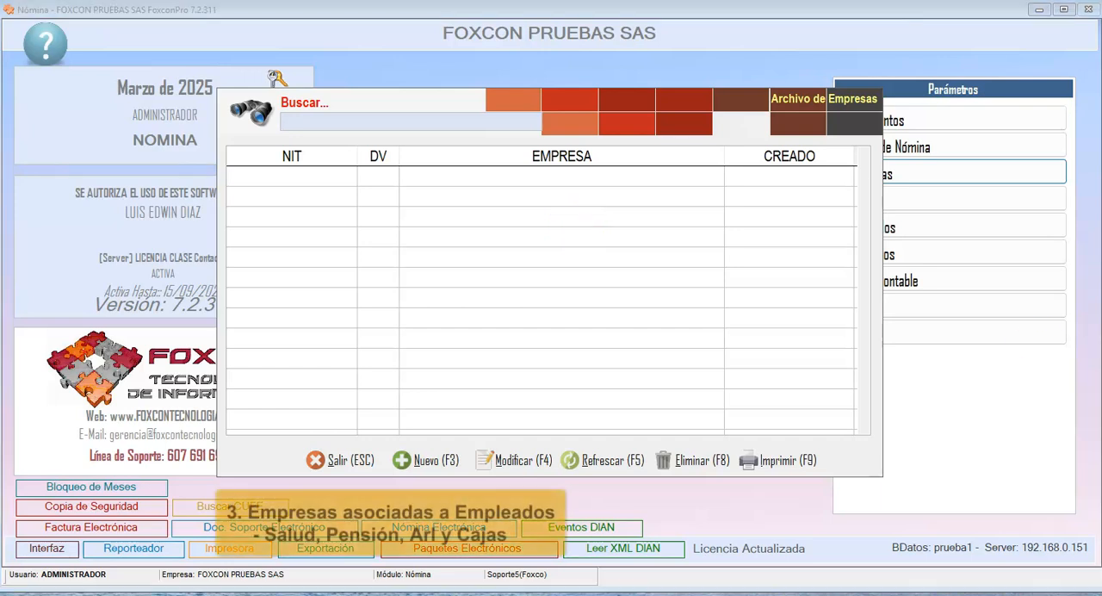
{"action": "left_click", "coordinate": [439, 465]}
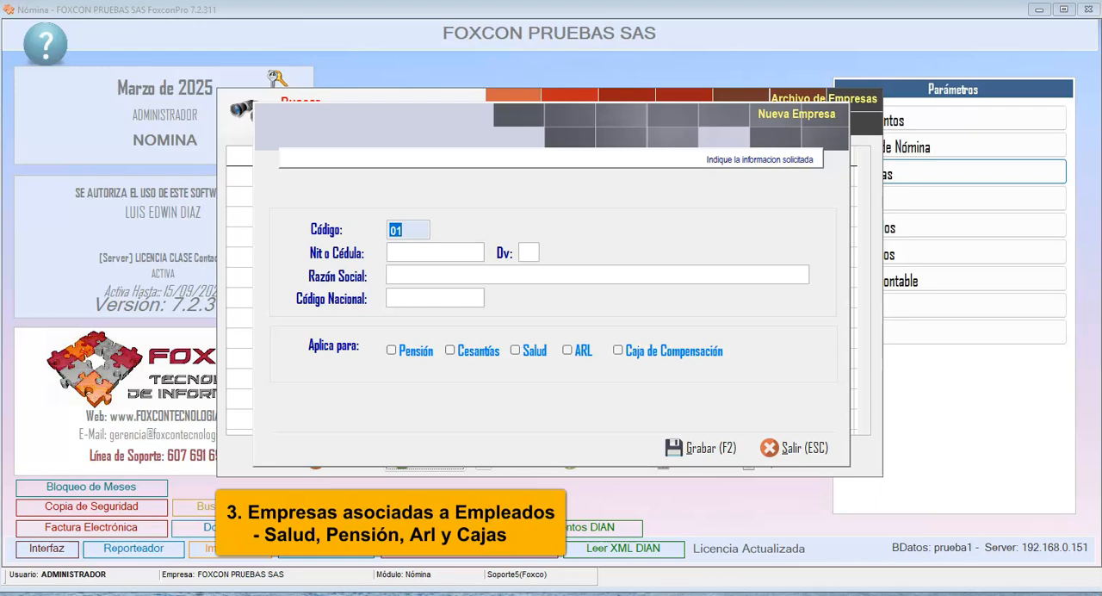
{"action": "left_click", "coordinate": [413, 252]}
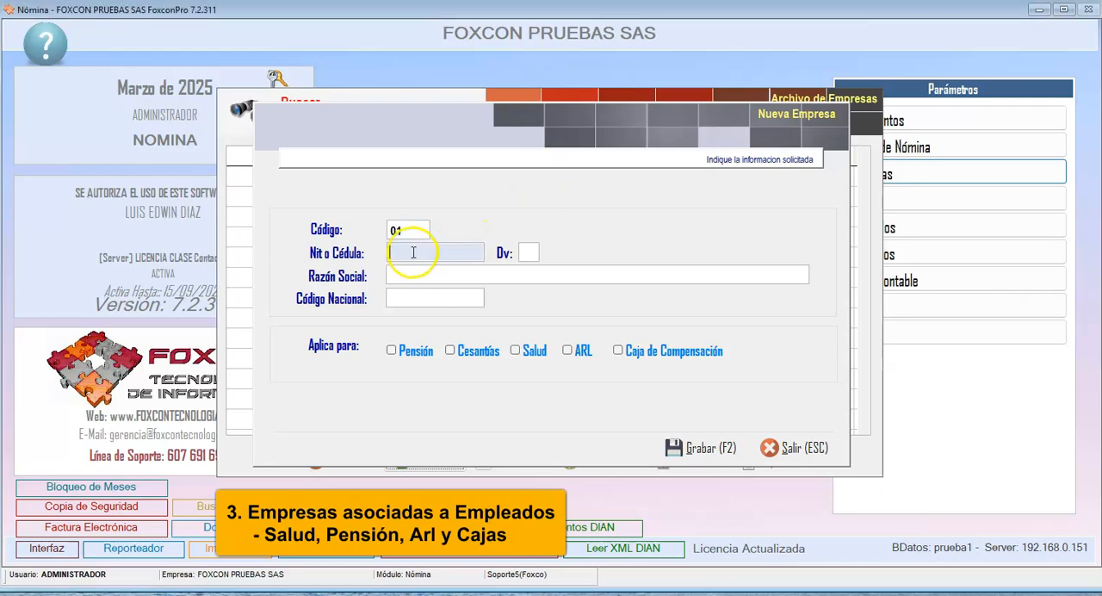
{"action": "left_click", "coordinate": [410, 229]}
{"action": "left_click", "coordinate": [419, 248]}
{"action": "left_click", "coordinate": [412, 230]}
{"action": "left_click", "coordinate": [419, 252]}
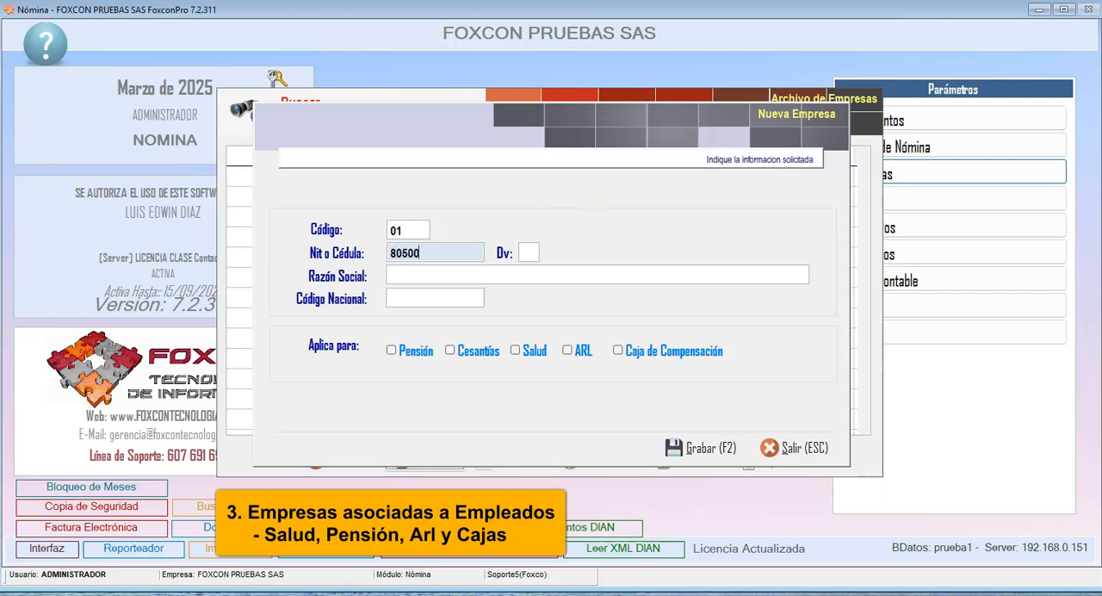
{"action": "type", "text": "27"}
{"action": "key", "text": "Return"}
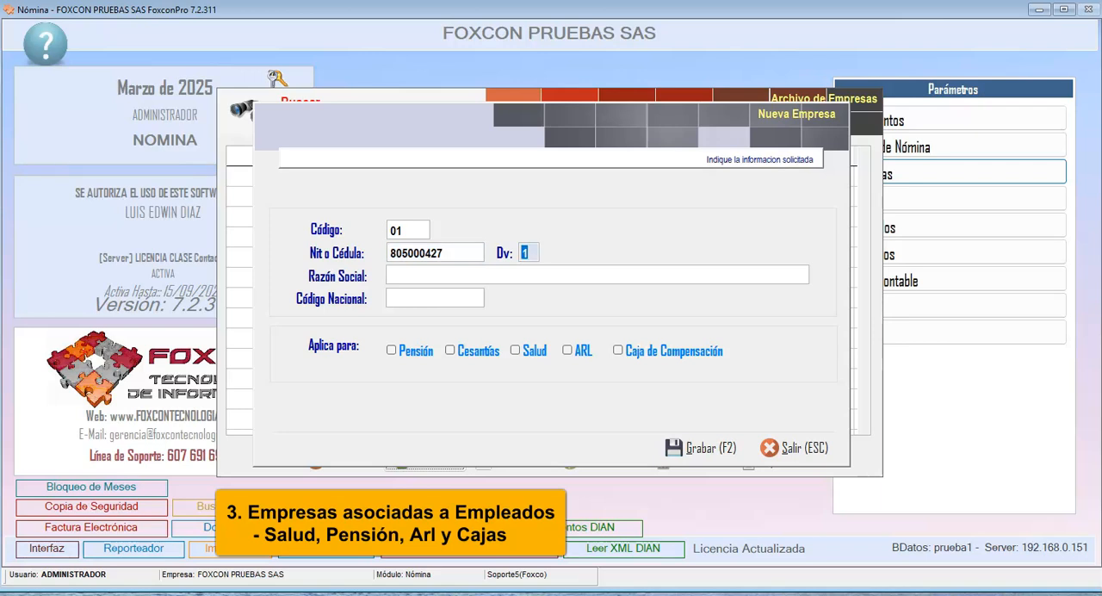
- Enter COOMEVA as the company's Razón Social, leave Código Nacional blank, and mark it as applying to Salud
{"action": "left_click", "coordinate": [533, 269]}
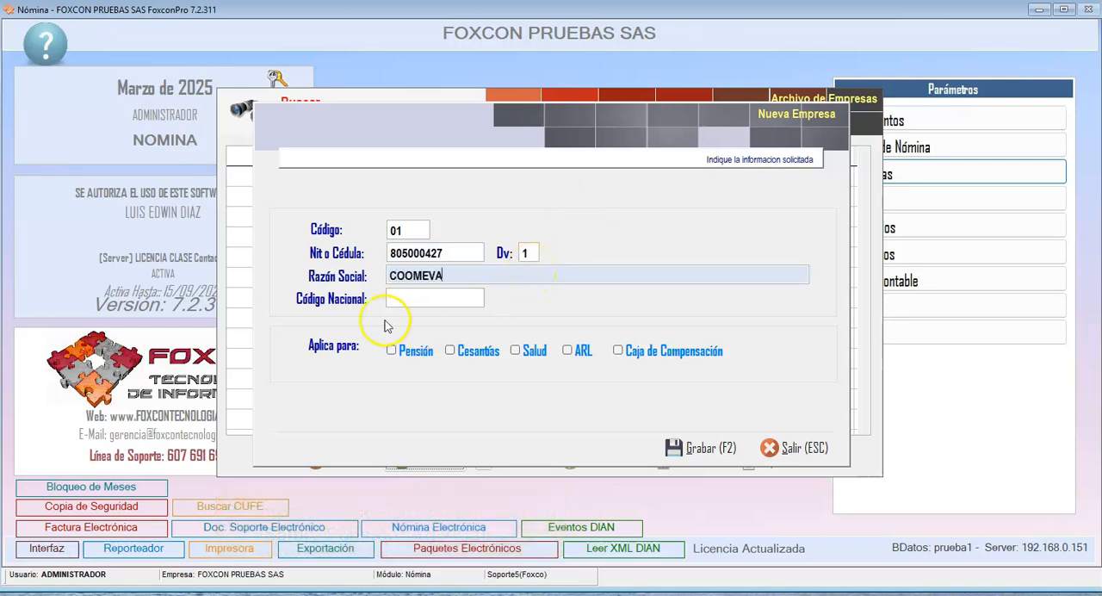
{"action": "left_click", "coordinate": [440, 298]}
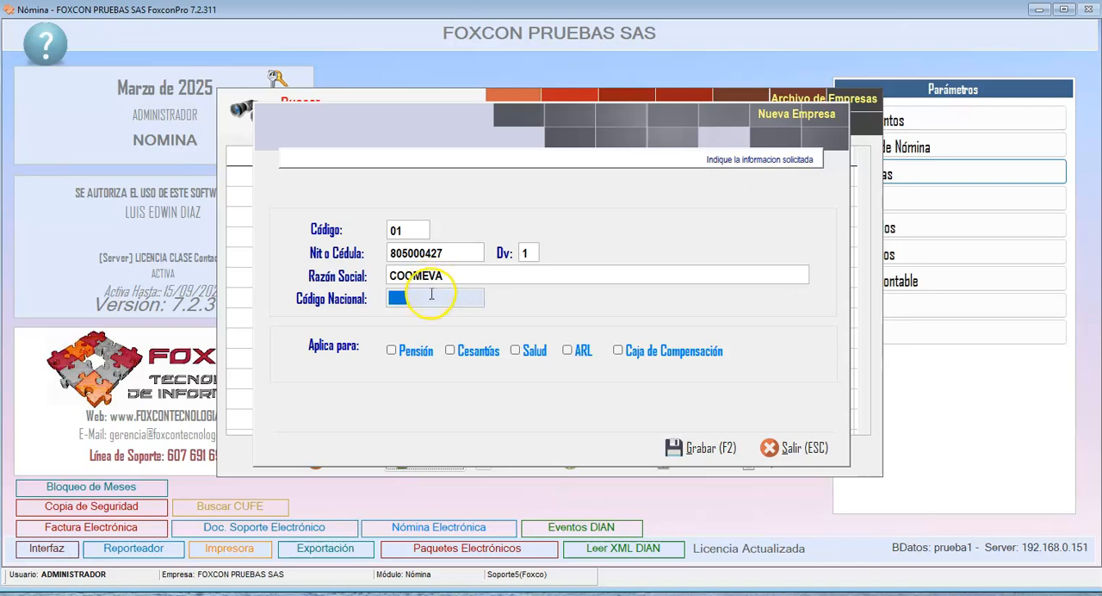
{"action": "left_click", "coordinate": [515, 350]}
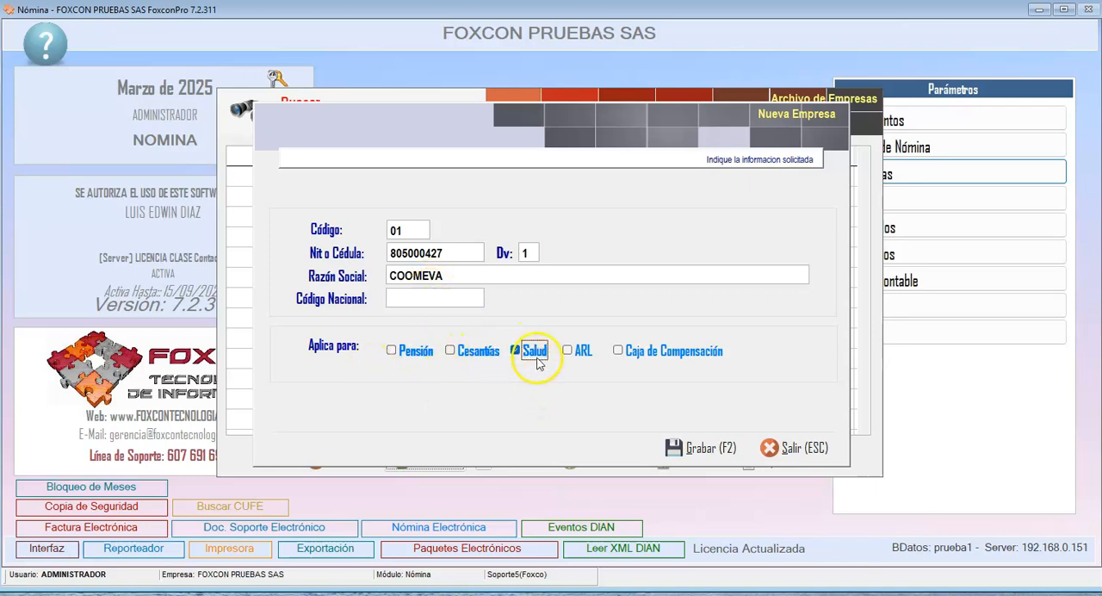
- Save the COOMEVA record and start a new company record with code 02, entering its tax ID number
{"action": "left_click", "coordinate": [685, 447]}
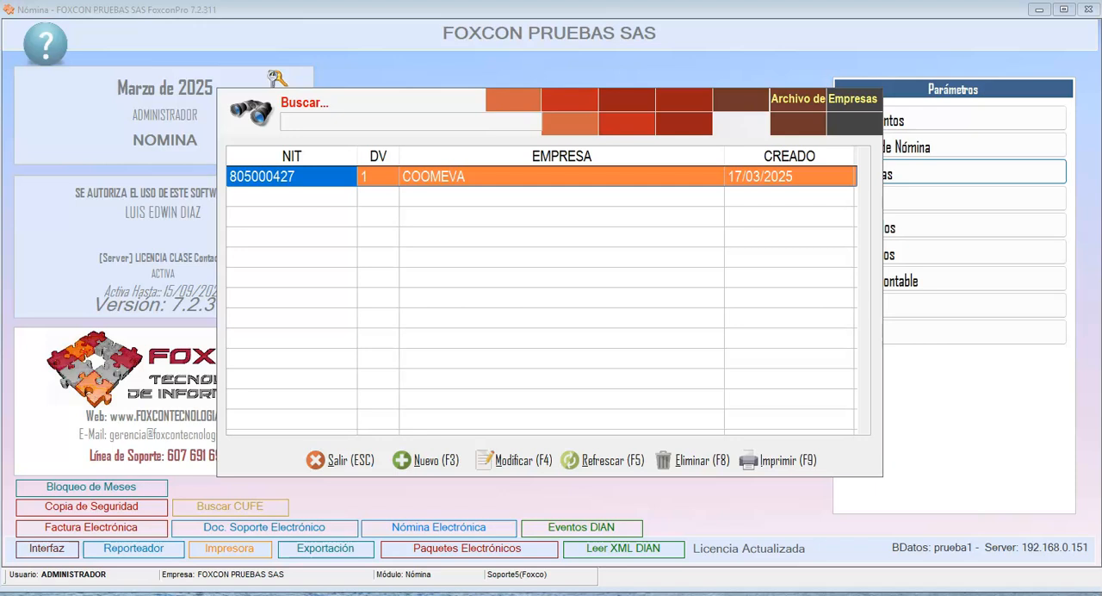
{"action": "left_click", "coordinate": [419, 461]}
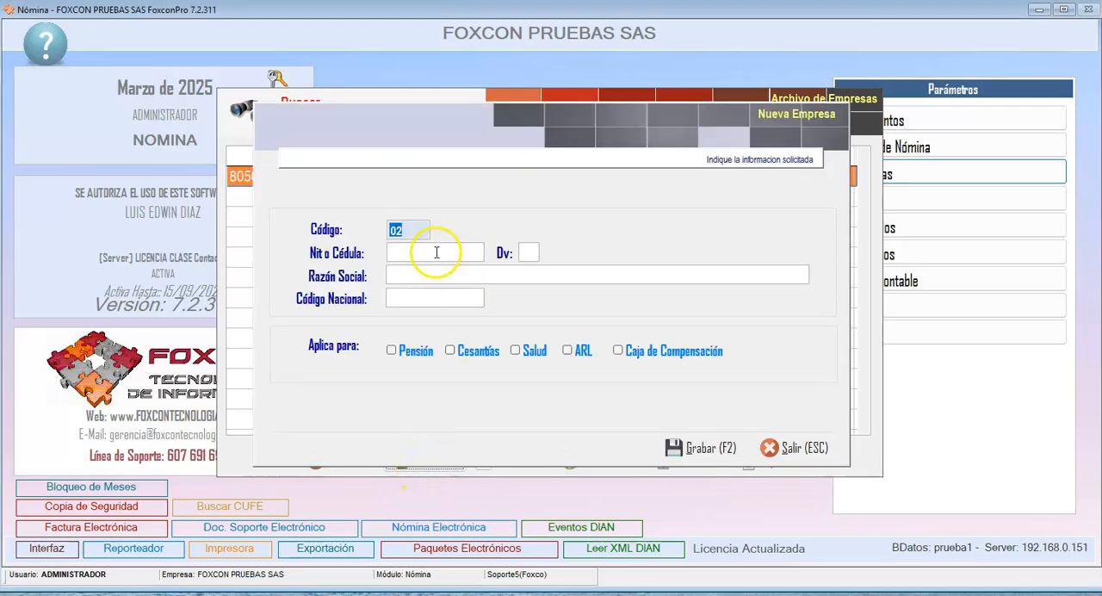
{"action": "left_click", "coordinate": [436, 251]}
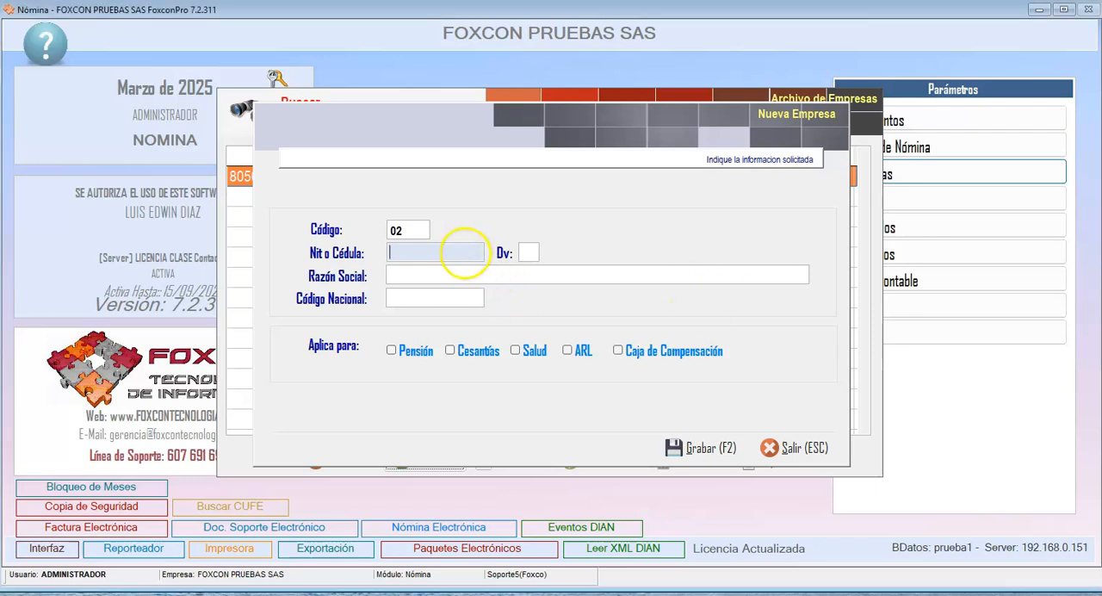
{"action": "key", "text": "Return"}
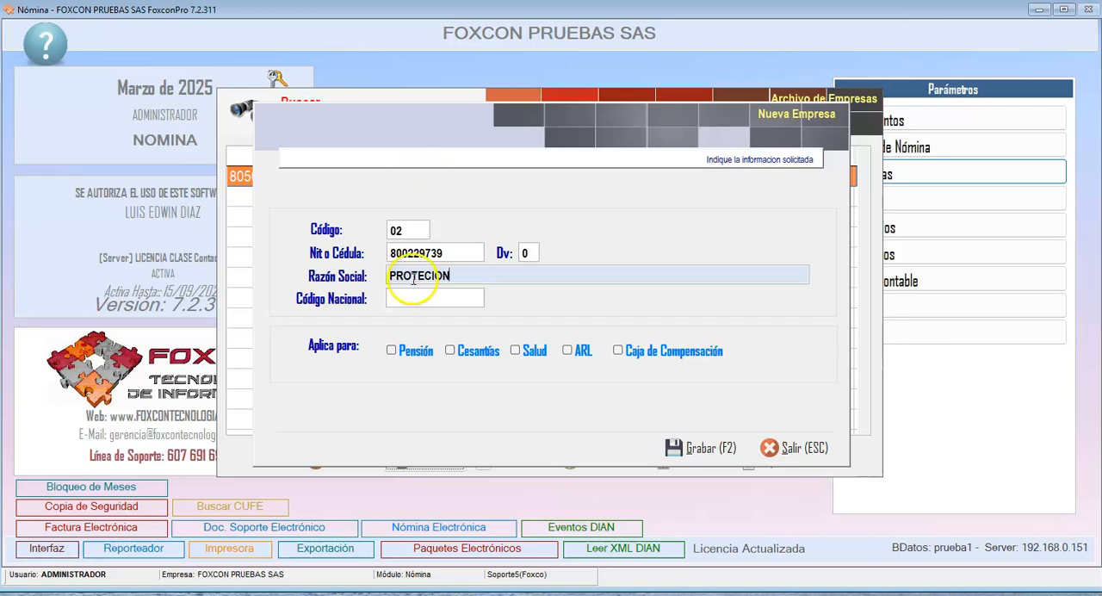
- Enter PROTECION as the company's Razón Social, mark it as applying to Cesantías and Pensión, and save the record
{"action": "left_click", "coordinate": [478, 274]}
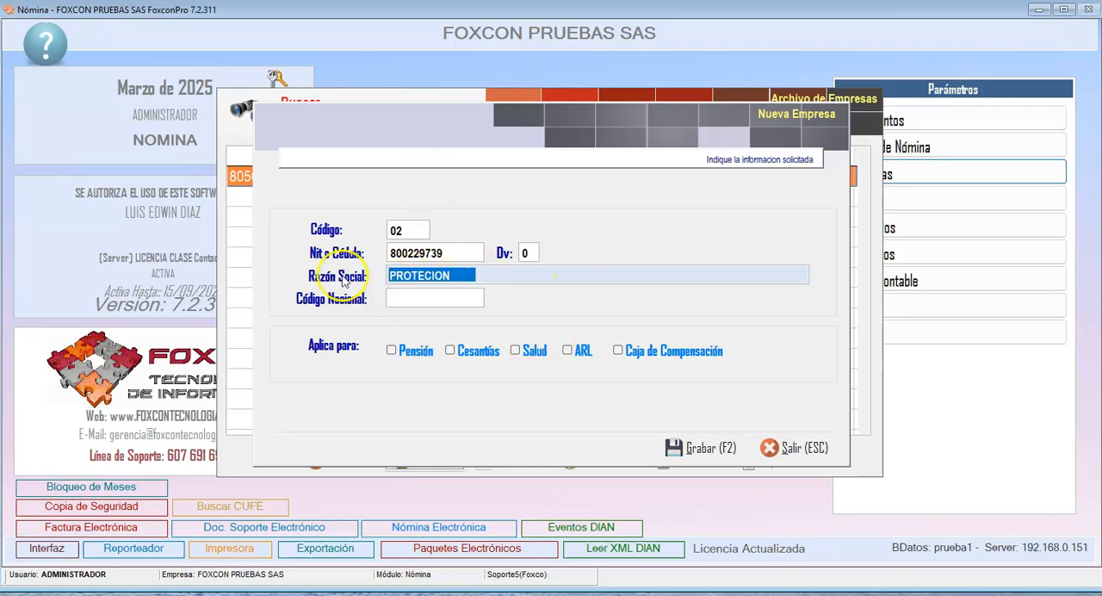
{"action": "left_click", "coordinate": [469, 275]}
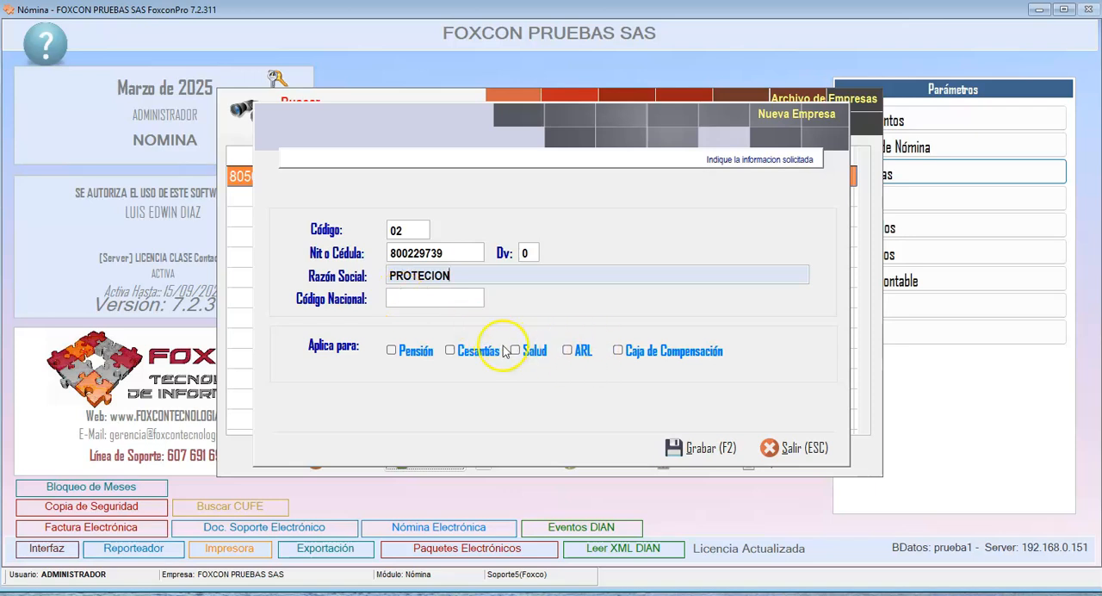
{"action": "left_click", "coordinate": [467, 352]}
{"action": "left_click", "coordinate": [417, 353]}
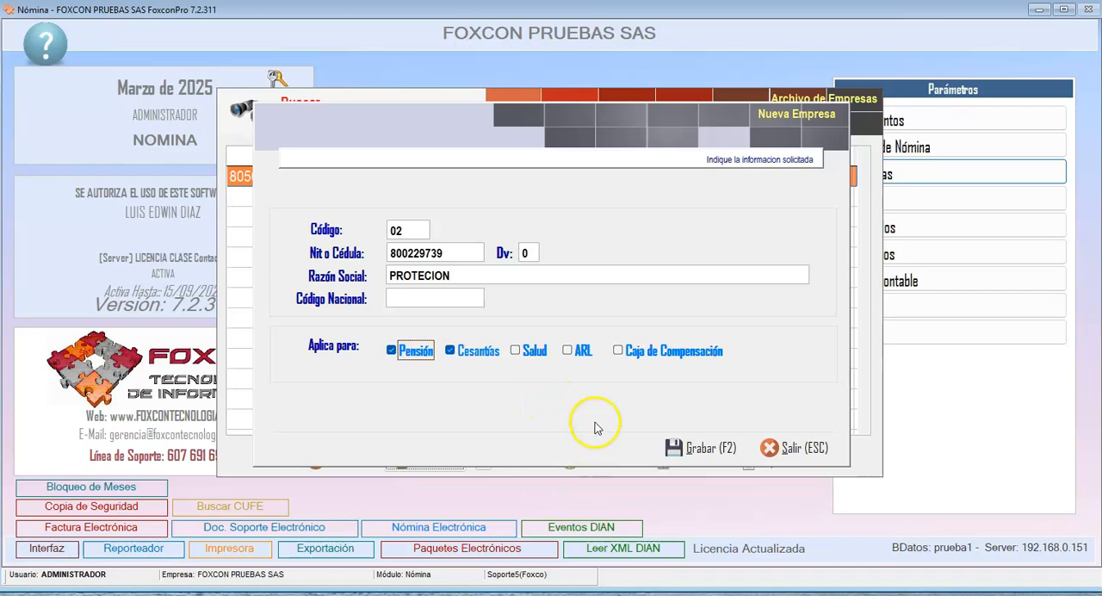
{"action": "left_click", "coordinate": [680, 450]}
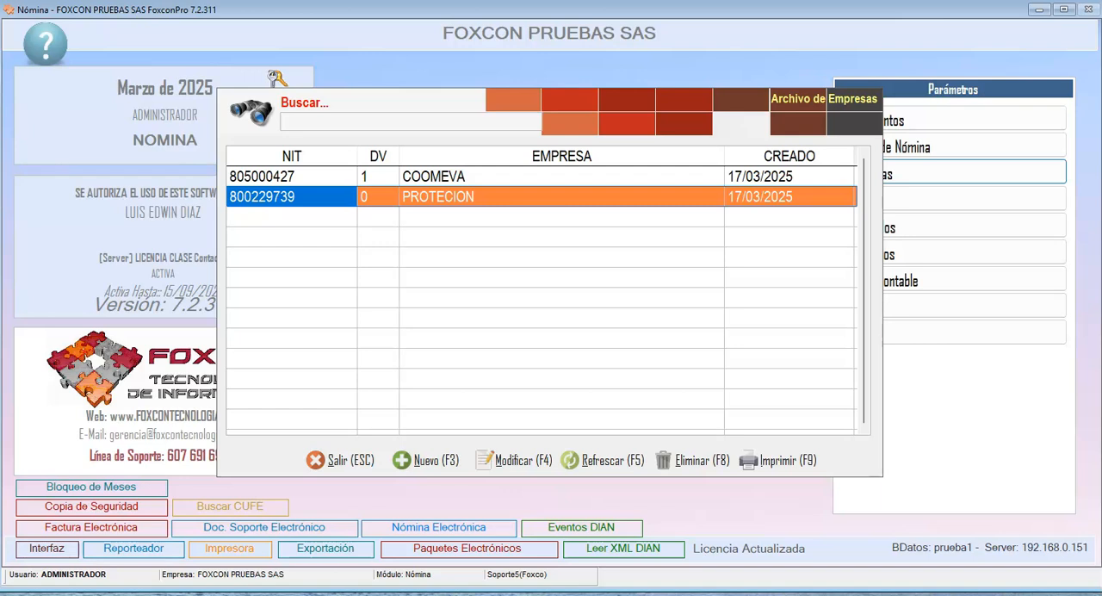
- Add company 03 with its tax ID number and Razón Social SURA, mark it as applying to ARL, and save it
{"action": "left_click", "coordinate": [422, 458]}
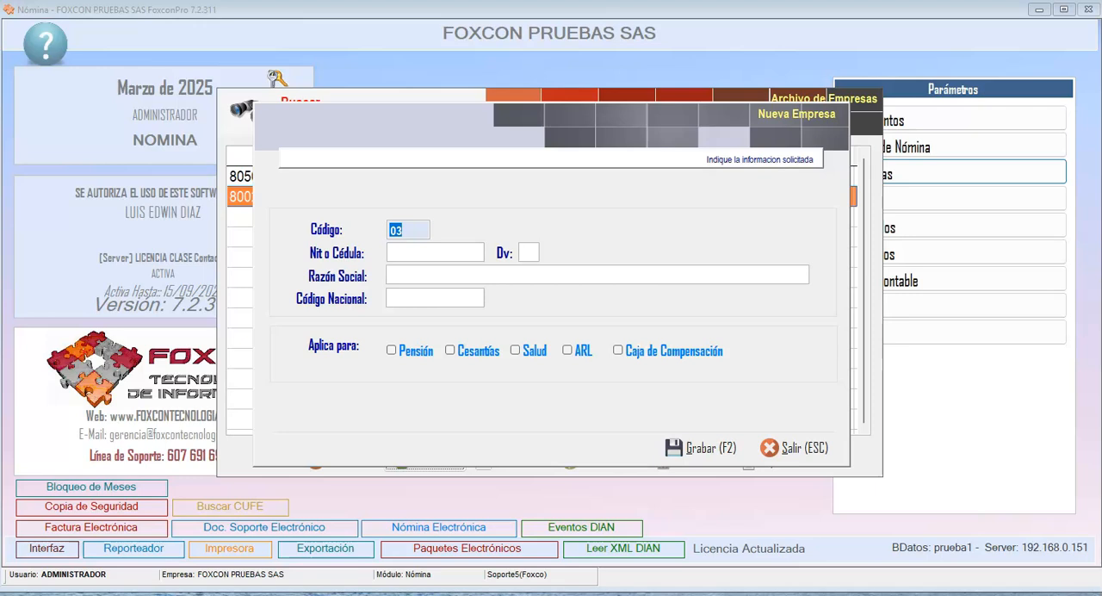
{"action": "left_click", "coordinate": [444, 251]}
{"action": "left_click", "coordinate": [527, 252]}
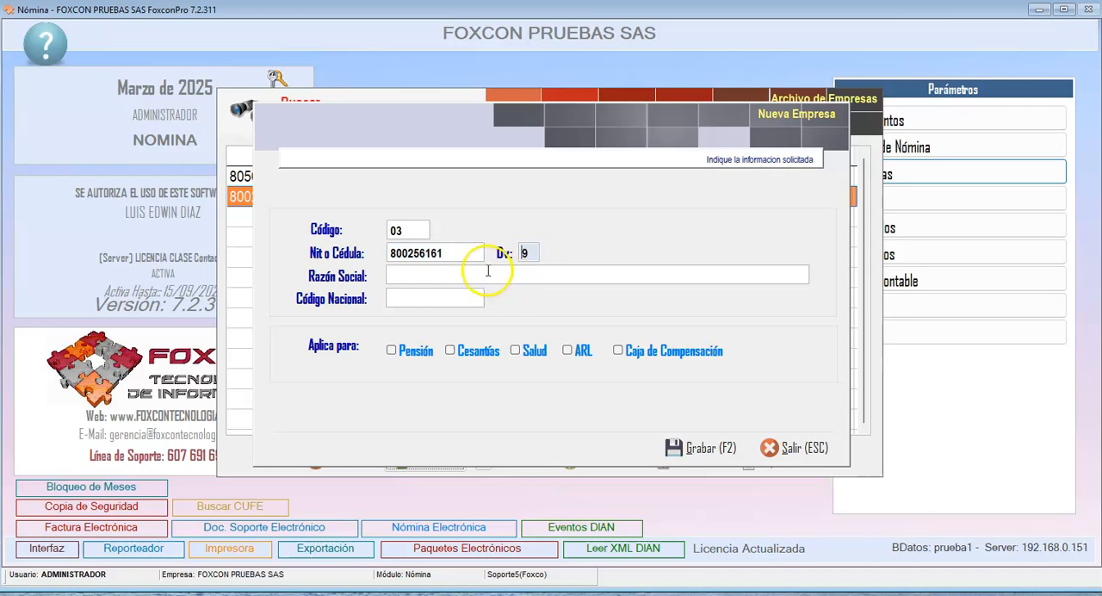
{"action": "left_click", "coordinate": [485, 273]}
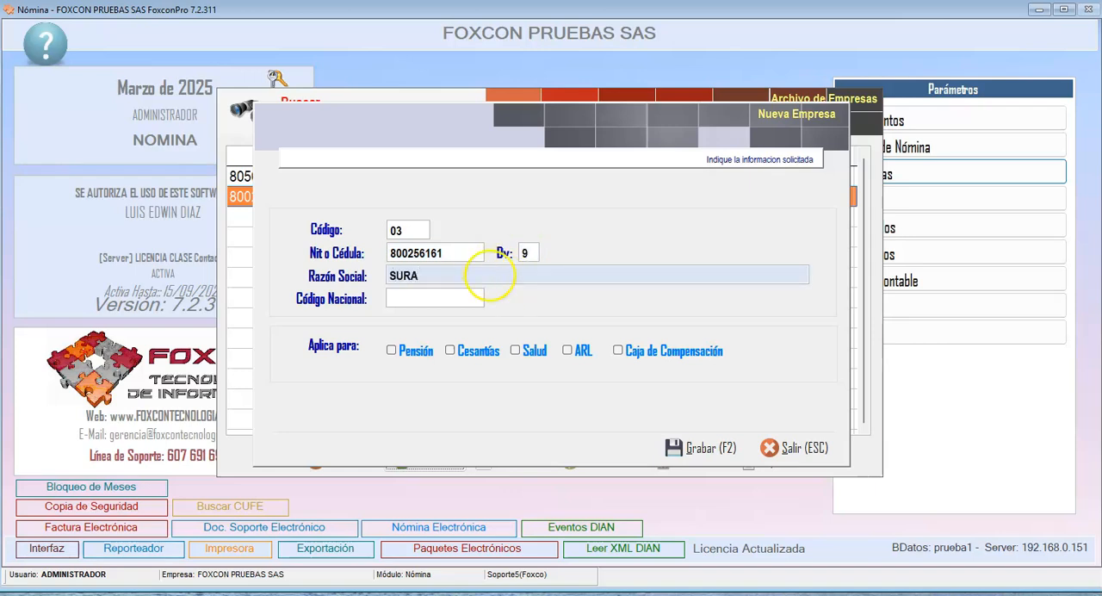
{"action": "left_click", "coordinate": [571, 350]}
{"action": "left_click", "coordinate": [671, 446]}
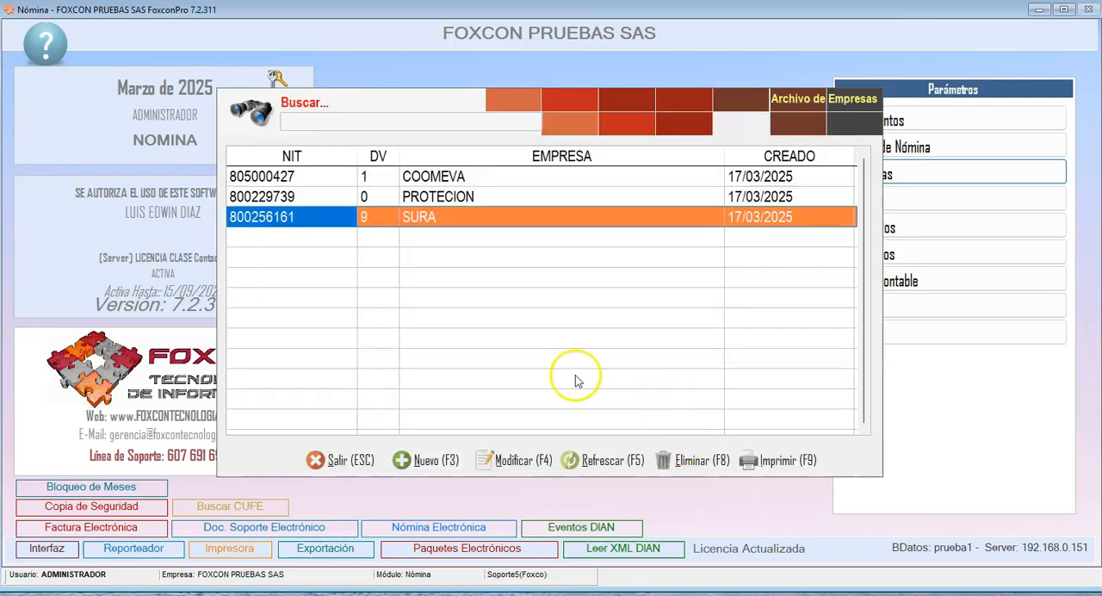
- Add and save company 04, COMFENALCO, with its tax ID number and Caja de Compensación marked, and close the companies archive
{"action": "left_click", "coordinate": [420, 462]}
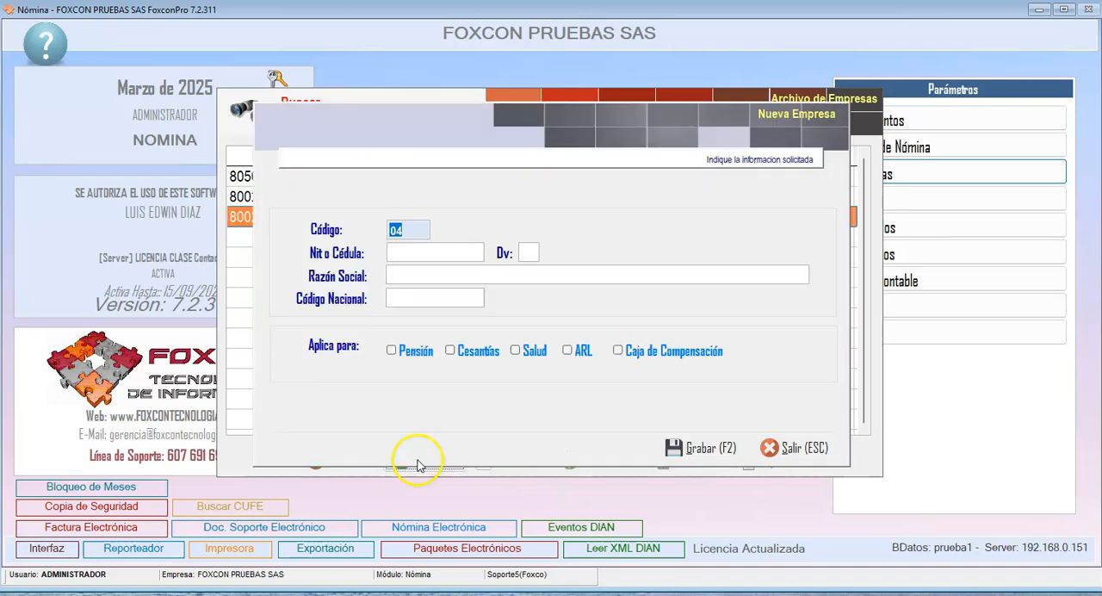
{"action": "left_click", "coordinate": [438, 252]}
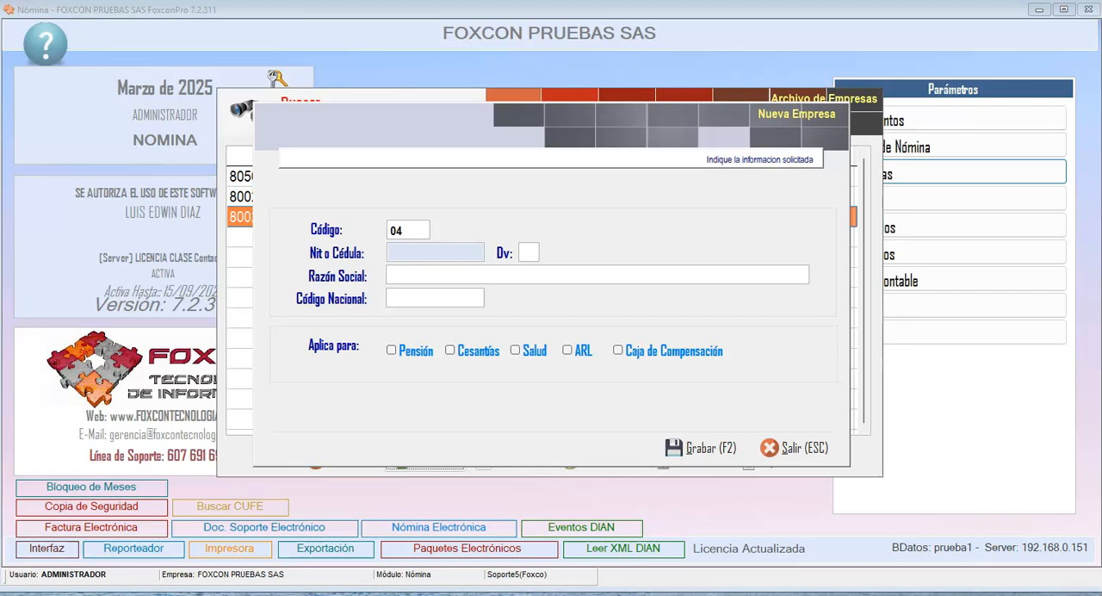
{"action": "left_click", "coordinate": [444, 252]}
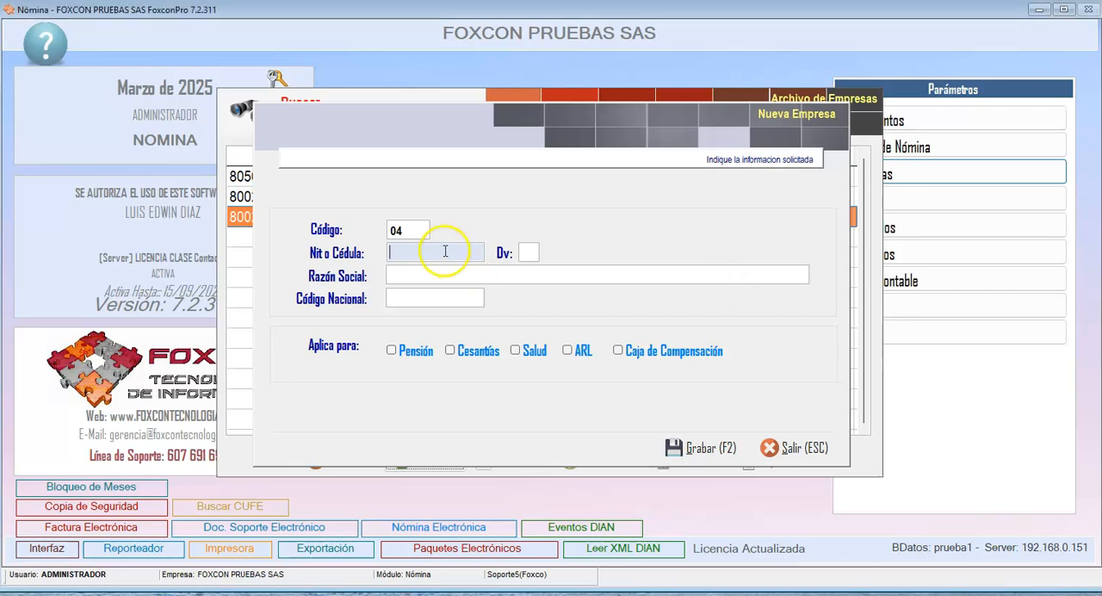
{"action": "left_click", "coordinate": [453, 275]}
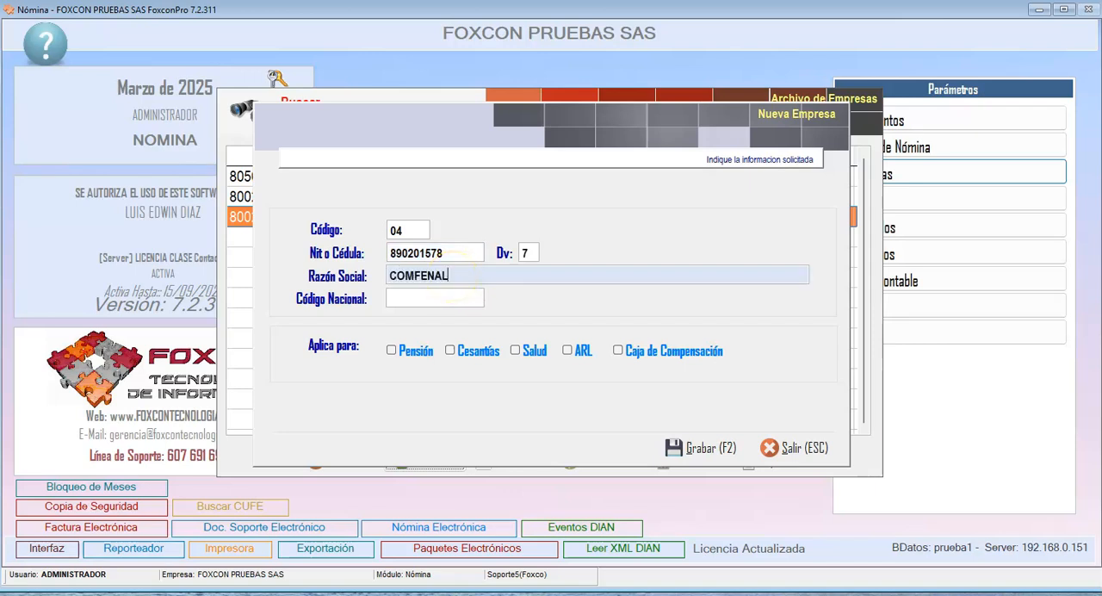
{"action": "left_click", "coordinate": [618, 350]}
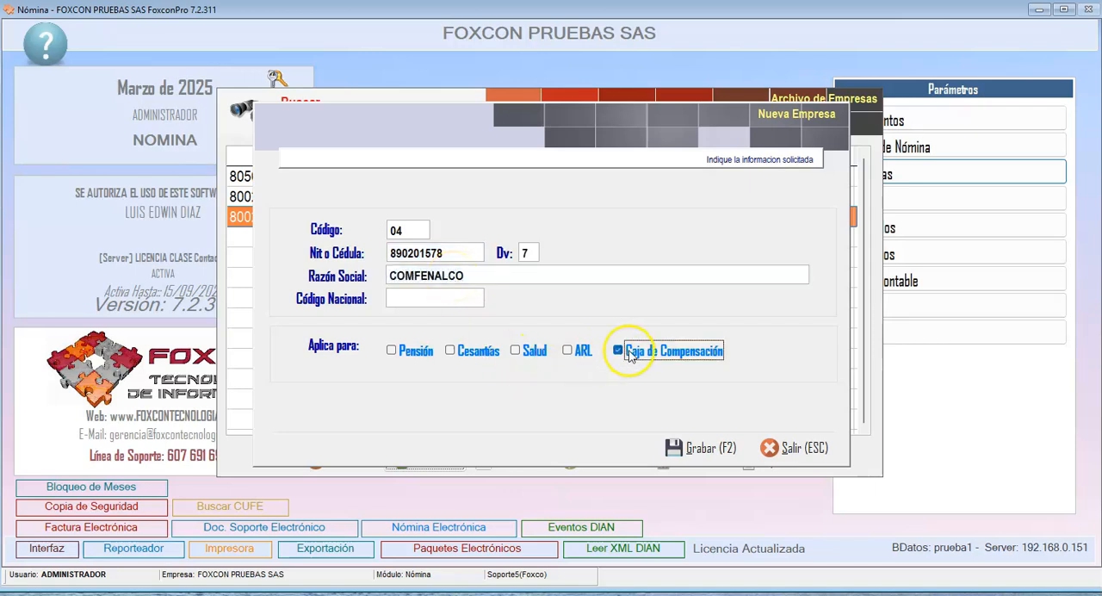
{"action": "left_click", "coordinate": [674, 448]}
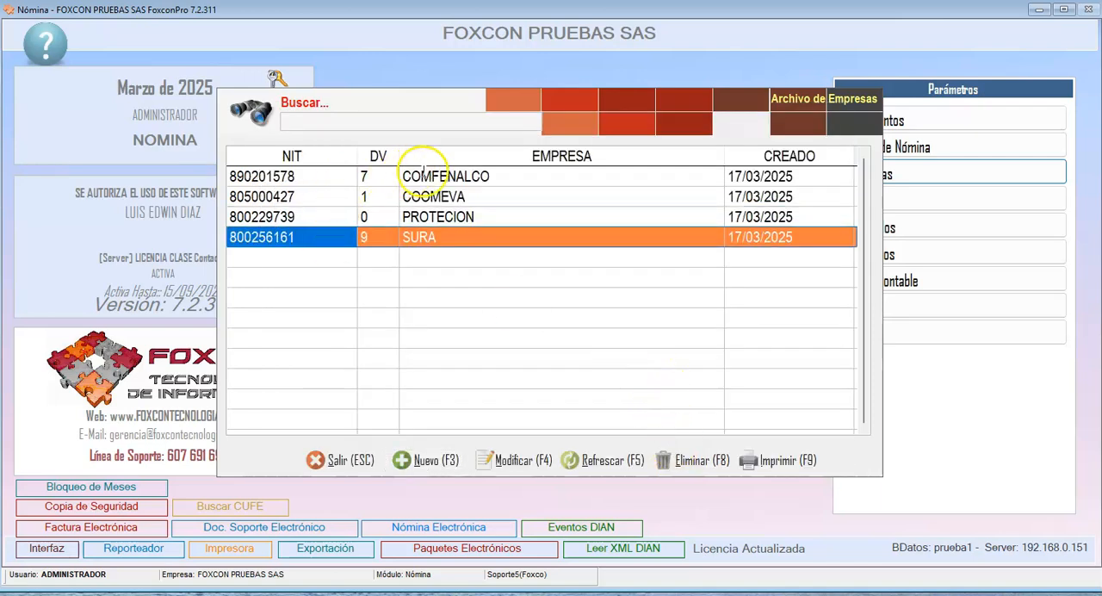
{"action": "left_click", "coordinate": [361, 463]}
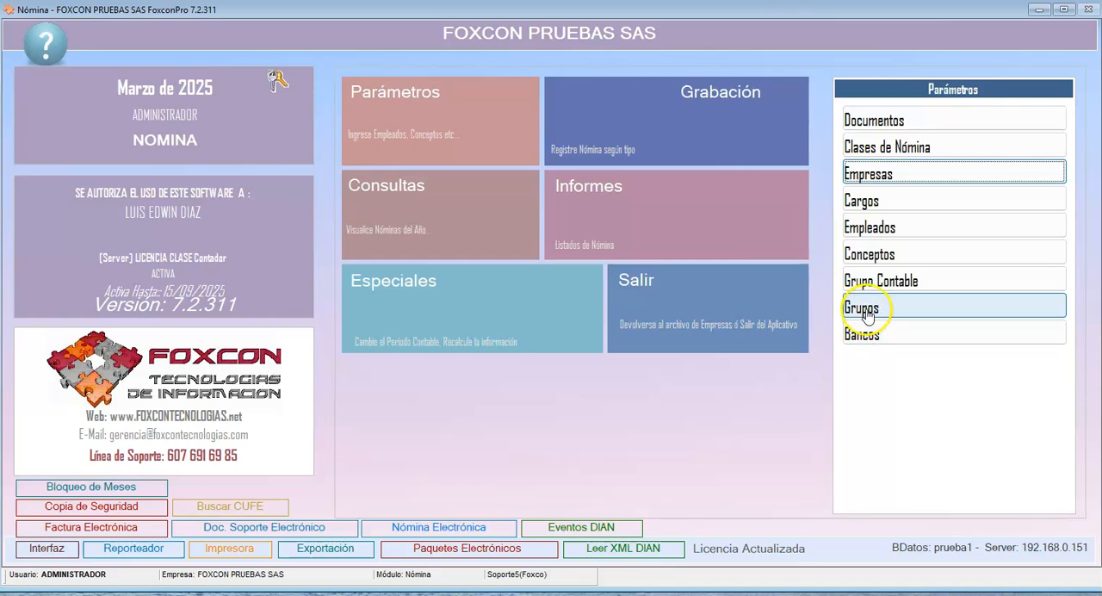
- Create accounting group (Grupo Contable) 01 named ADMINISTRATIVA and save it without assigning any accounts
{"action": "left_click", "coordinate": [862, 281]}
{"action": "left_click", "coordinate": [450, 463]}
{"action": "left_click", "coordinate": [438, 168]}
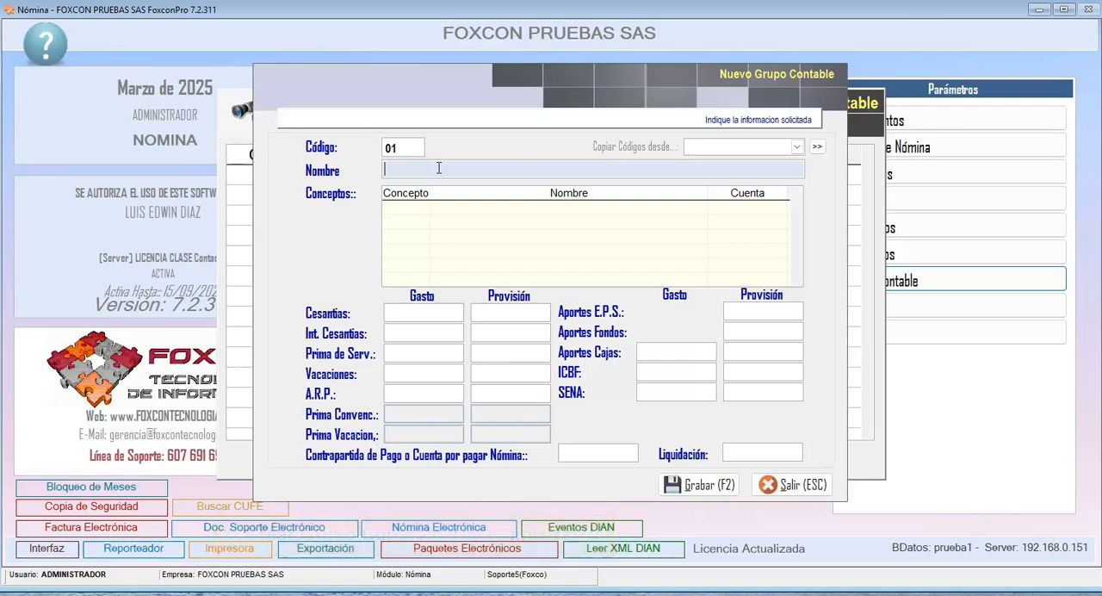
{"action": "type", "text": "ITRATIVA"}
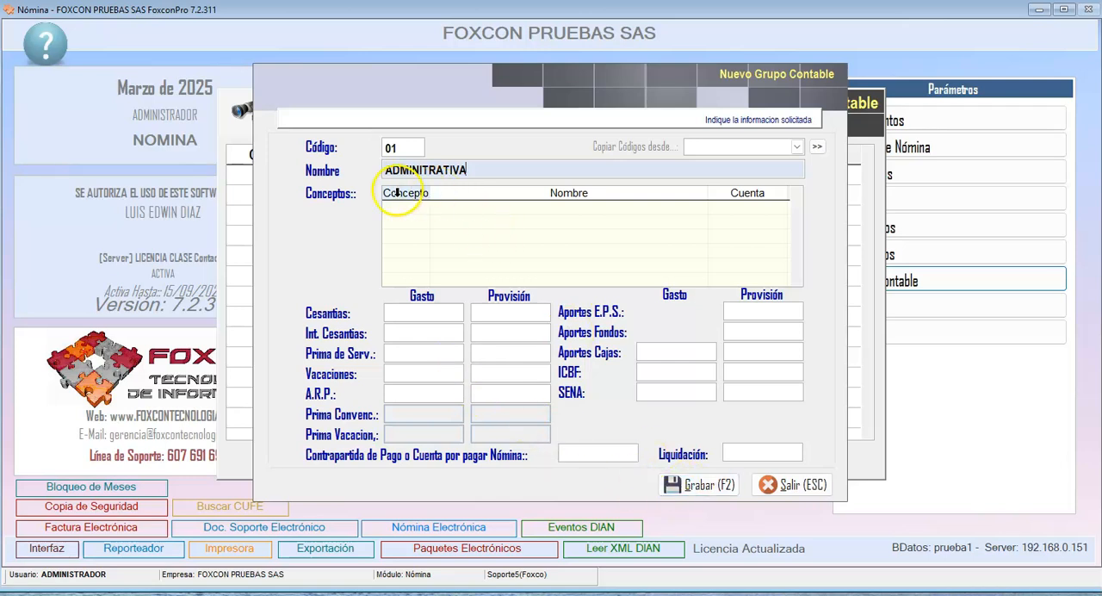
{"action": "left_click", "coordinate": [417, 170]}
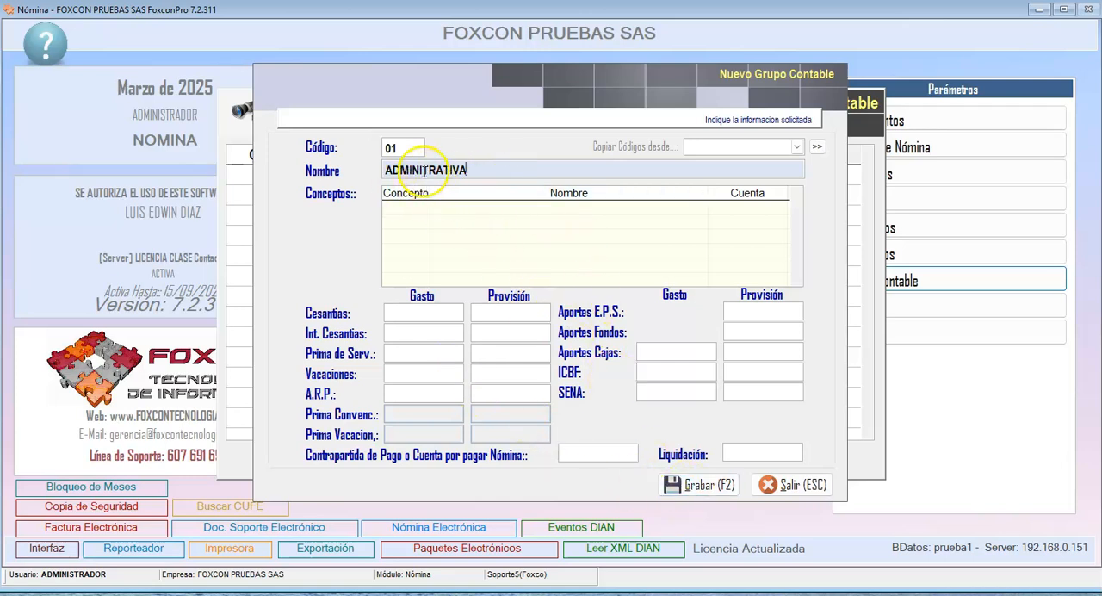
{"action": "type", "text": "S"}
{"action": "left_click", "coordinate": [715, 487]}
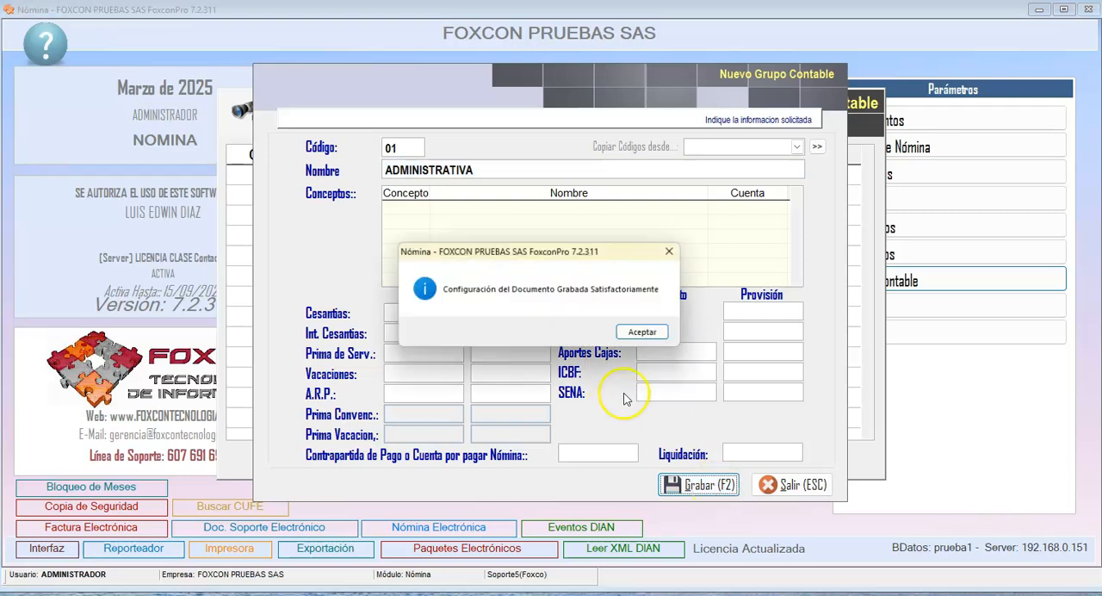
{"action": "left_click", "coordinate": [645, 331]}
- Add accounting group 02 named OPERATIVA, save it, and close the accounting groups archive
{"action": "left_click", "coordinate": [439, 459]}
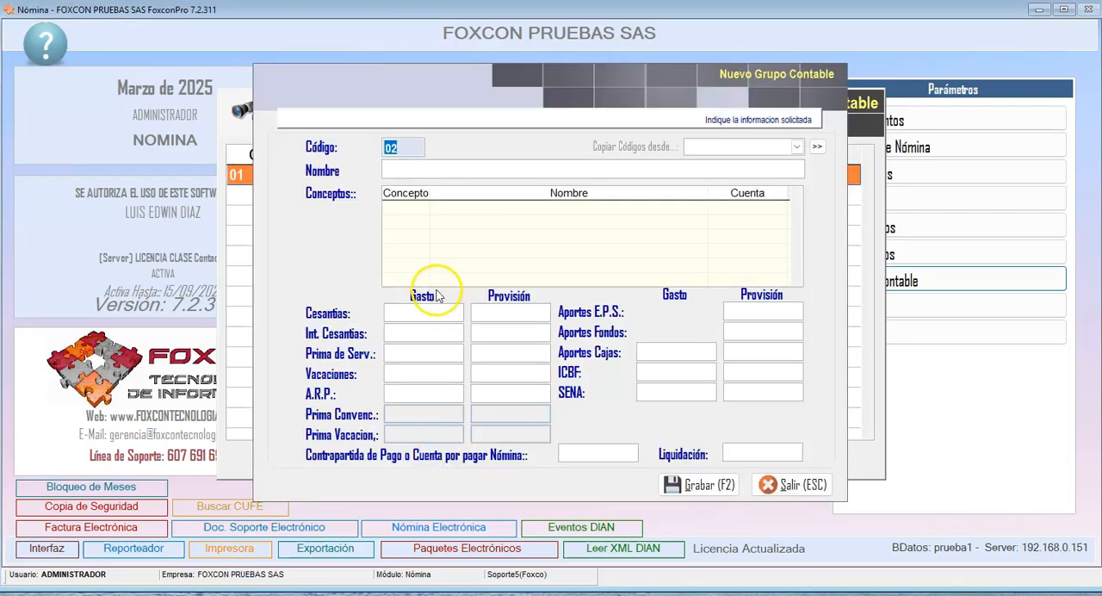
{"action": "key", "text": "Return"}
{"action": "type", "text": "OPERATIVA"}
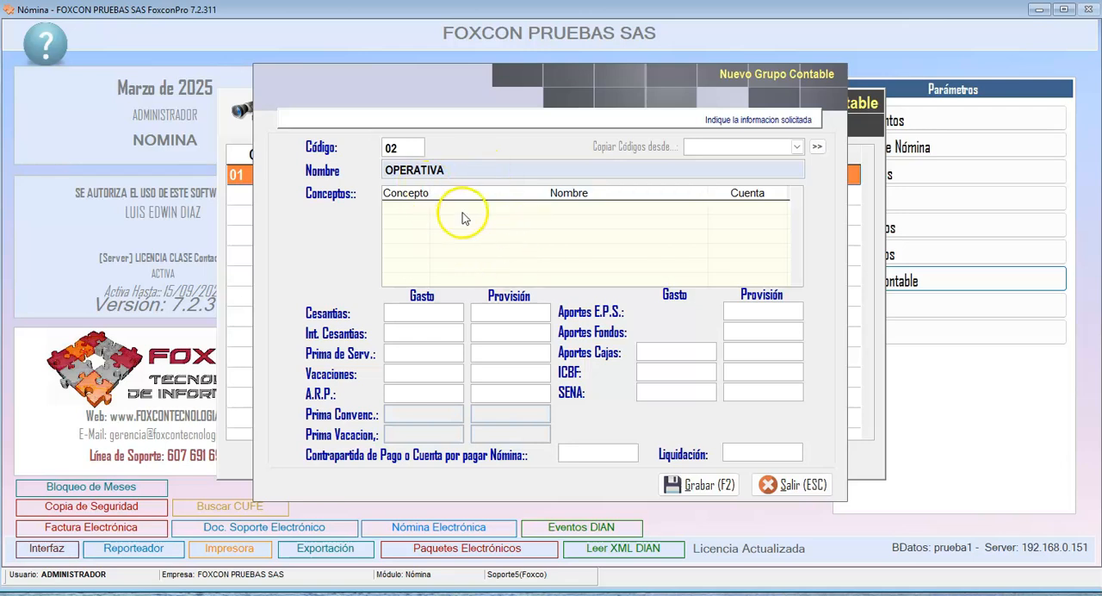
{"action": "left_click", "coordinate": [676, 485]}
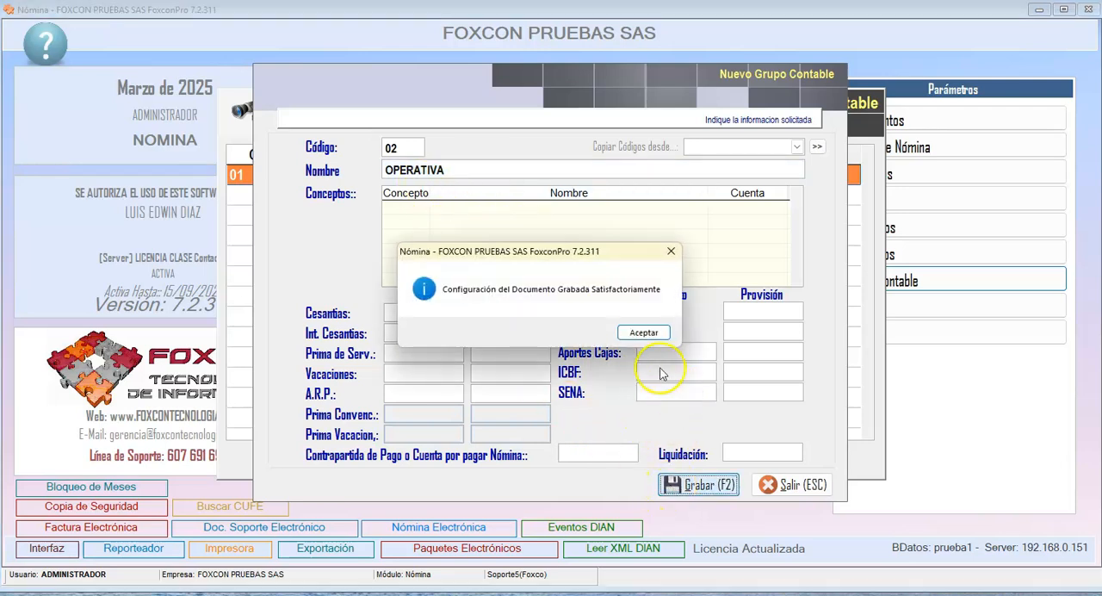
{"action": "left_click", "coordinate": [643, 332]}
{"action": "left_click", "coordinate": [414, 175]}
{"action": "left_click", "coordinate": [328, 462]}
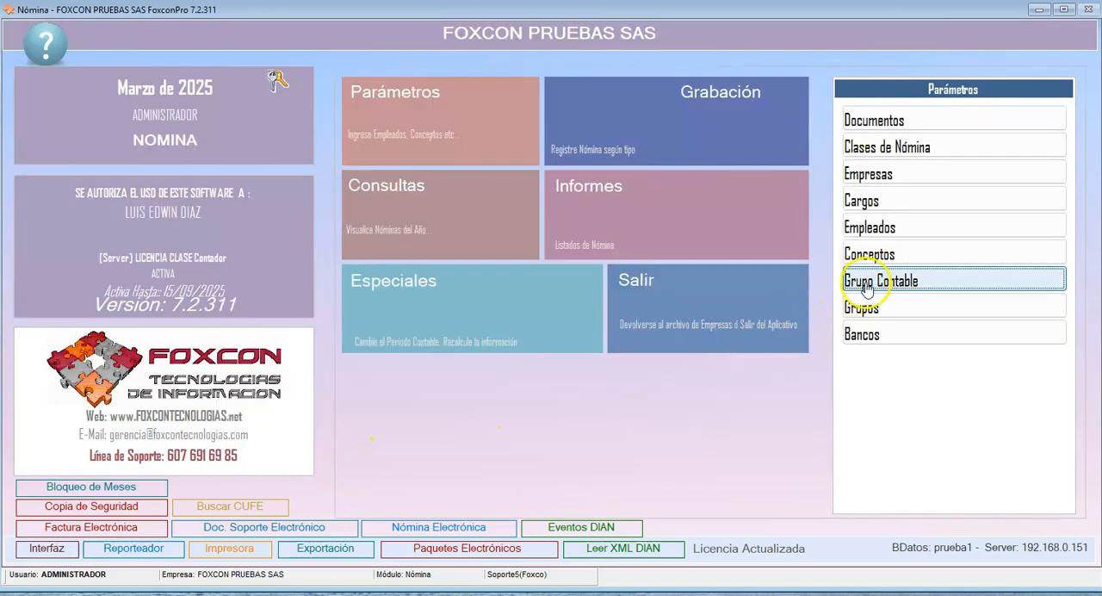
- Start a new record in the Grupos archive with code 01 and the name BUCARAMANGA
{"action": "left_click", "coordinate": [896, 309]}
{"action": "left_click", "coordinate": [441, 462]}
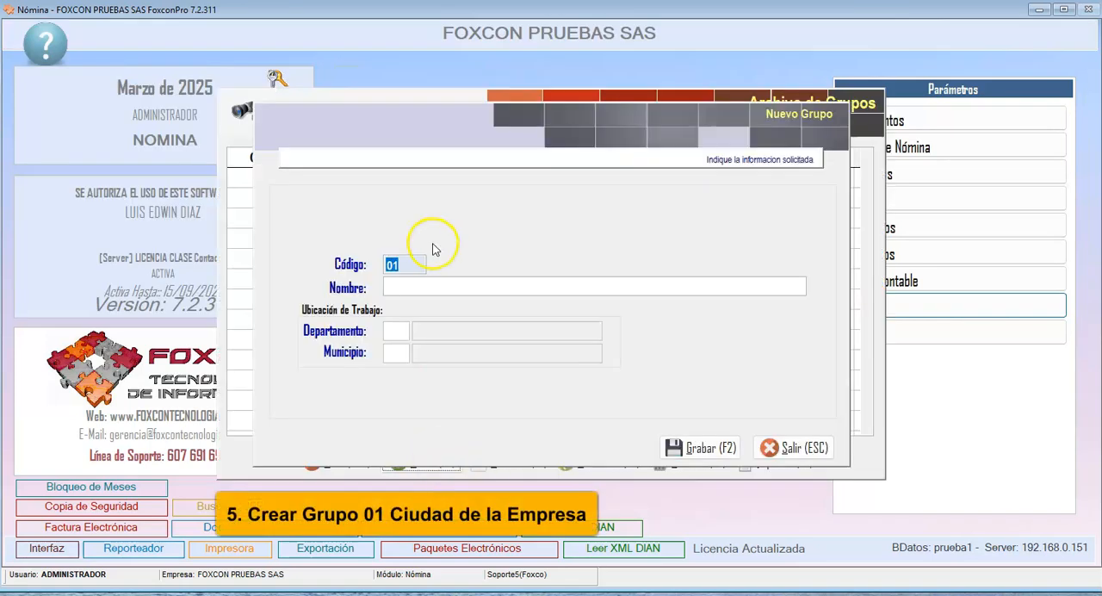
{"action": "type", "text": "01"}
{"action": "key", "text": "Return"}
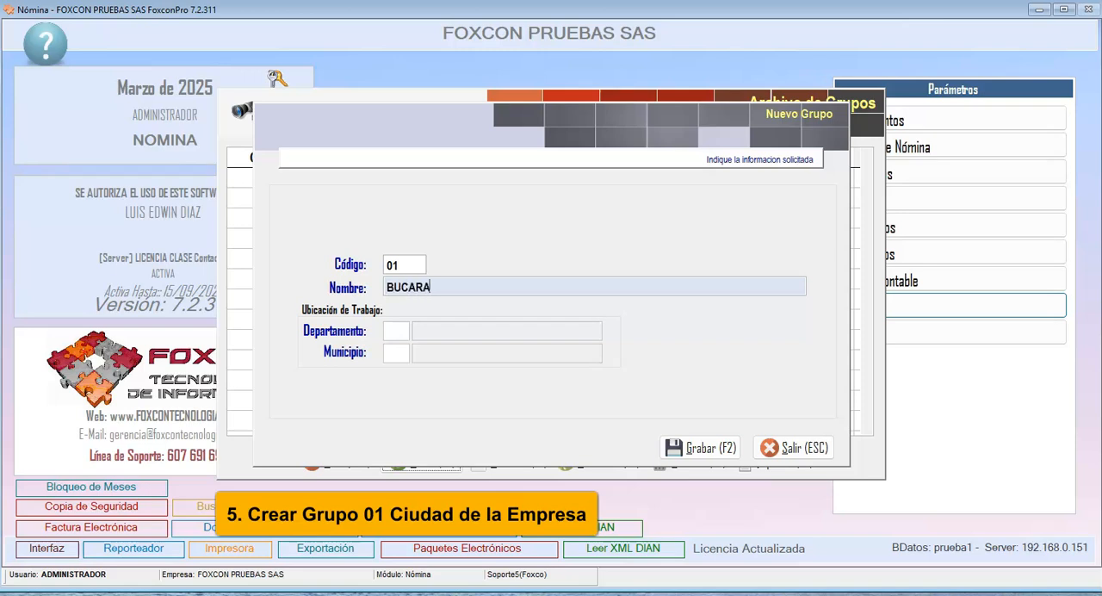
{"action": "type", "text": "BUCARAMANGA"}
{"action": "key", "text": "Return"}
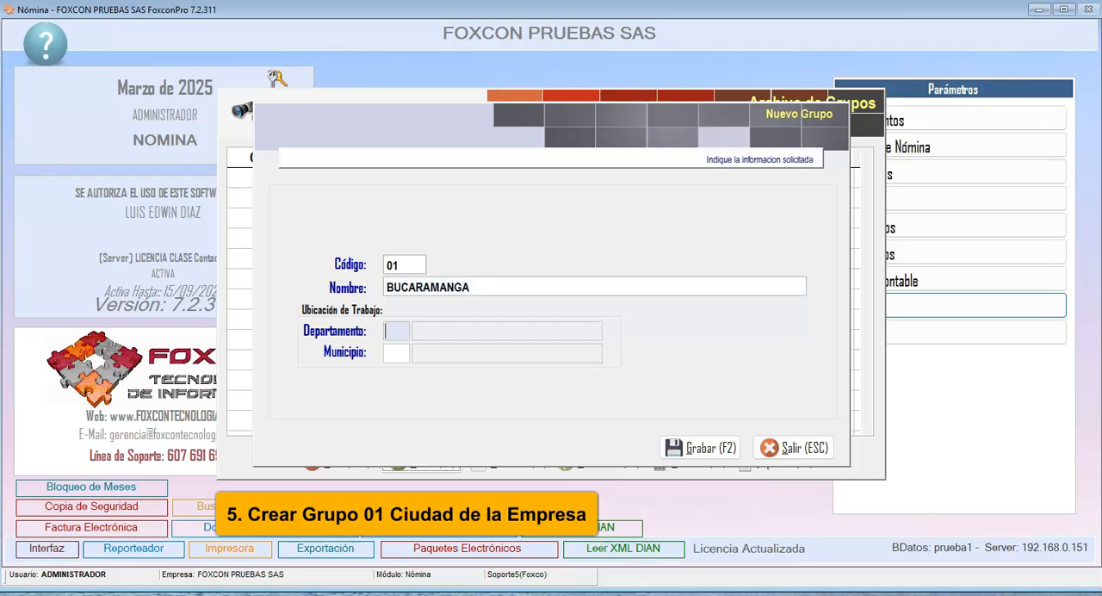
- Set the group's work location to department SANTANDER and municipality BUCARAMANGA, and save the group
{"action": "key", "text": "Return"}
{"action": "key", "text": "Down"}
{"action": "type", "text": "SA"}
{"action": "key", "text": "Down"}
{"action": "key", "text": "Return"}
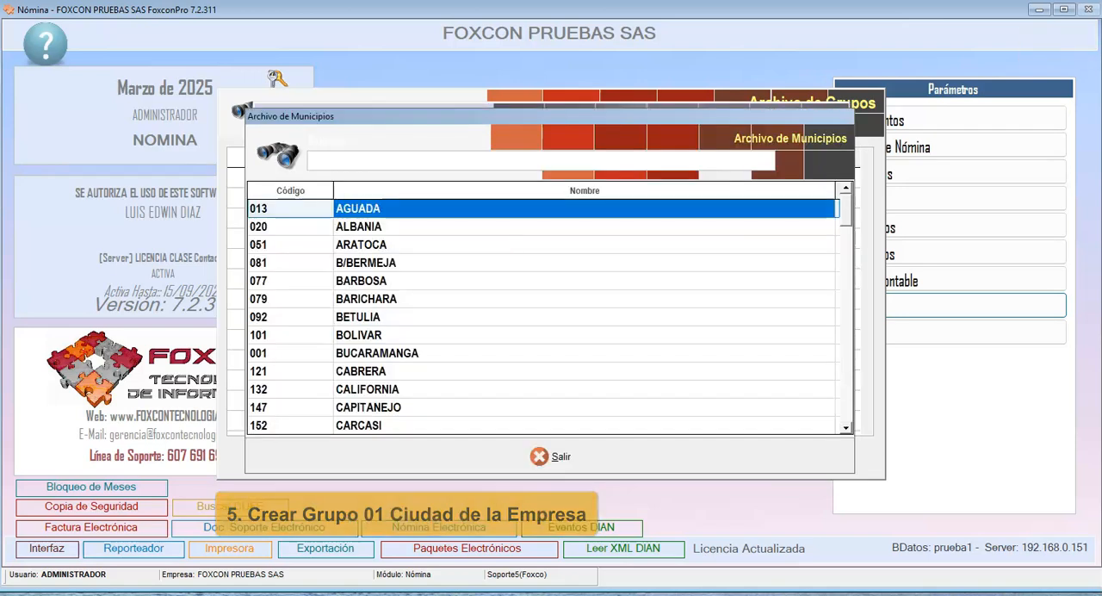
{"action": "type", "text": "BU"}
{"action": "key", "text": "Return"}
{"action": "key", "text": "Return"}
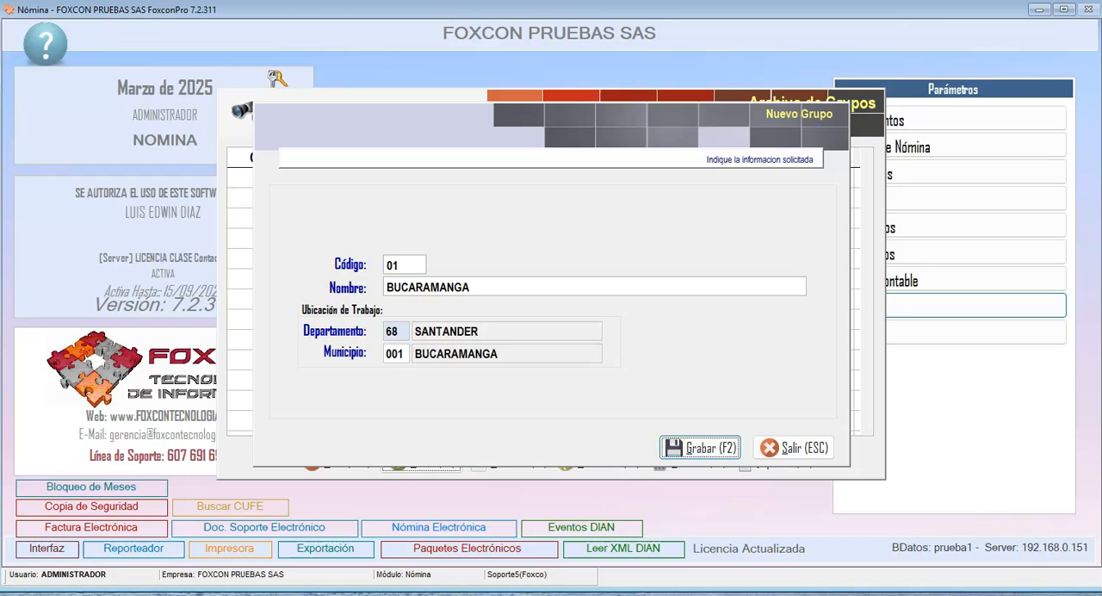
{"action": "left_click", "coordinate": [677, 446]}
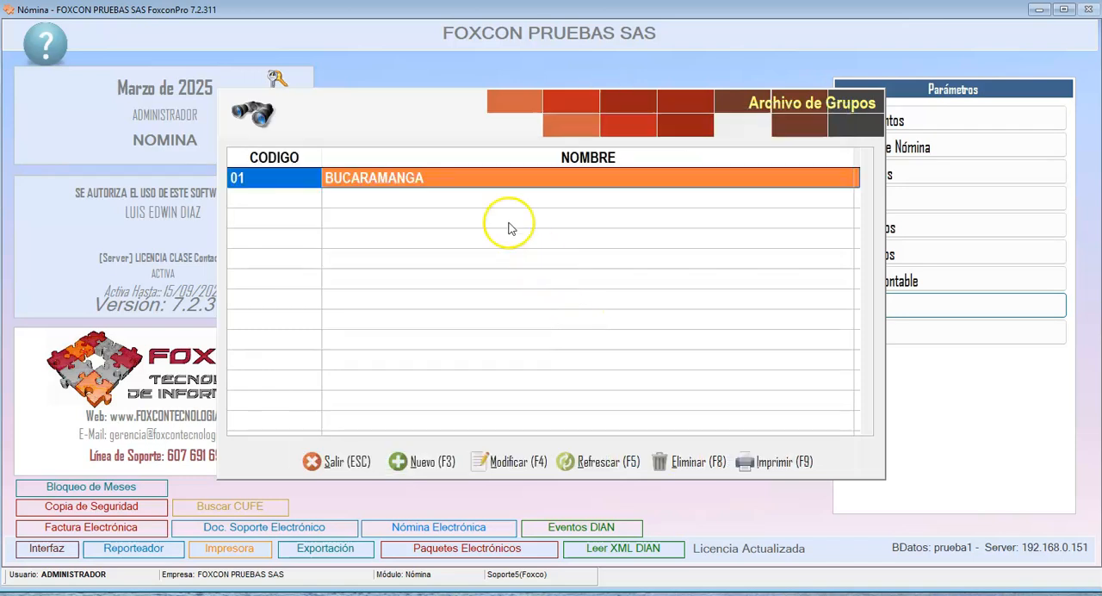
{"action": "left_click", "coordinate": [436, 182]}
{"action": "left_click_drag", "start_coordinate": [434, 179], "coordinate": [336, 163]}
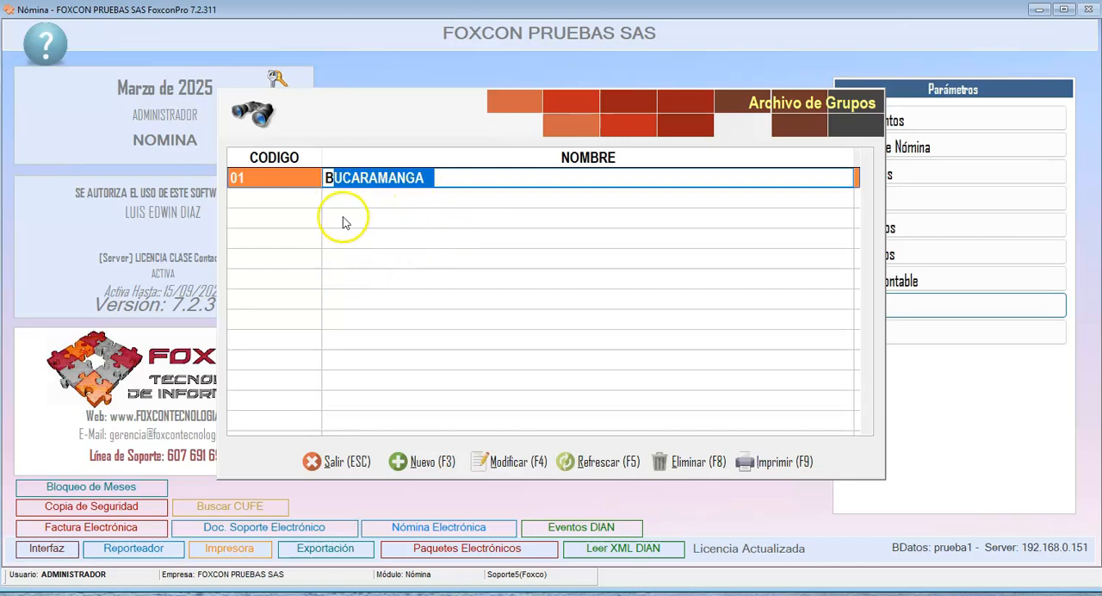
{"action": "left_click_drag", "start_coordinate": [422, 177], "coordinate": [264, 175]}
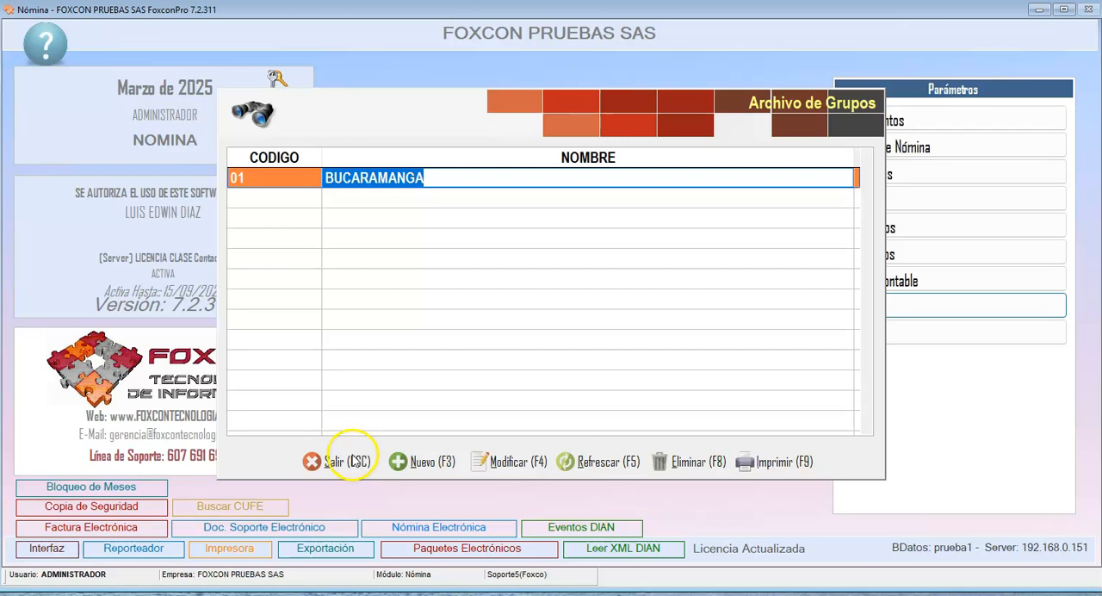
- Close the groups archive, review the bank list in the Bancos archive, and close it
{"action": "left_click", "coordinate": [351, 460]}
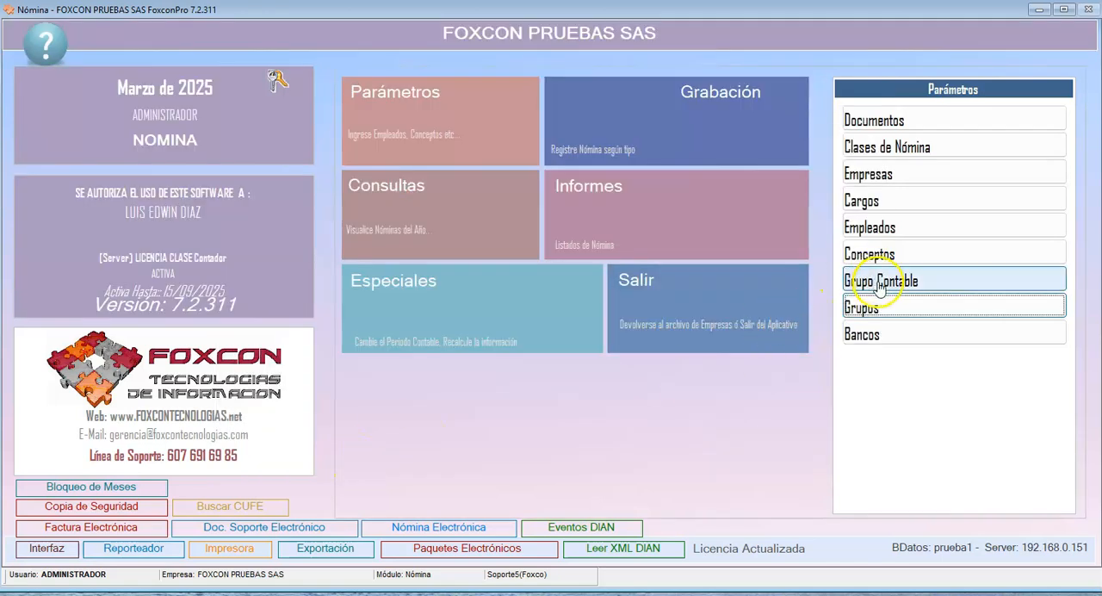
{"action": "left_click", "coordinate": [878, 334]}
{"action": "scroll", "coordinate": [558, 302], "scroll_direction": "down", "scroll_amount": 8}
{"action": "left_click", "coordinate": [558, 302]}
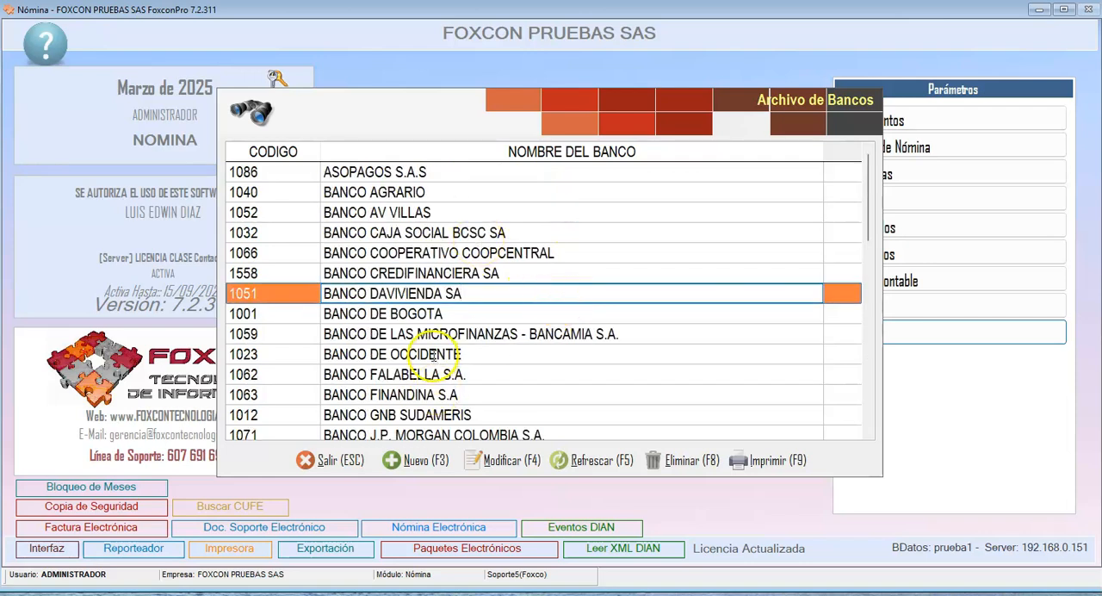
{"action": "scroll", "coordinate": [379, 337], "scroll_direction": "down", "scroll_amount": 10}
{"action": "scroll", "coordinate": [379, 344], "scroll_direction": "down", "scroll_amount": 3}
{"action": "left_click", "coordinate": [324, 459]}
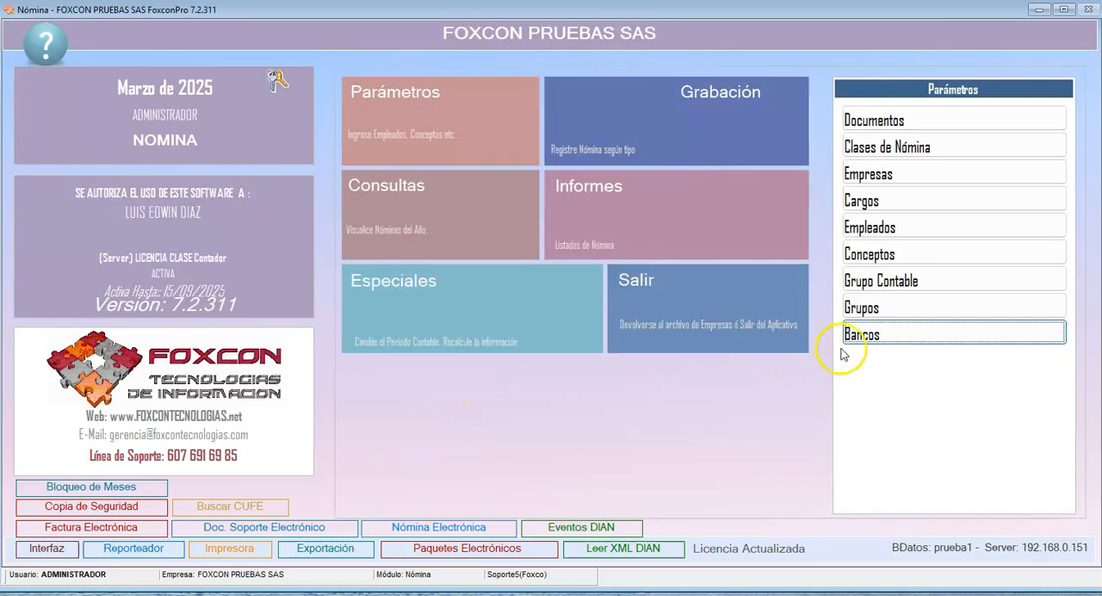
- Start a payroll concept with code 001, name SALARIO and class Salario, set as Devengado
{"action": "left_click", "coordinate": [871, 254]}
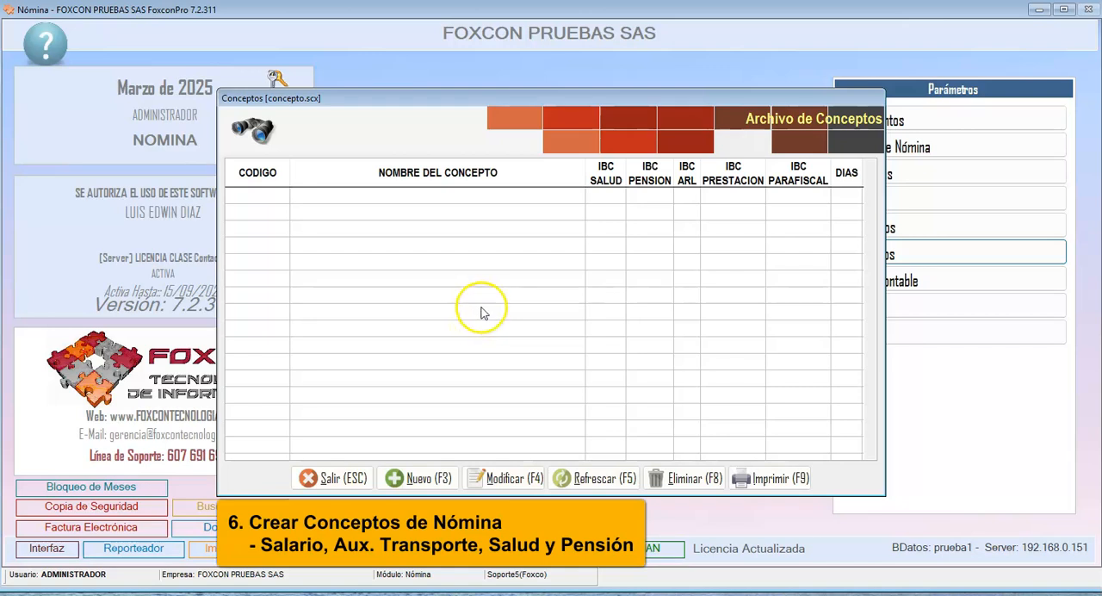
{"action": "left_click", "coordinate": [417, 478]}
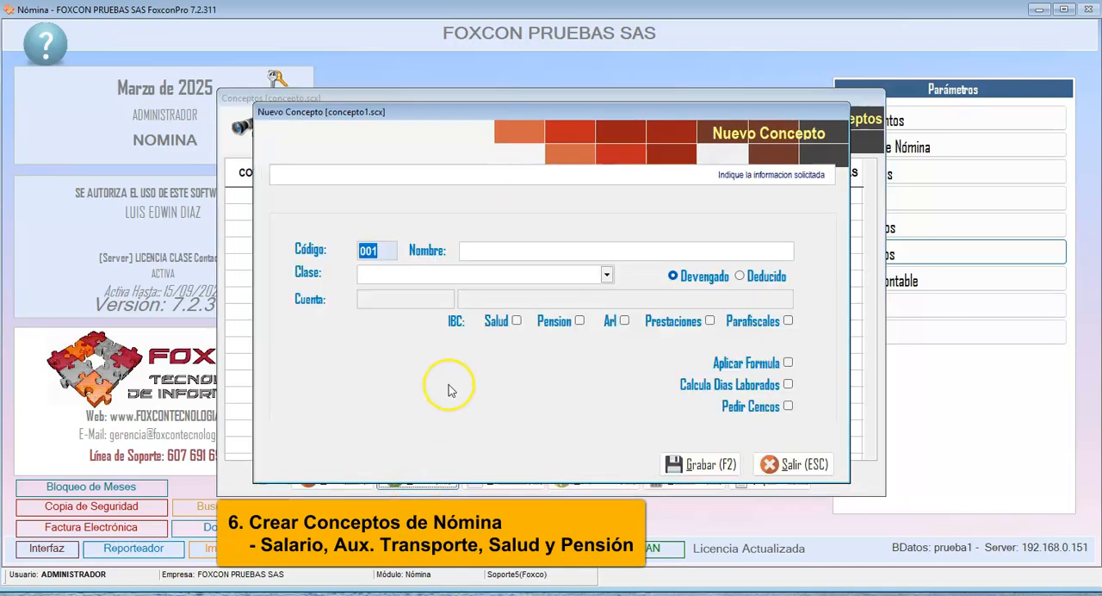
{"action": "type", "text": "SAL"}
{"action": "key", "text": "Up"}
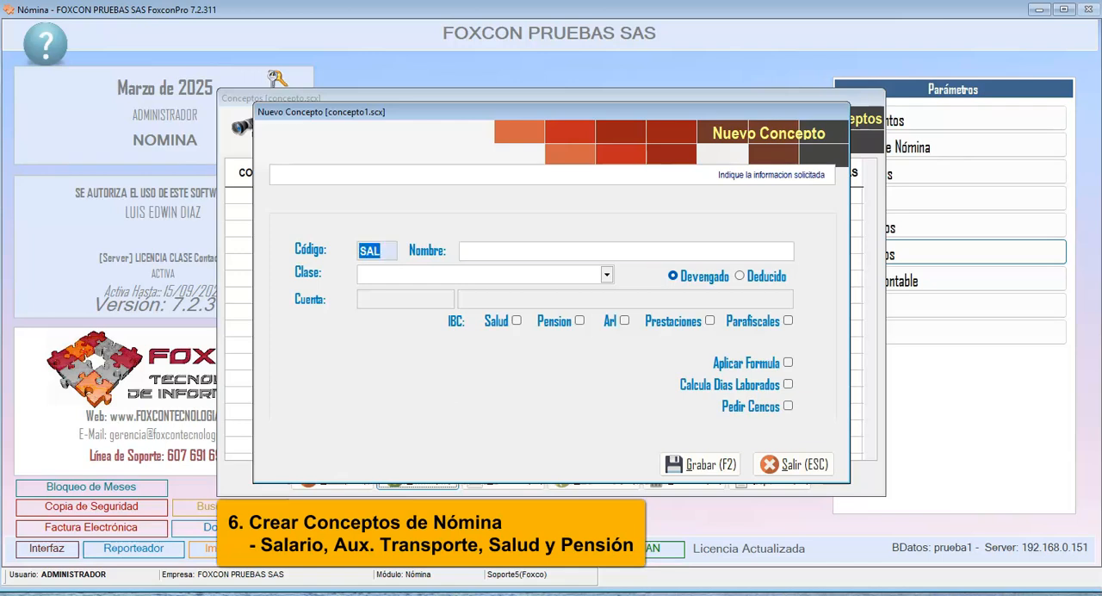
{"action": "type", "text": "1"}
{"action": "key", "text": "Return"}
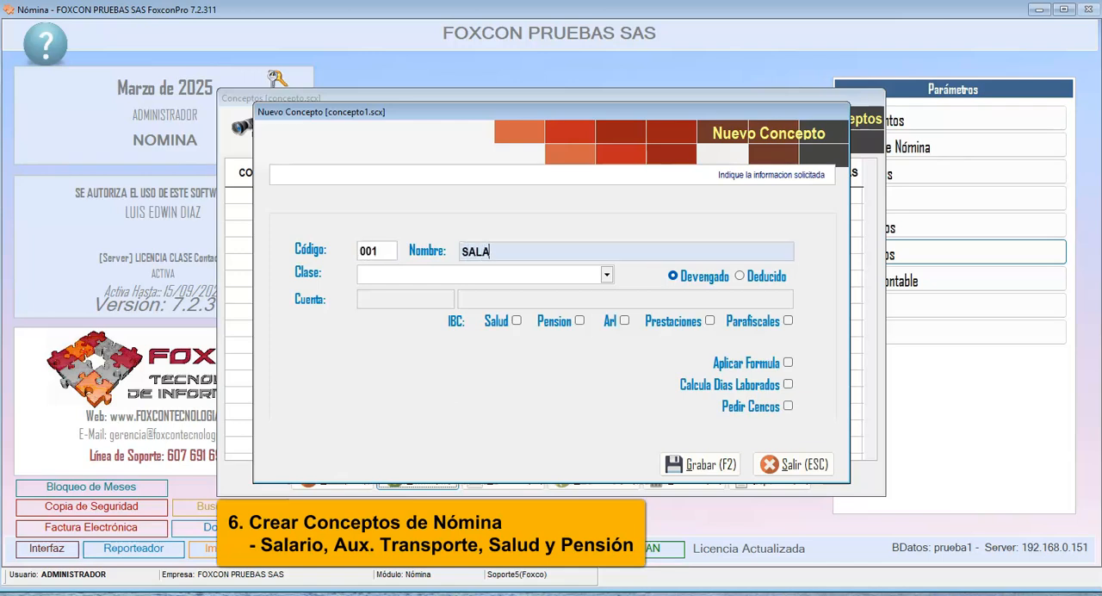
{"action": "key", "text": "Return"}
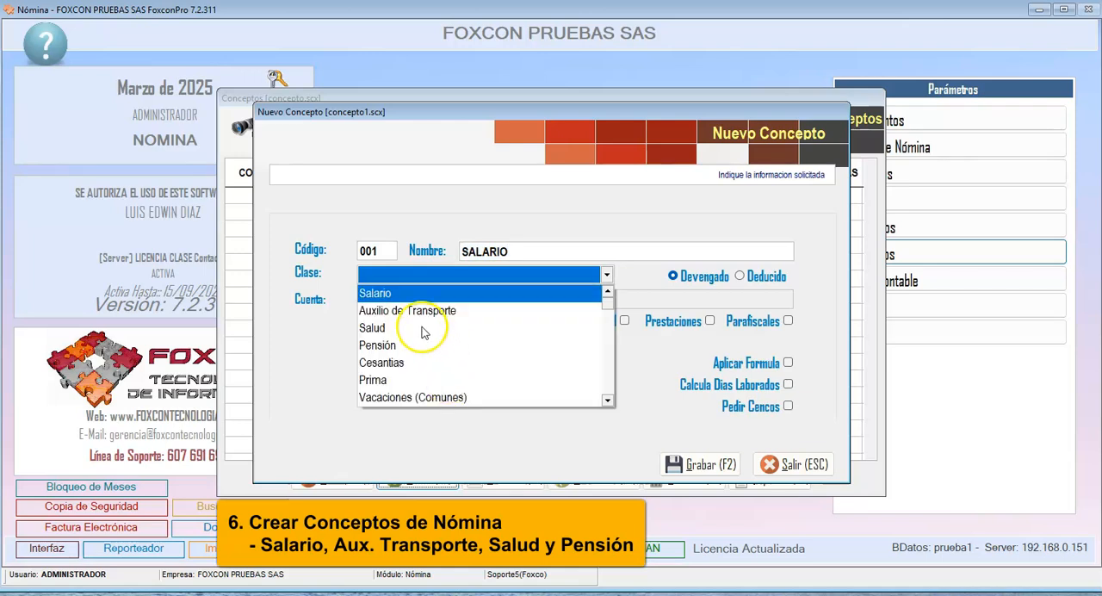
{"action": "left_click", "coordinate": [411, 291]}
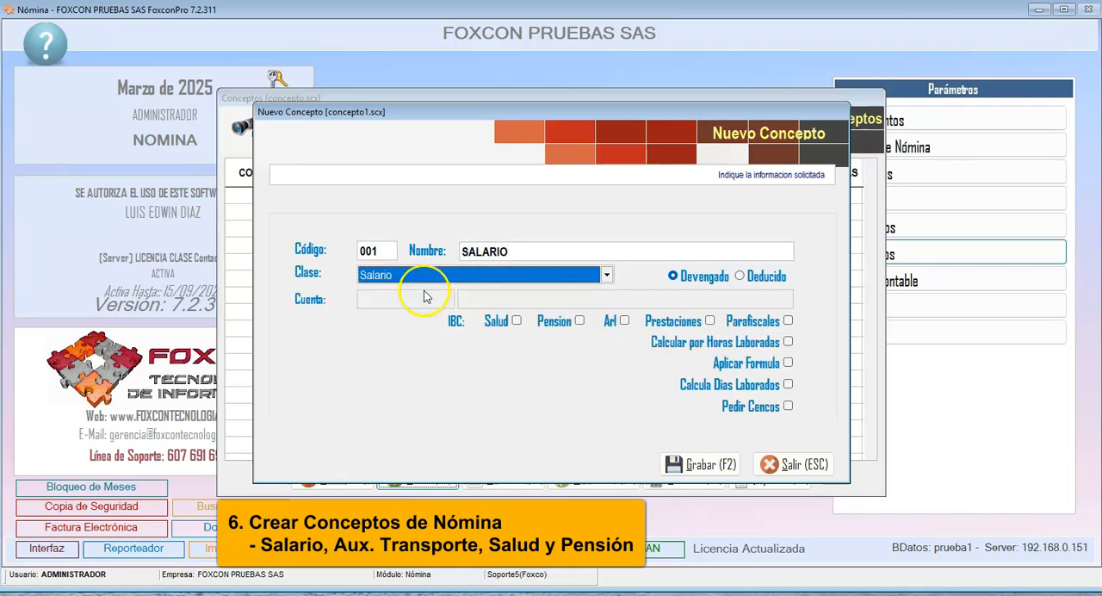
{"action": "left_click", "coordinate": [692, 276]}
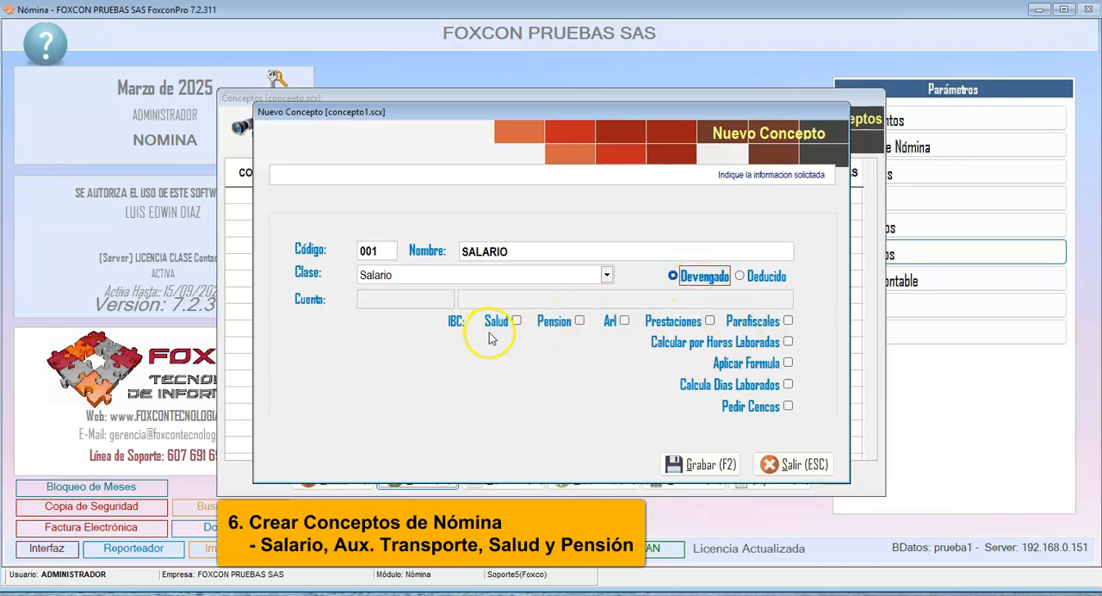
- Enable the Salud, Pension, Arl, Prestaciones and Parafiscales IBC bases plus Calcula Dias Laborados for SALARIO, and save the concept
{"action": "left_click", "coordinate": [513, 323]}
{"action": "left_click", "coordinate": [555, 324]}
{"action": "left_click", "coordinate": [611, 322]}
{"action": "left_click", "coordinate": [681, 323]}
{"action": "left_click", "coordinate": [762, 323]}
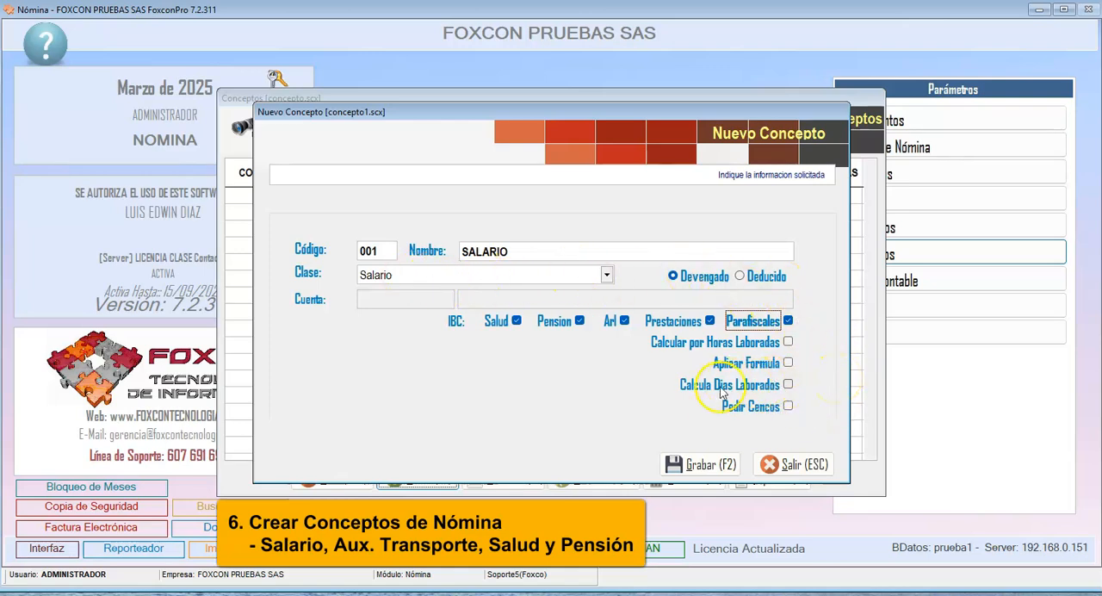
{"action": "left_click", "coordinate": [788, 385]}
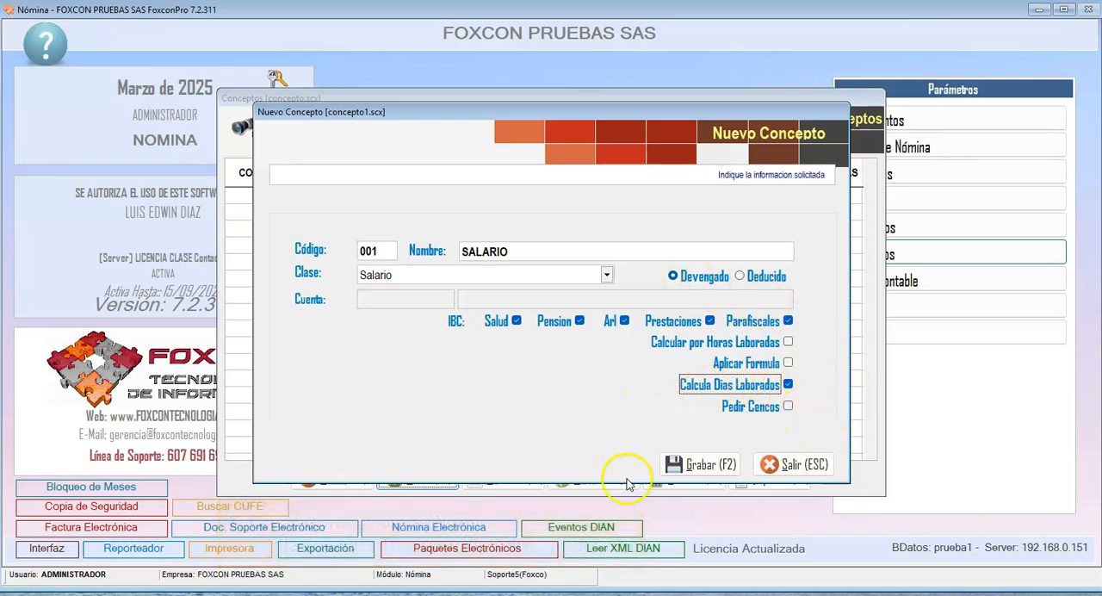
{"action": "left_click", "coordinate": [680, 465]}
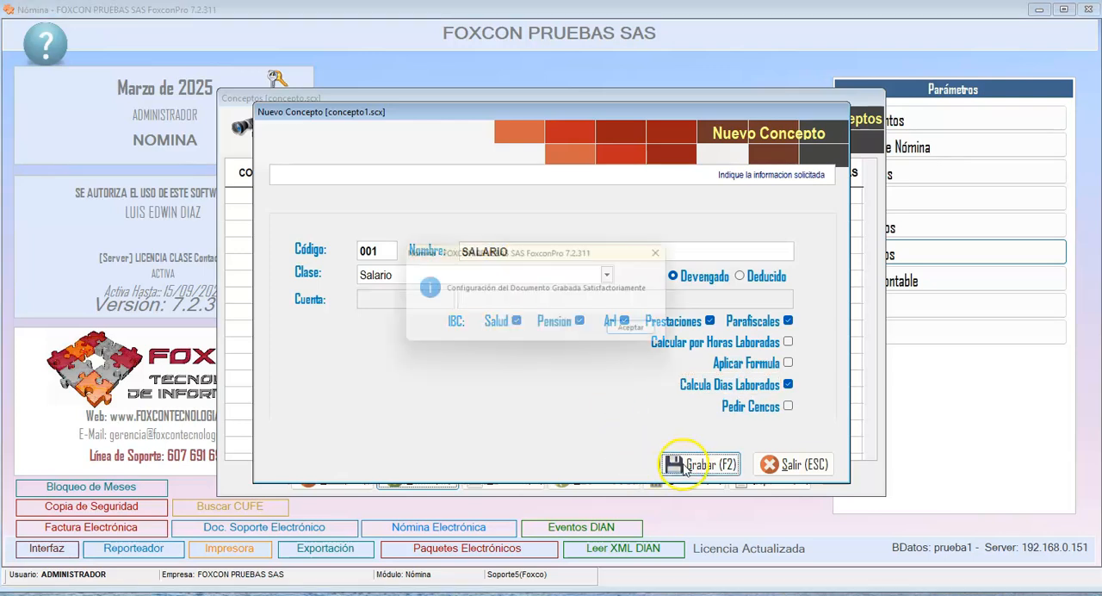
{"action": "left_click", "coordinate": [631, 332]}
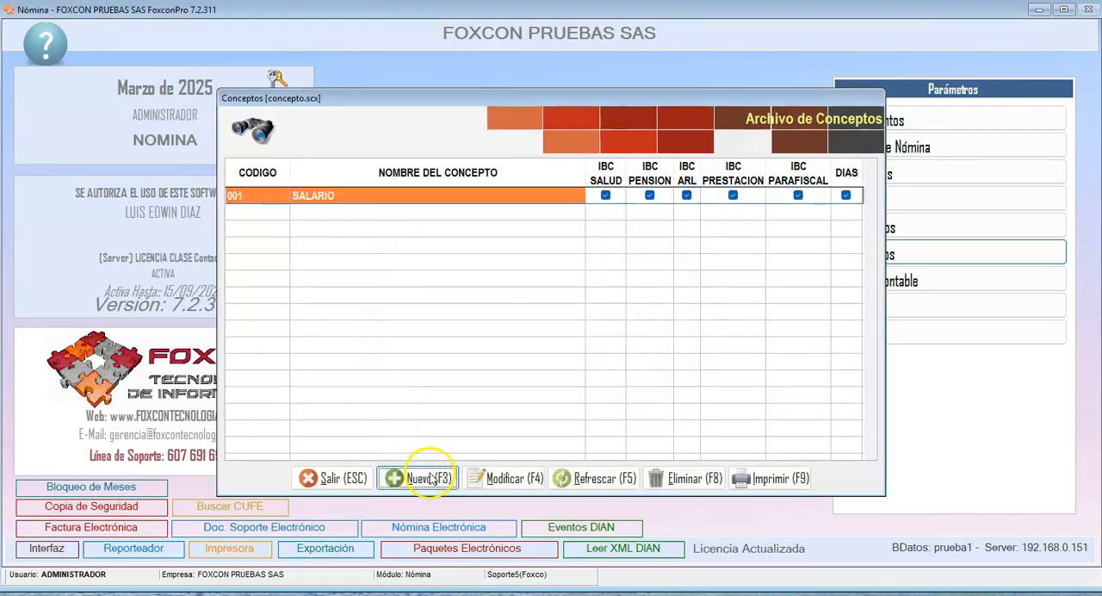
- Start concept 002 named AUXILIO DE TRANSPORTE with class Auxilio de Transporte, set as Devengado
{"action": "left_click", "coordinate": [431, 479]}
{"action": "key", "text": "Return"}
{"action": "type", "text": "AUXILIO DE TRANSPORTE"}
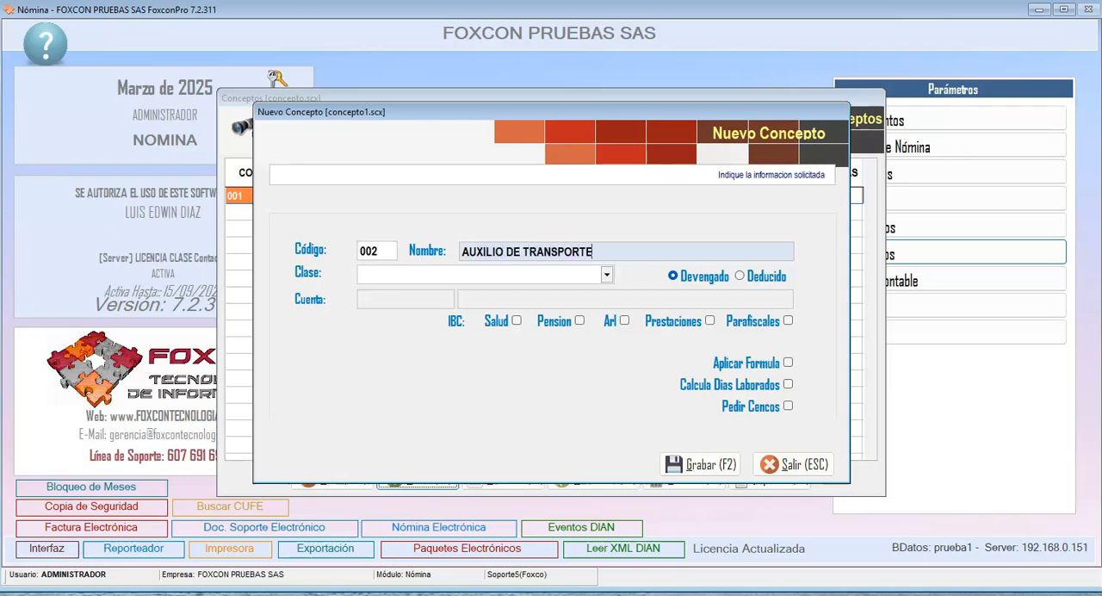
{"action": "left_click", "coordinate": [482, 275]}
{"action": "left_click", "coordinate": [416, 309]}
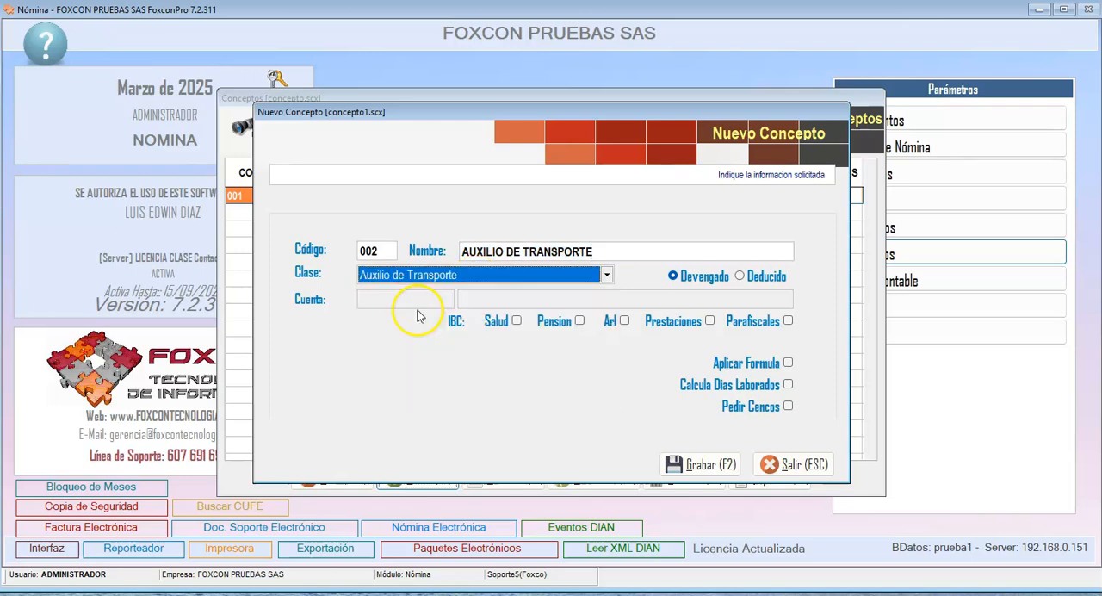
{"action": "left_click", "coordinate": [675, 276]}
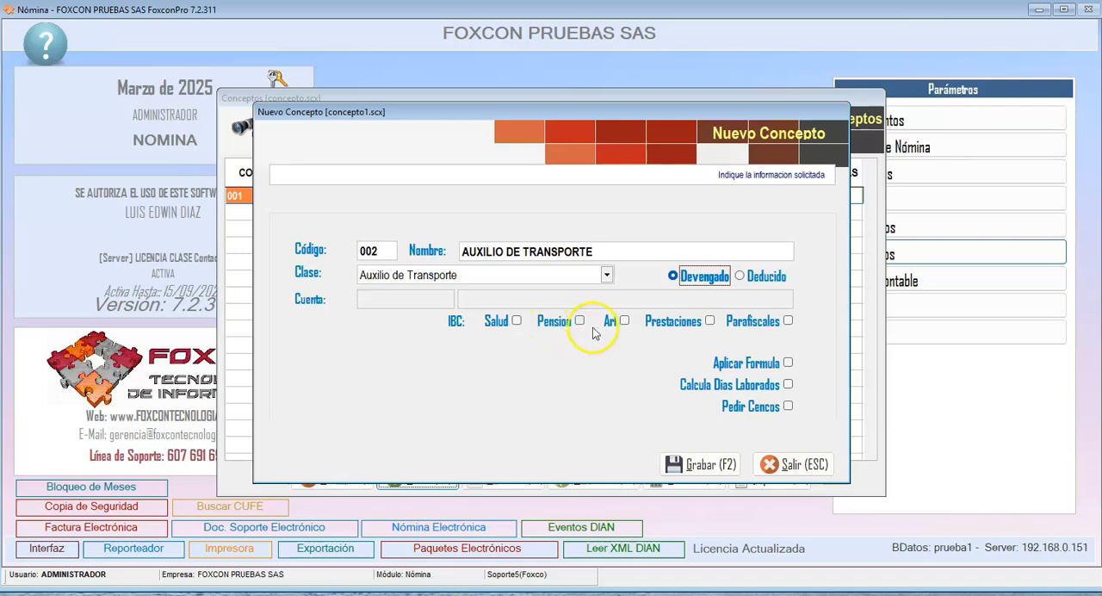
- Enable only the Prestaciones IBC base for AUXILIO DE TRANSPORTE and save the concept
{"action": "left_click", "coordinate": [689, 332]}
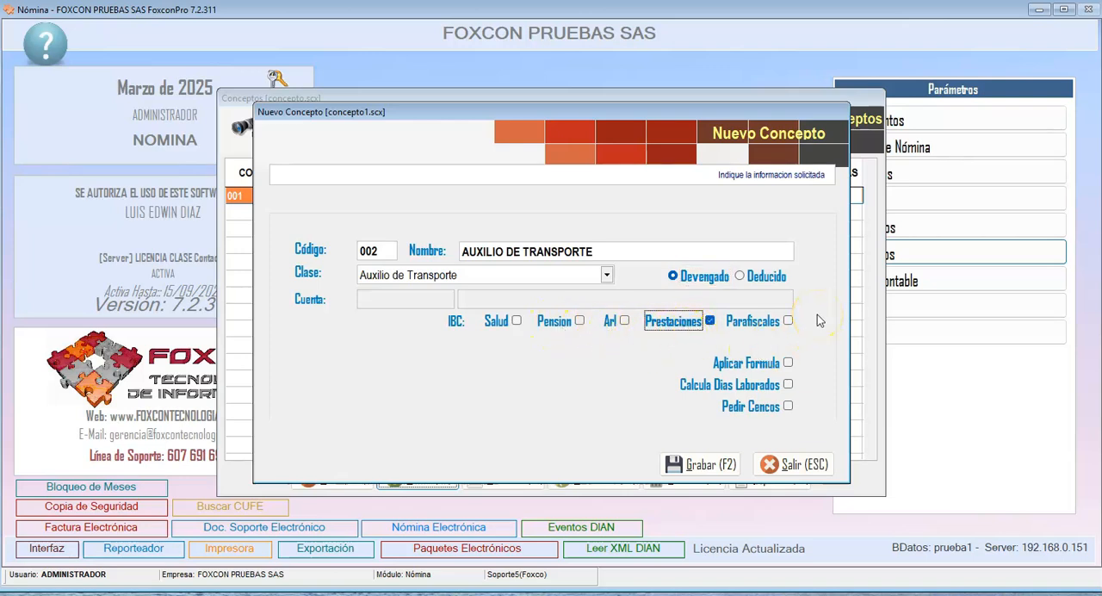
{"action": "left_click", "coordinate": [774, 325]}
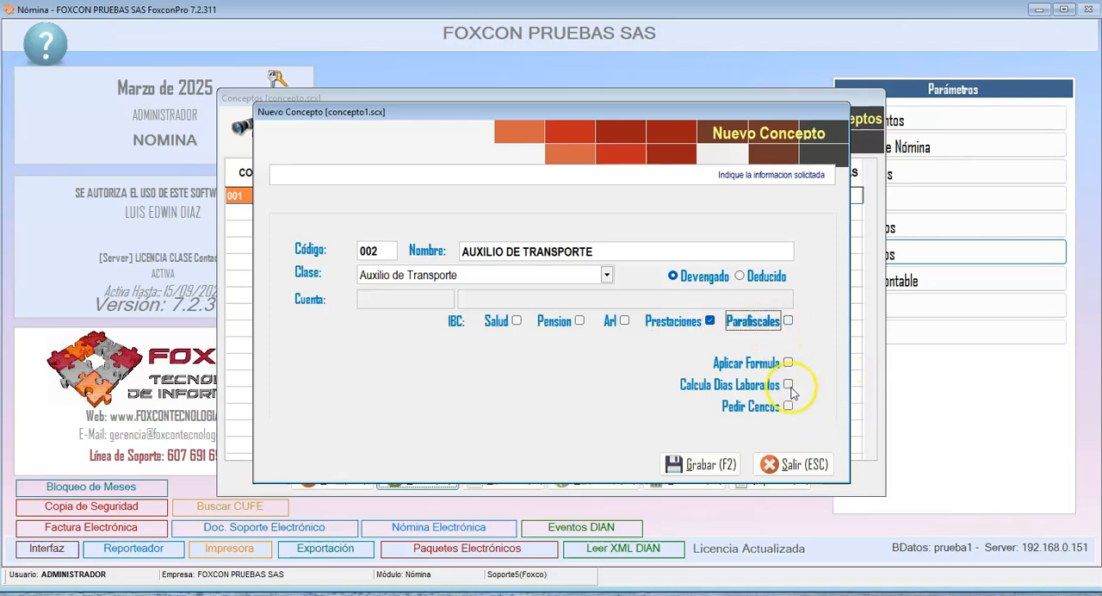
{"action": "left_click", "coordinate": [697, 469]}
{"action": "left_click", "coordinate": [637, 335]}
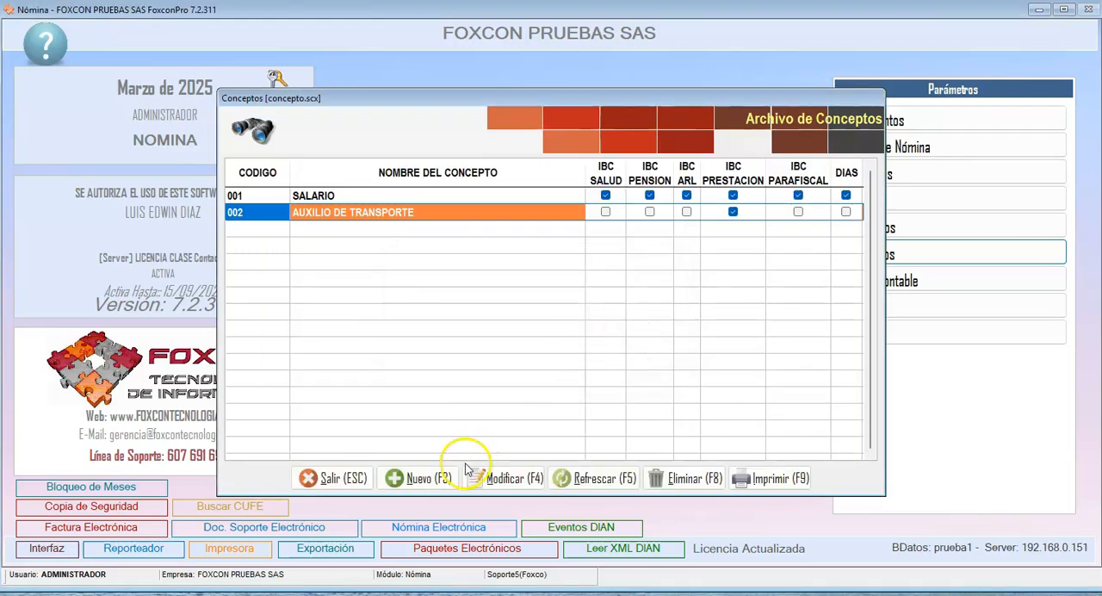
- Create concept 003 named SALUD with class Salud, set it as Deducido without any IBC base, and save it
{"action": "left_click", "coordinate": [436, 472]}
{"action": "key", "text": "Return"}
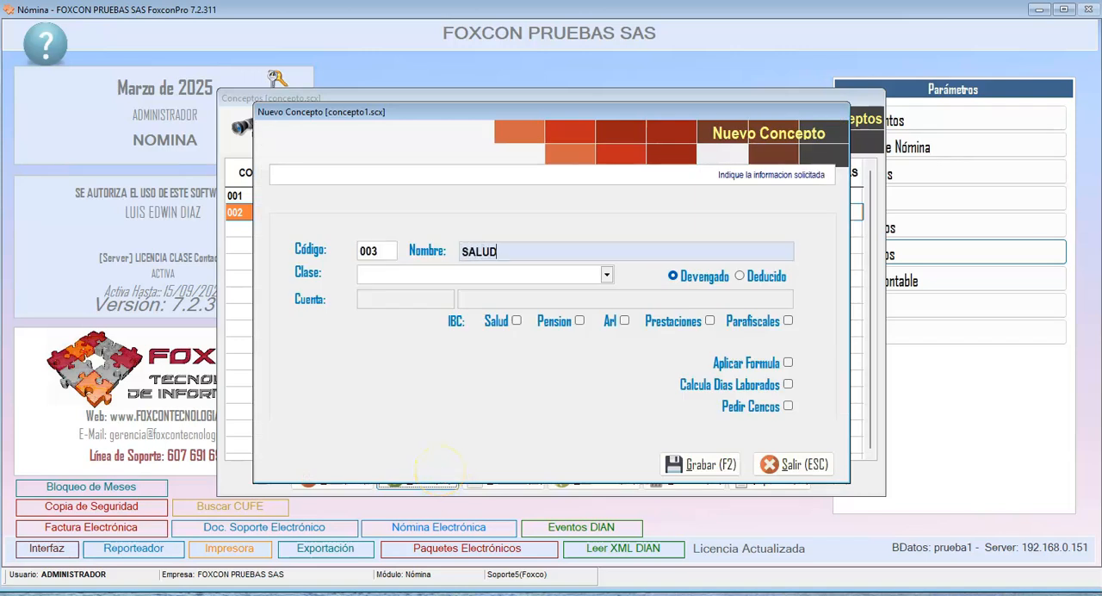
{"action": "left_click", "coordinate": [606, 273]}
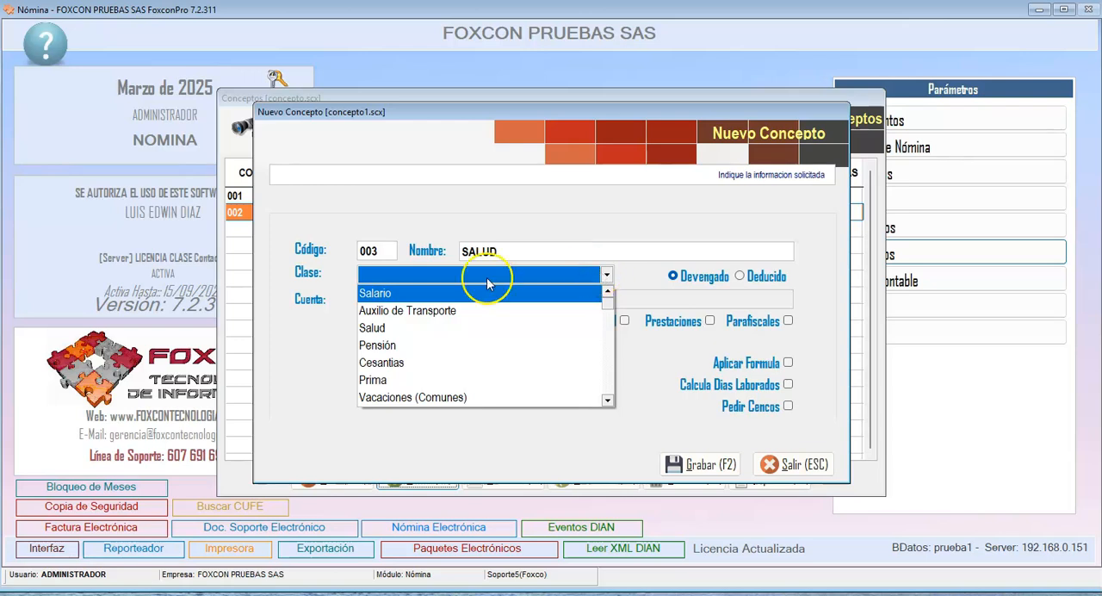
{"action": "left_click", "coordinate": [410, 329]}
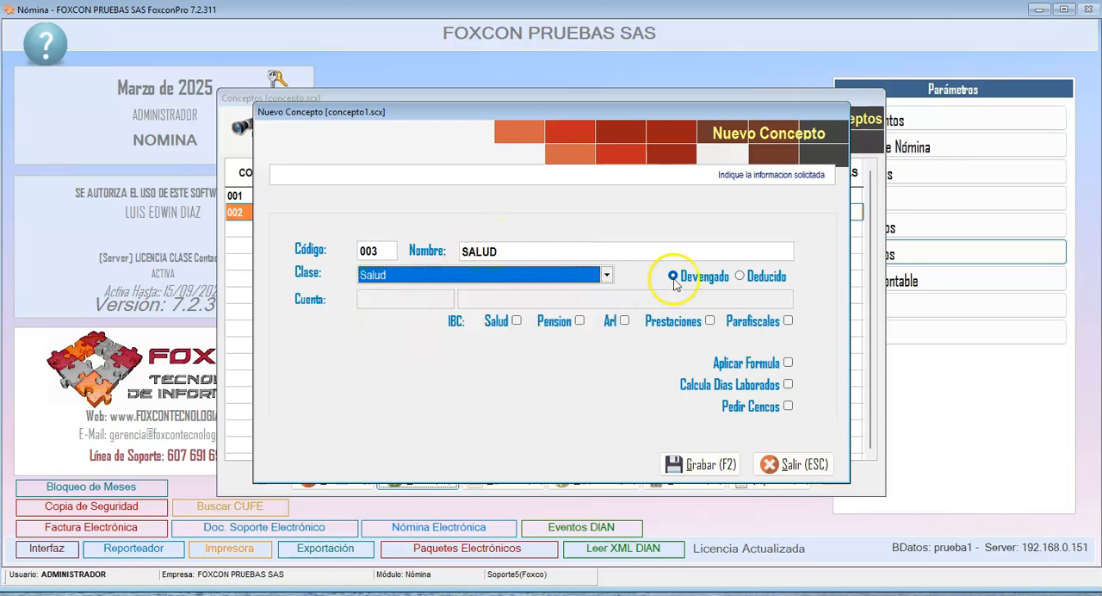
{"action": "left_click", "coordinate": [765, 277]}
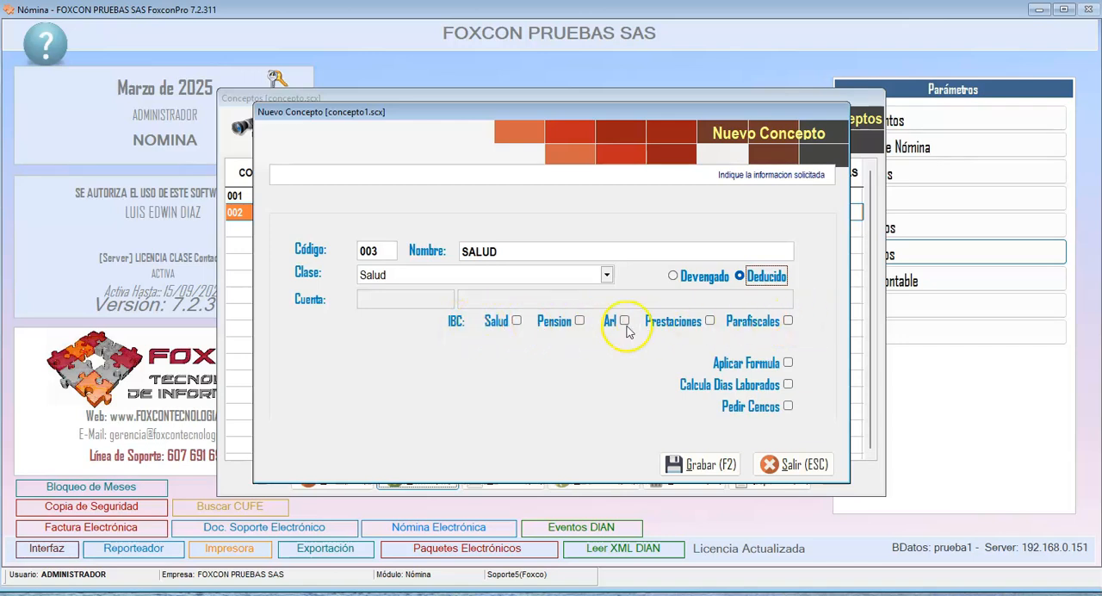
{"action": "left_click", "coordinate": [679, 465]}
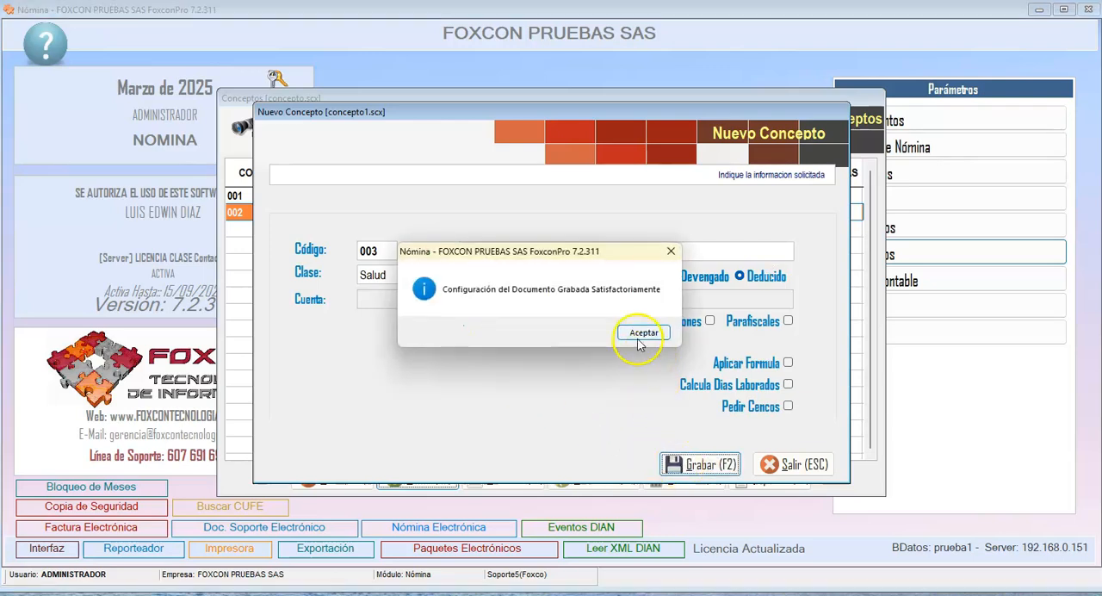
{"action": "left_click", "coordinate": [643, 333]}
- Create concept 004 named PENSION with class Pensión, set it as Deducido without any IBC base, and save it
{"action": "left_click", "coordinate": [417, 470]}
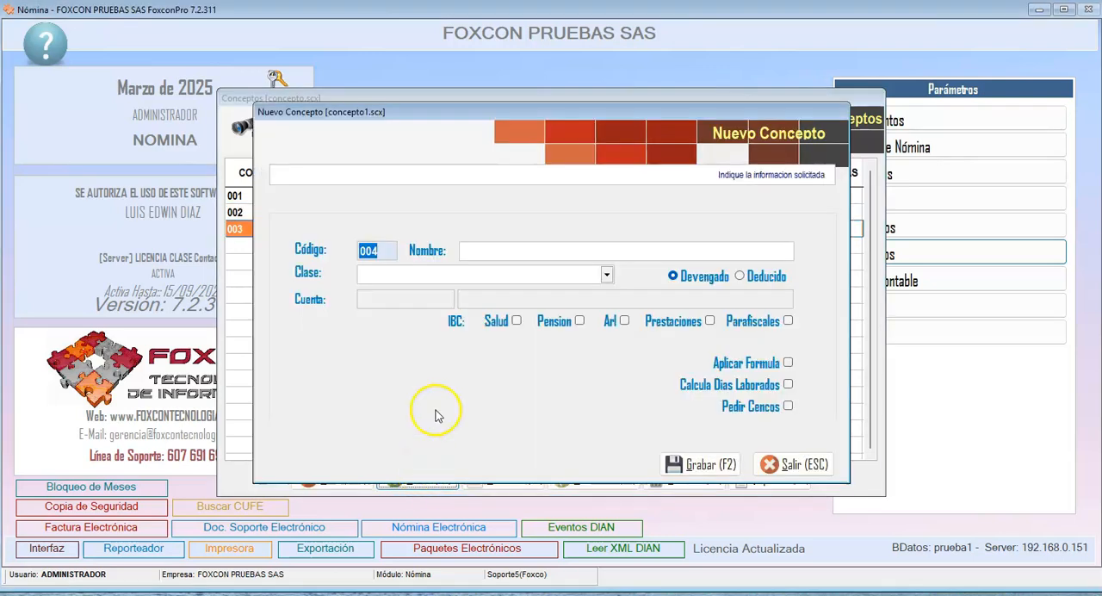
{"action": "key", "text": "Return"}
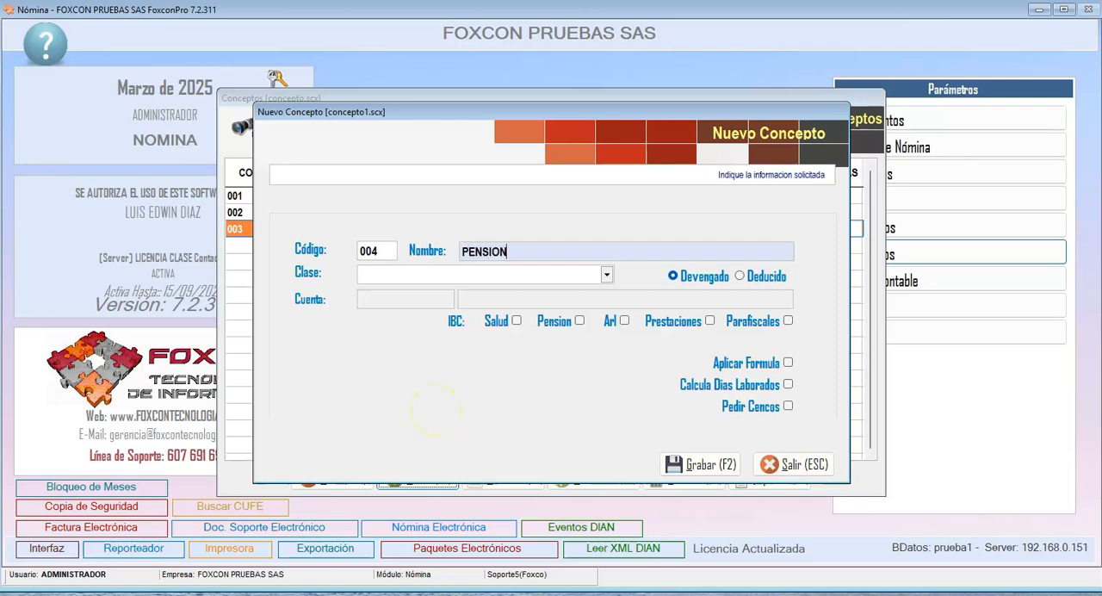
{"action": "left_click", "coordinate": [482, 274]}
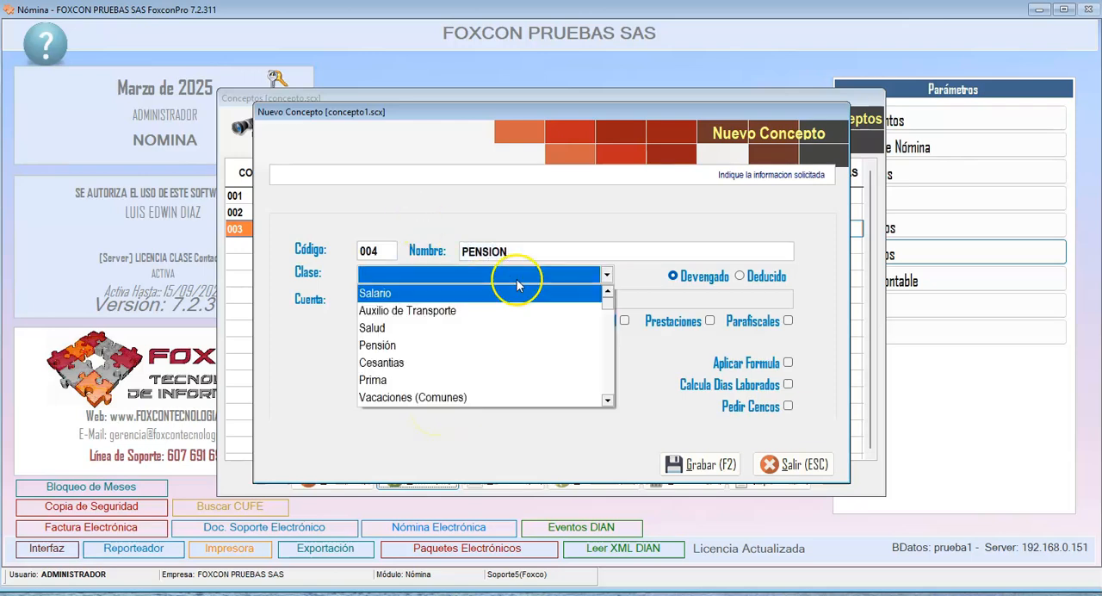
{"action": "left_click", "coordinate": [396, 345]}
{"action": "left_click", "coordinate": [740, 275]}
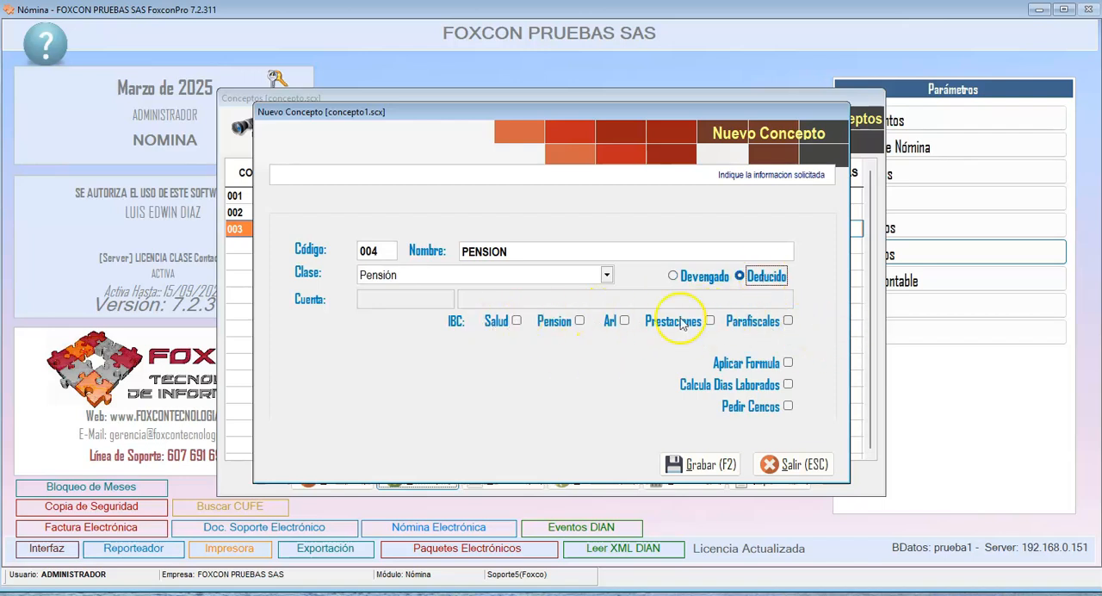
{"action": "left_click", "coordinate": [689, 466]}
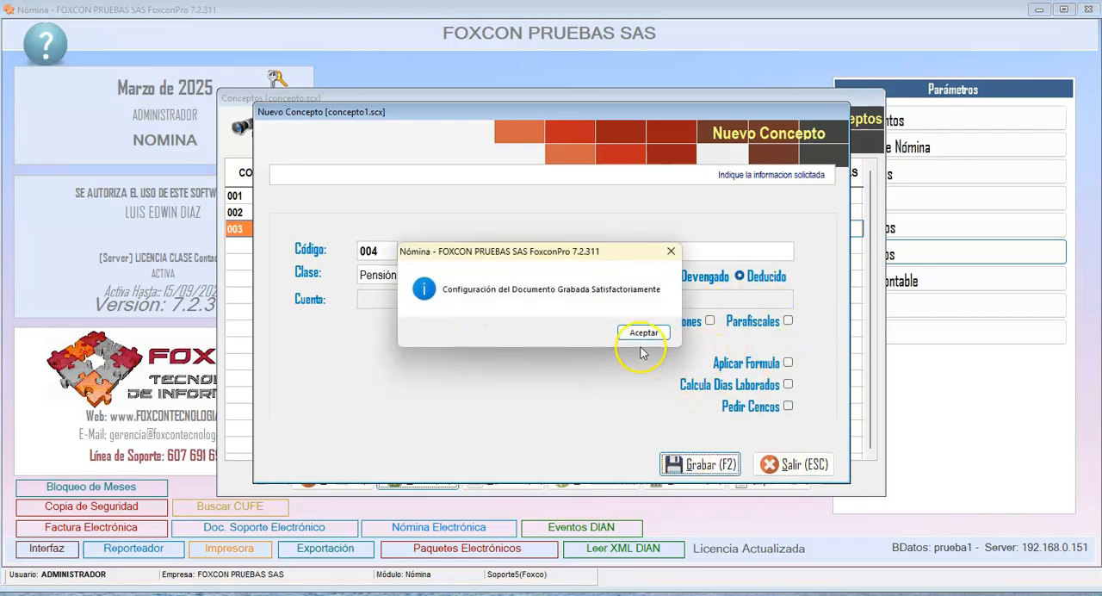
{"action": "left_click", "coordinate": [637, 329]}
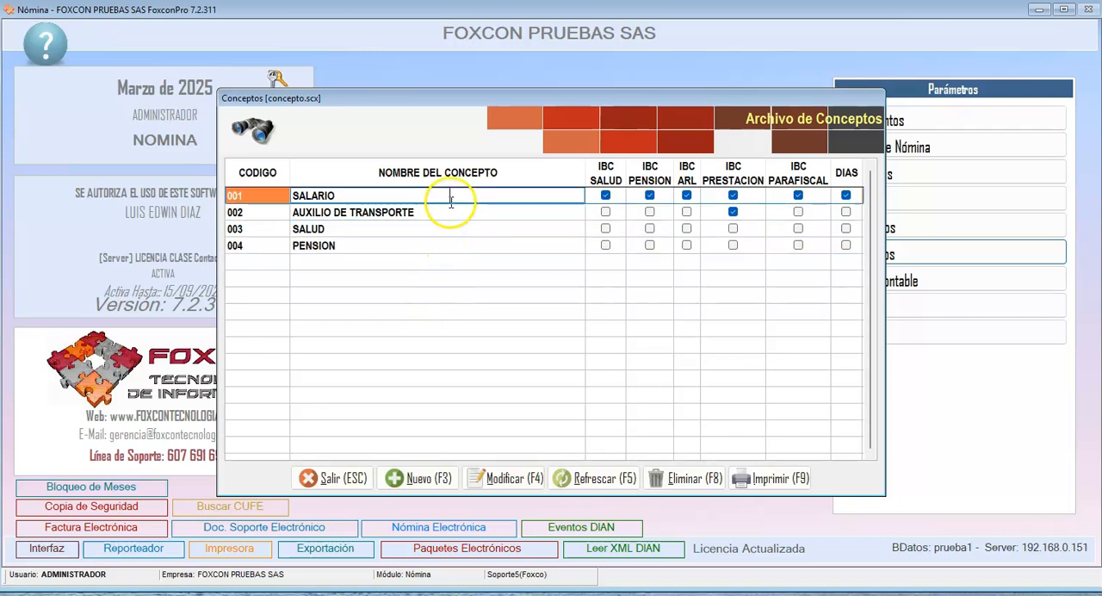
{"action": "left_click", "coordinate": [479, 224]}
{"action": "left_click", "coordinate": [479, 200]}
{"action": "left_click", "coordinate": [478, 248]}
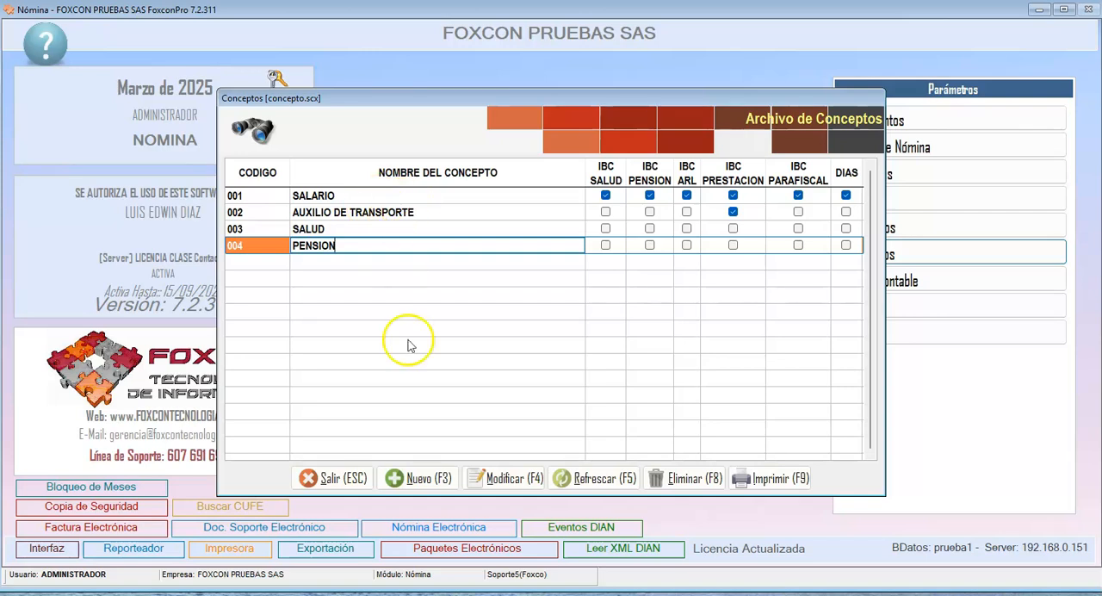
- Examine the classes available for a new payroll concept, from Salario through Pago Terceros, and leave the form without saving
{"action": "left_click", "coordinate": [405, 478]}
{"action": "left_click", "coordinate": [603, 274]}
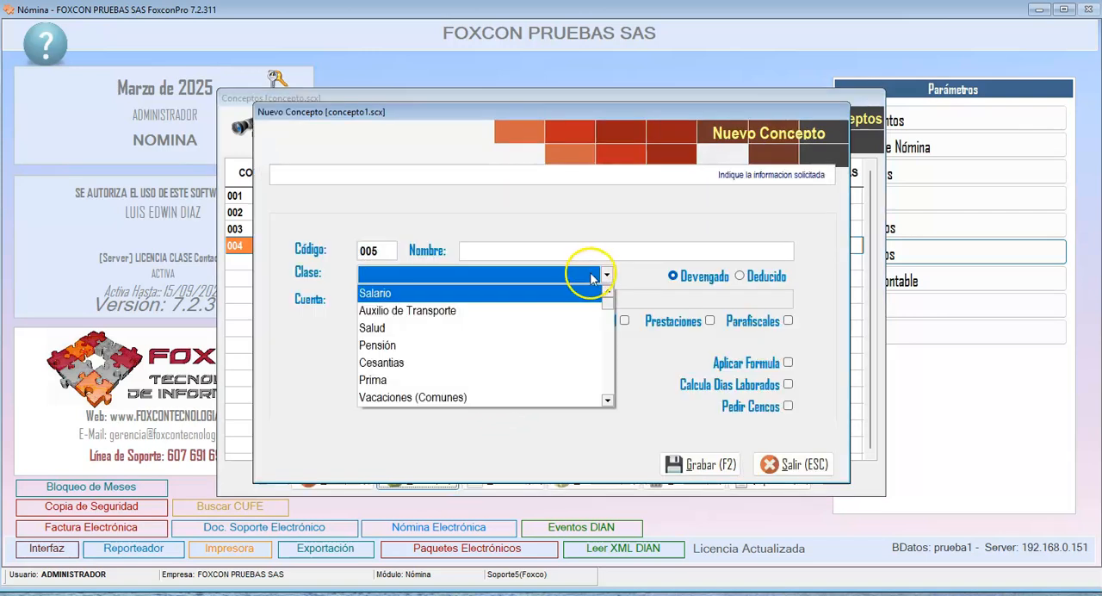
{"action": "left_click", "coordinate": [608, 401]}
{"action": "left_click", "coordinate": [608, 401]}
{"action": "left_click", "coordinate": [607, 402]}
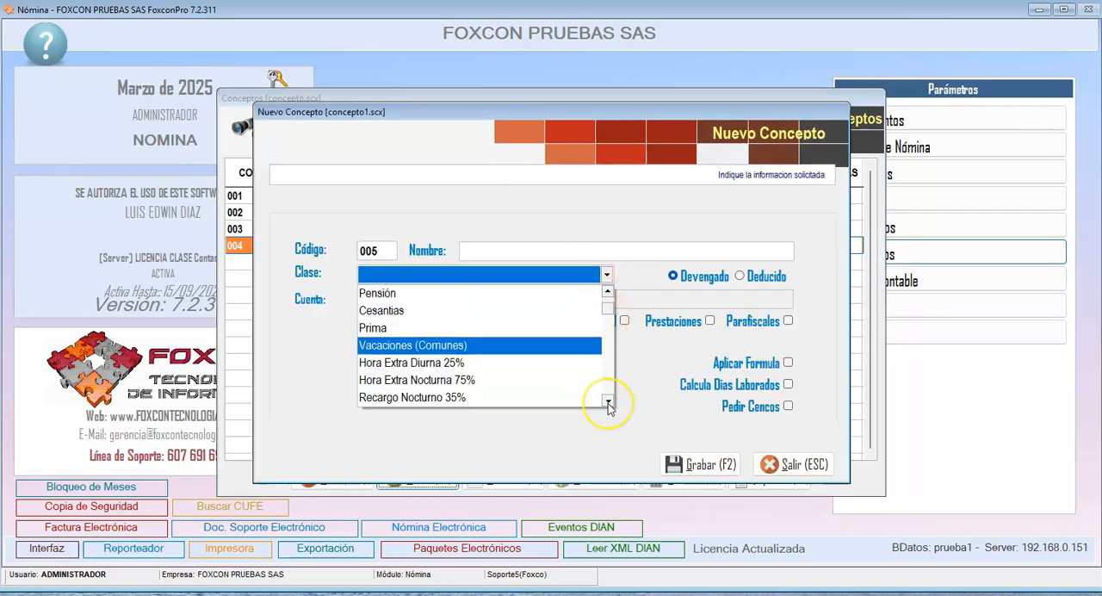
{"action": "left_click", "coordinate": [608, 401]}
{"action": "left_click", "coordinate": [608, 401]}
{"action": "left_click", "coordinate": [608, 401]}
{"action": "left_click", "coordinate": [608, 401]}
{"action": "left_click", "coordinate": [608, 402]}
{"action": "left_click", "coordinate": [608, 401]}
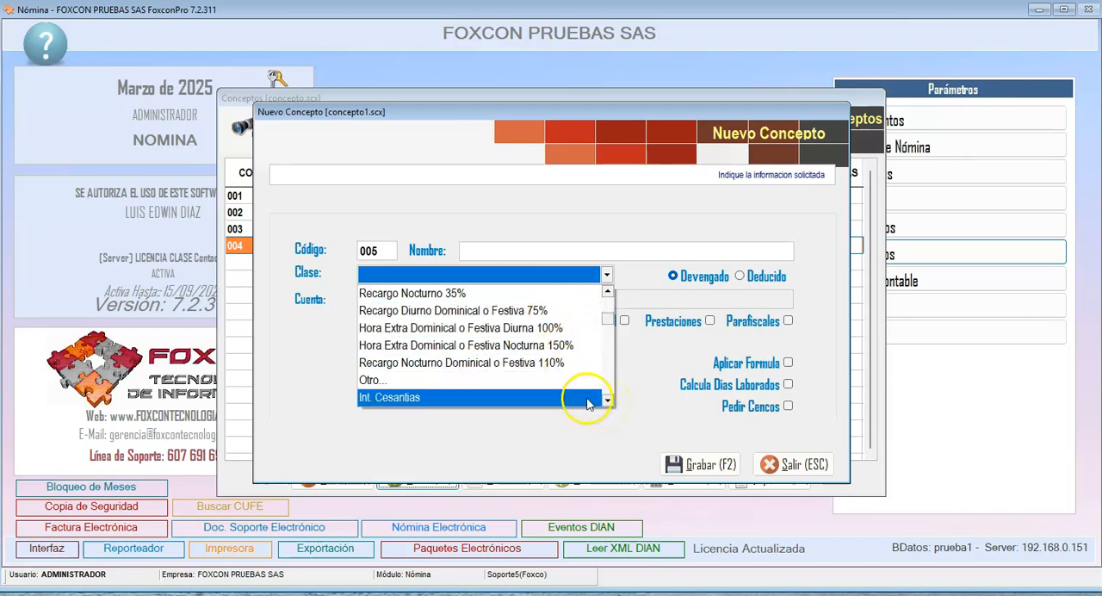
{"action": "left_click", "coordinate": [608, 402]}
{"action": "left_click", "coordinate": [608, 401]}
{"action": "left_click", "coordinate": [608, 402]}
{"action": "left_click", "coordinate": [608, 401]}
{"action": "left_click", "coordinate": [607, 401]}
{"action": "left_click", "coordinate": [608, 402]}
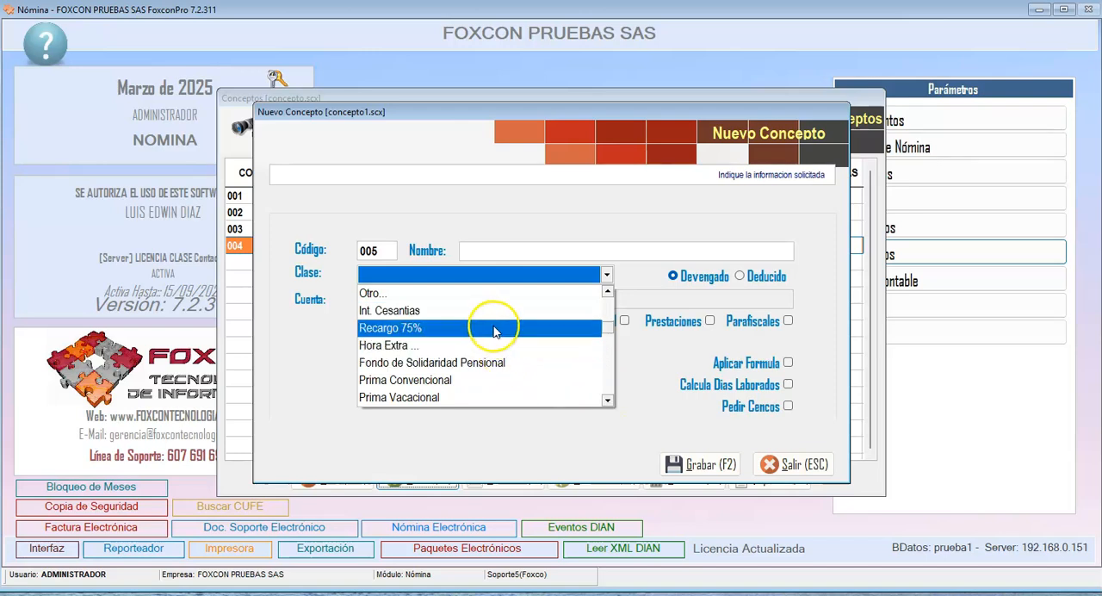
{"action": "left_click", "coordinate": [608, 401]}
{"action": "left_click", "coordinate": [608, 401]}
{"action": "left_click", "coordinate": [608, 401]}
{"action": "left_click", "coordinate": [608, 401]}
{"action": "left_click", "coordinate": [608, 401]}
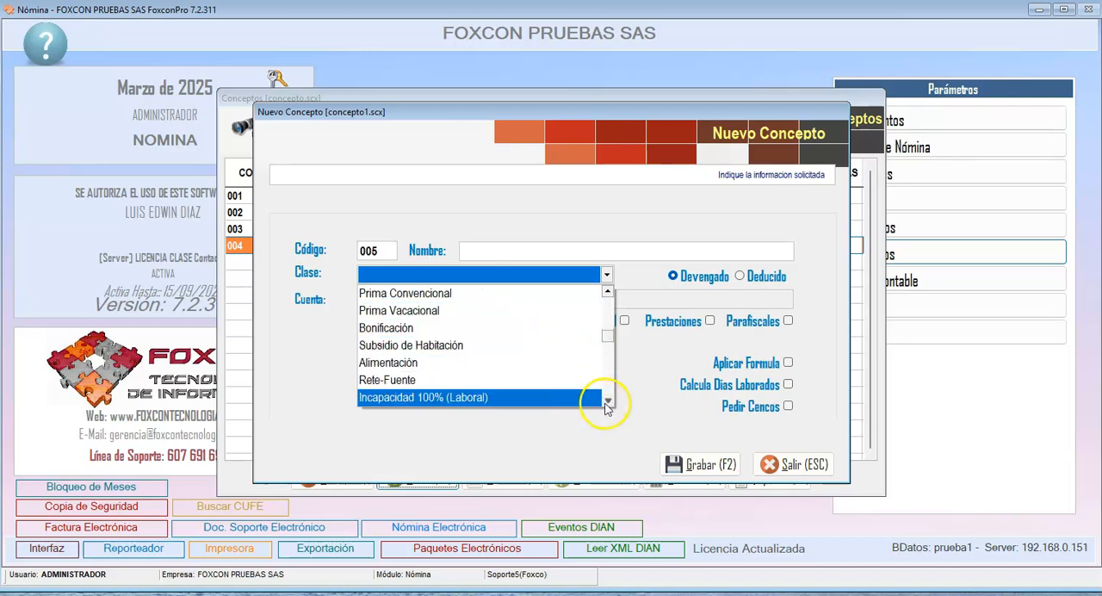
{"action": "left_click", "coordinate": [608, 401]}
{"action": "left_click", "coordinate": [608, 401]}
{"action": "left_click", "coordinate": [608, 401]}
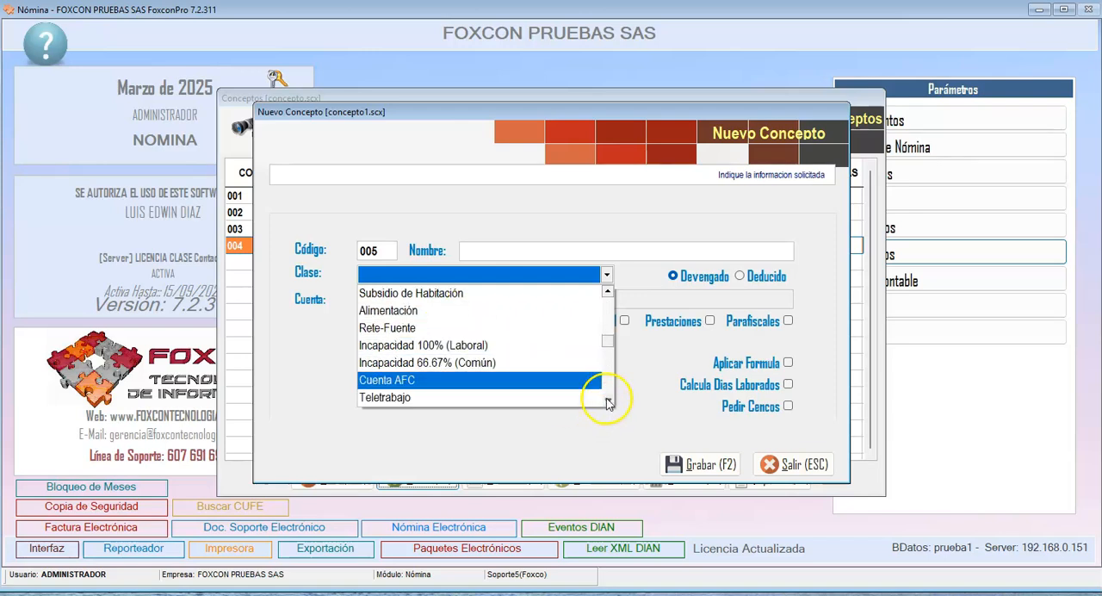
{"action": "left_click", "coordinate": [608, 401]}
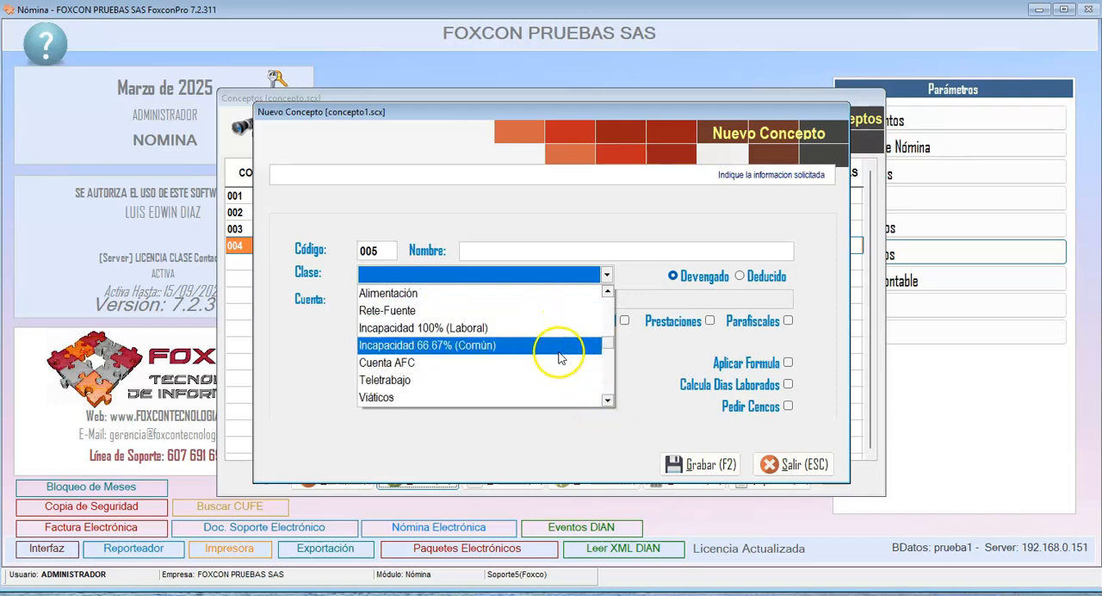
{"action": "left_click", "coordinate": [608, 401]}
{"action": "left_click", "coordinate": [608, 401]}
{"action": "left_click", "coordinate": [608, 401]}
{"action": "left_click", "coordinate": [608, 401]}
{"action": "left_click", "coordinate": [607, 401]}
{"action": "left_click", "coordinate": [607, 401]}
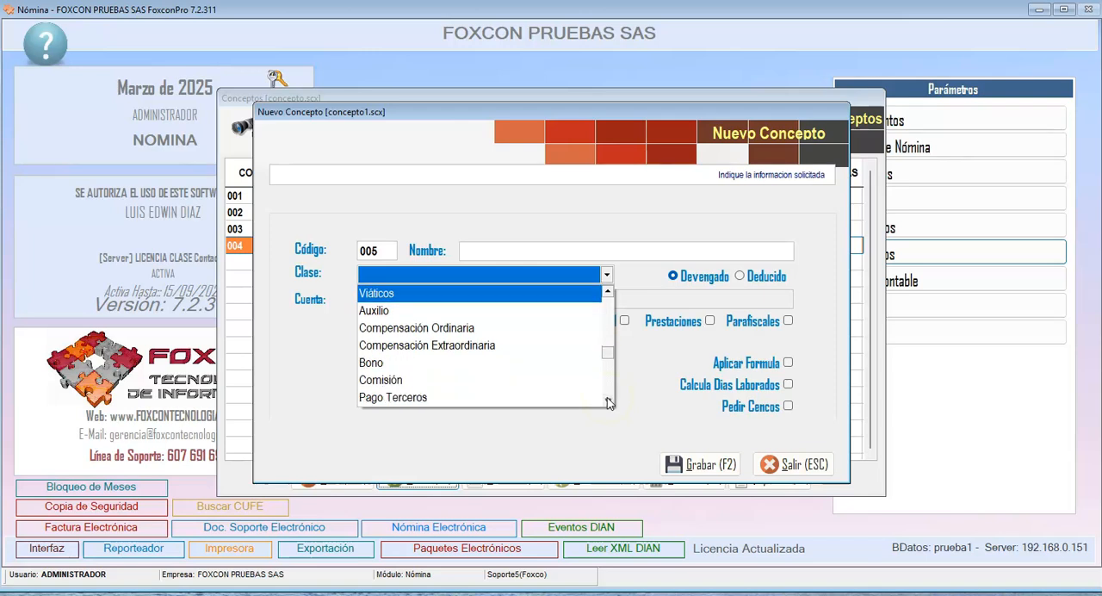
{"action": "left_click", "coordinate": [603, 438]}
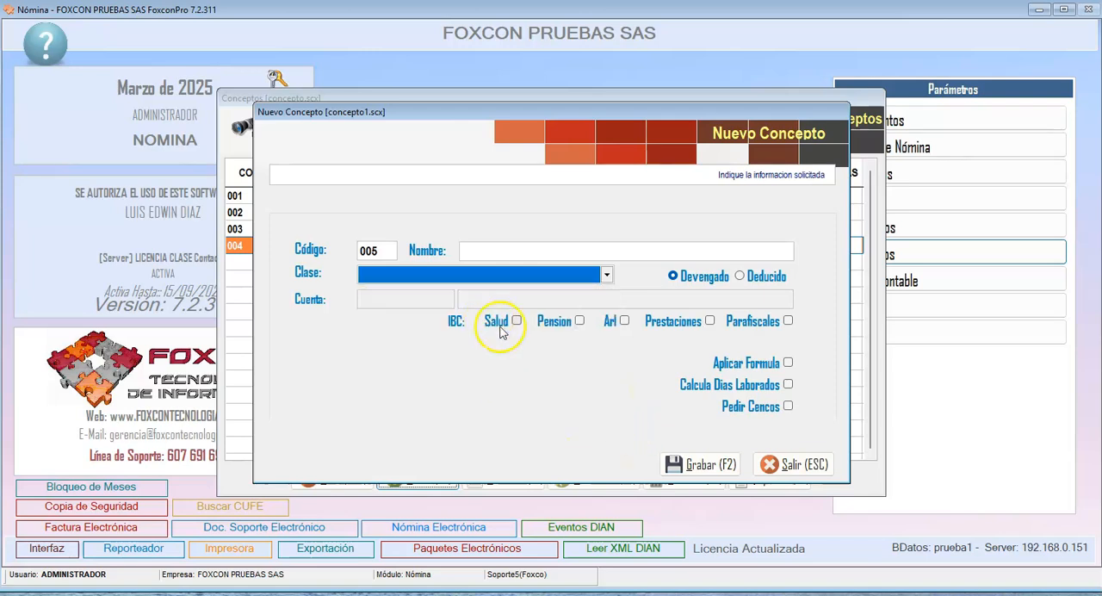
{"action": "left_click", "coordinate": [779, 464]}
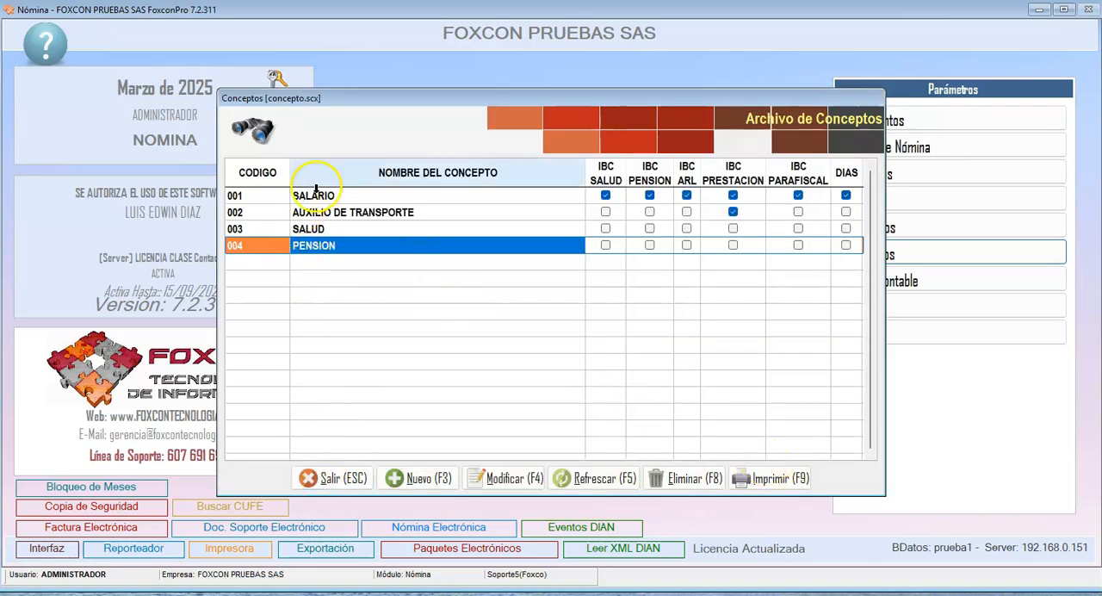
- Review the SALARIO, AUXILIO DE TRANSPORTE, SALUD and PENSION entries in the concepts file and close it
{"action": "left_click", "coordinate": [385, 214]}
{"action": "left_click", "coordinate": [387, 198]}
{"action": "left_click", "coordinate": [391, 243]}
{"action": "left_click", "coordinate": [392, 228]}
{"action": "left_click", "coordinate": [388, 197]}
{"action": "left_click", "coordinate": [390, 229]}
{"action": "left_click", "coordinate": [390, 245]}
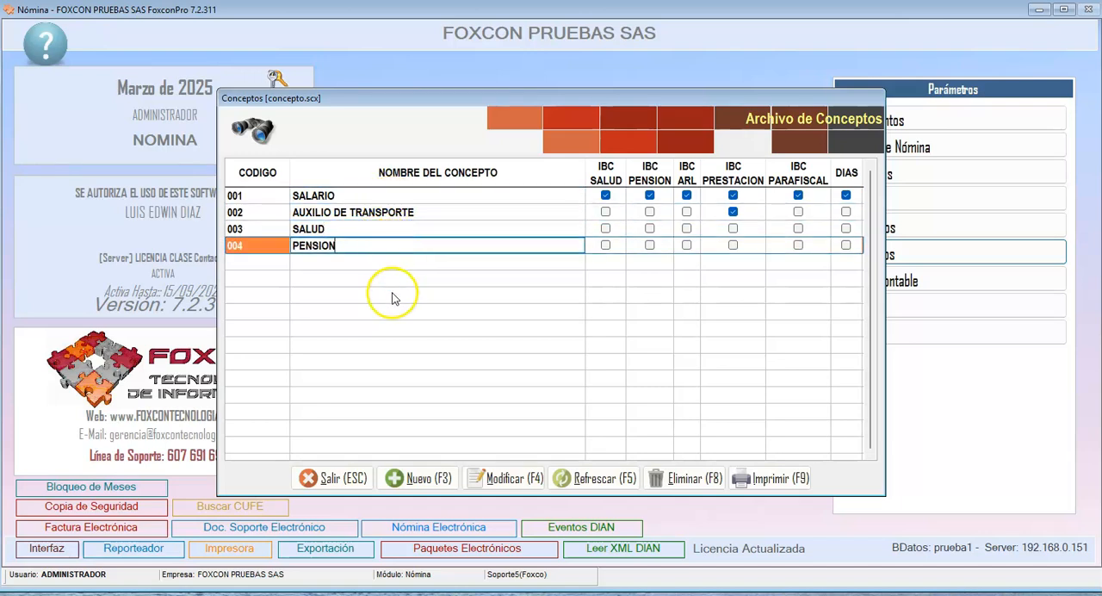
{"action": "left_click", "coordinate": [340, 479]}
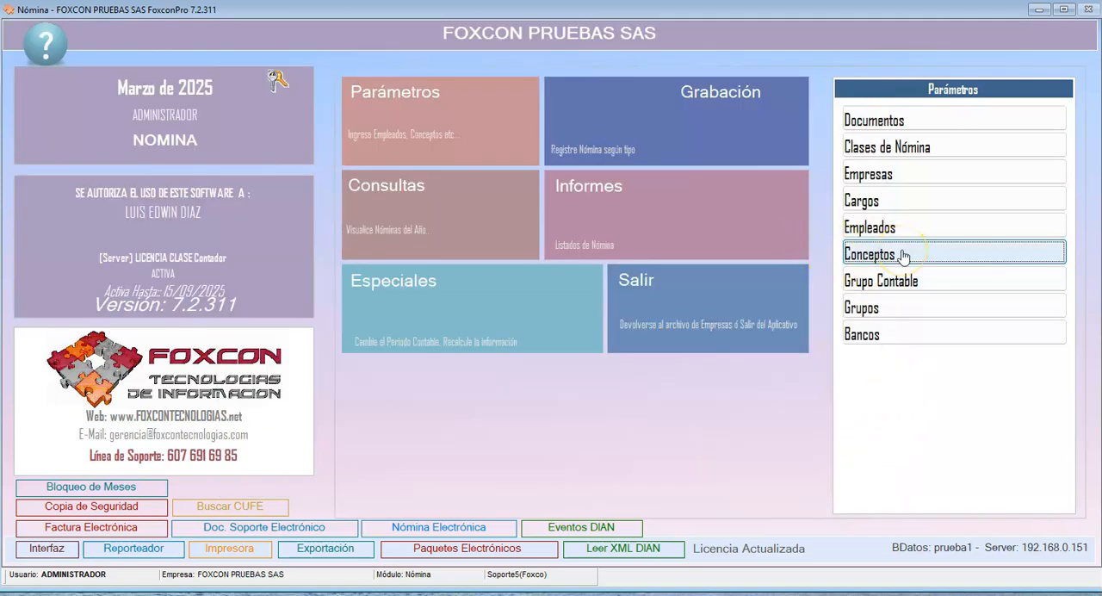
- Start job position 01 named AUX. CONTABLE and associate the concepts SALARIO, AUXILIO DE TRANSPORTE, SALUD and PENSION with it
{"action": "left_click", "coordinate": [860, 203]}
{"action": "left_click", "coordinate": [422, 462]}
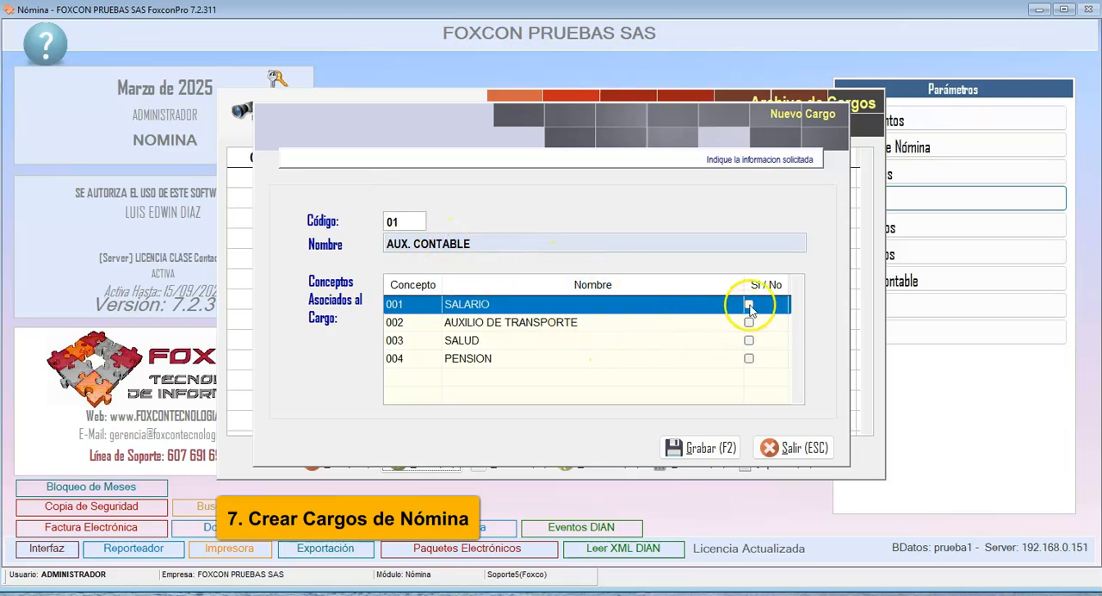
{"action": "left_click", "coordinate": [749, 305]}
{"action": "left_click", "coordinate": [750, 324]}
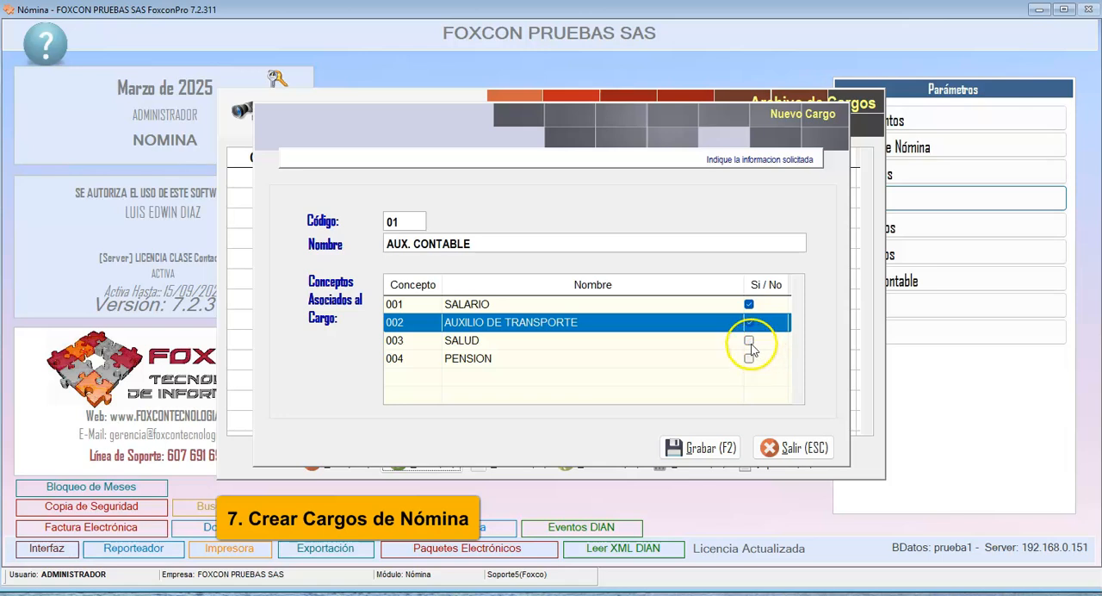
{"action": "left_click", "coordinate": [749, 341]}
{"action": "left_click", "coordinate": [749, 358]}
- Review the four concepts associated with the AUX. CONTABLE position
{"action": "left_click", "coordinate": [683, 304]}
{"action": "left_click", "coordinate": [688, 342]}
{"action": "left_click", "coordinate": [690, 357]}
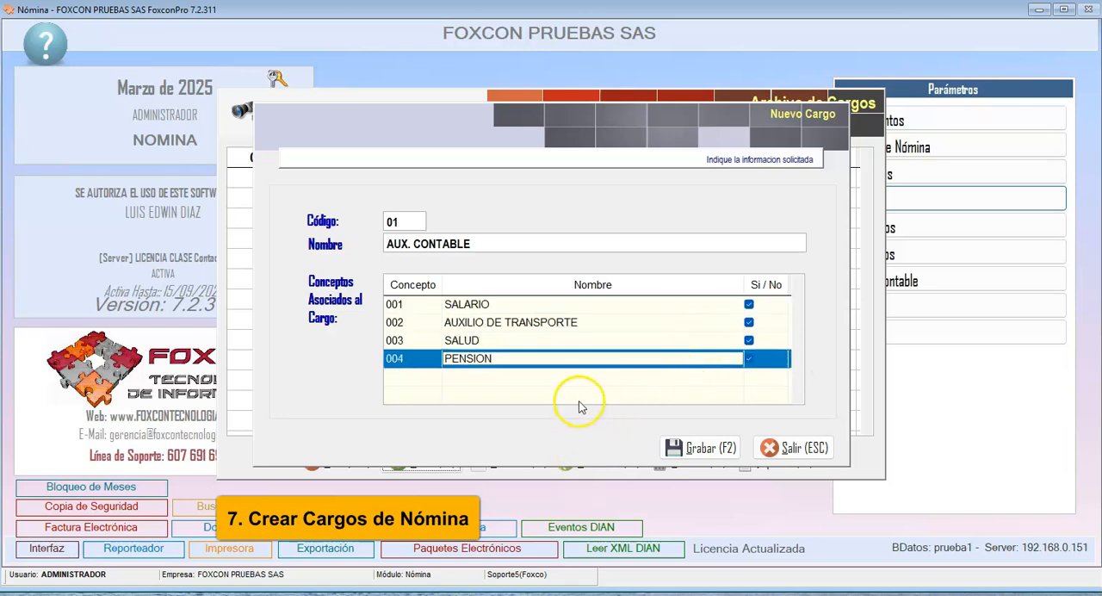
{"action": "left_click", "coordinate": [685, 306]}
{"action": "left_click", "coordinate": [684, 323]}
{"action": "left_click", "coordinate": [683, 341]}
{"action": "left_click", "coordinate": [682, 359]}
{"action": "left_click", "coordinate": [682, 342]}
{"action": "left_click", "coordinate": [680, 323]}
{"action": "left_click", "coordinate": [677, 306]}
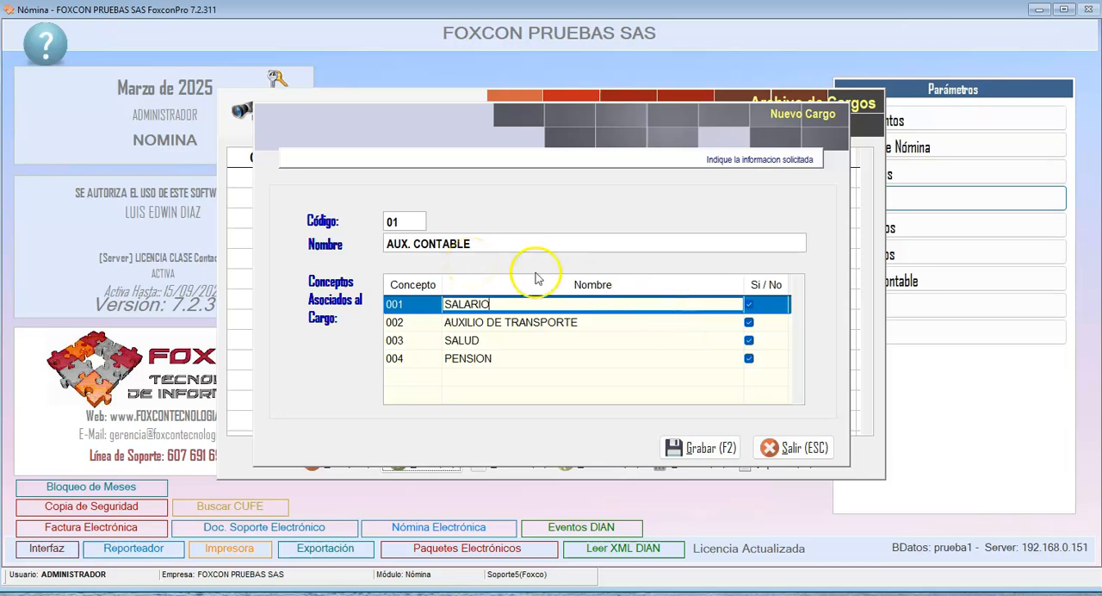
- Save the AUX. CONTABLE position, reopen it for modification and save it again with the same concepts
{"action": "left_click", "coordinate": [672, 447]}
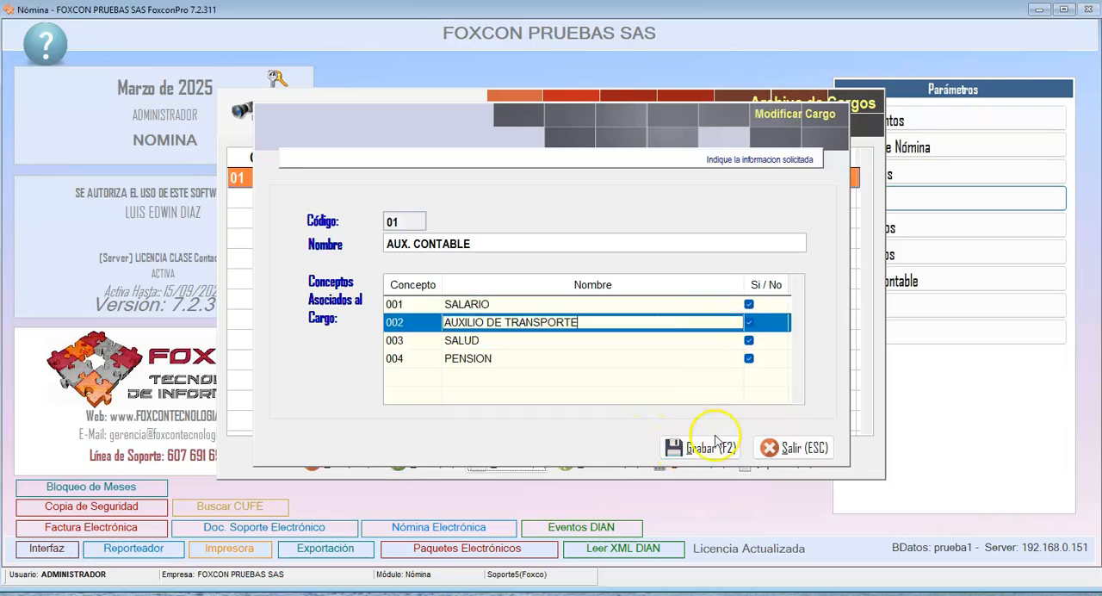
{"action": "left_click", "coordinate": [702, 450]}
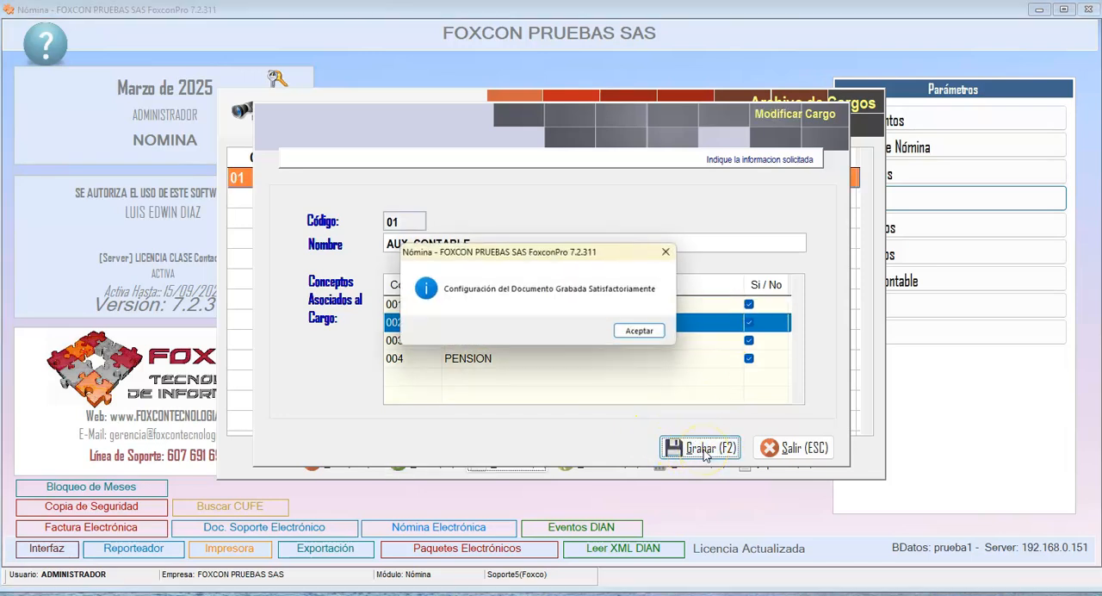
{"action": "left_click", "coordinate": [643, 333]}
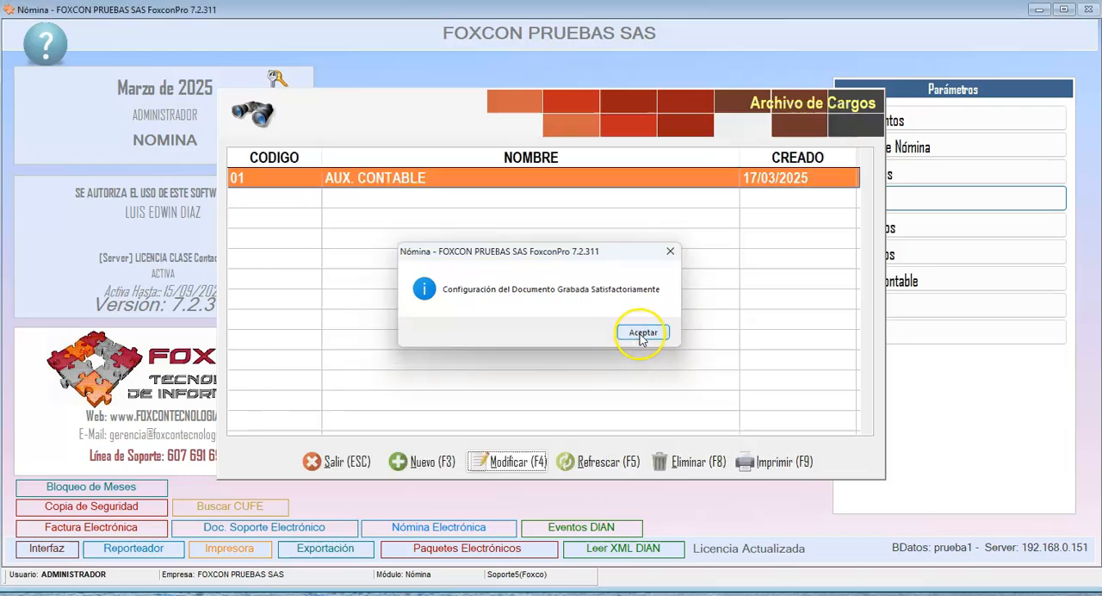
{"action": "left_click", "coordinate": [420, 178]}
{"action": "left_click_drag", "start_coordinate": [440, 176], "coordinate": [297, 153]}
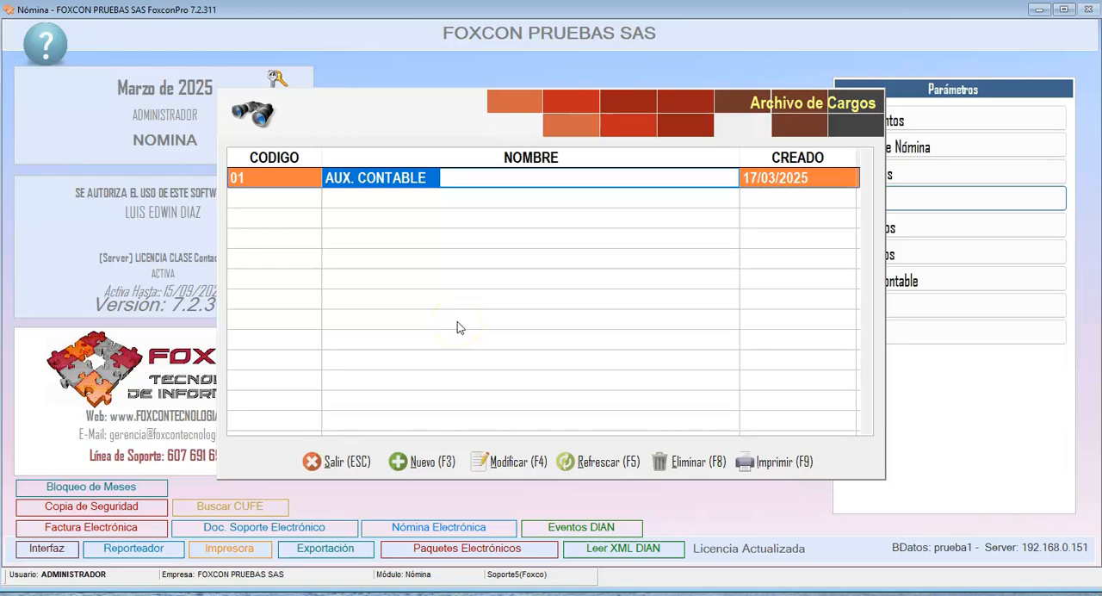
{"action": "left_click", "coordinate": [421, 178]}
{"action": "left_click_drag", "start_coordinate": [441, 179], "coordinate": [276, 189]}
{"action": "left_click", "coordinate": [424, 462]}
{"action": "left_click", "coordinate": [437, 241]}
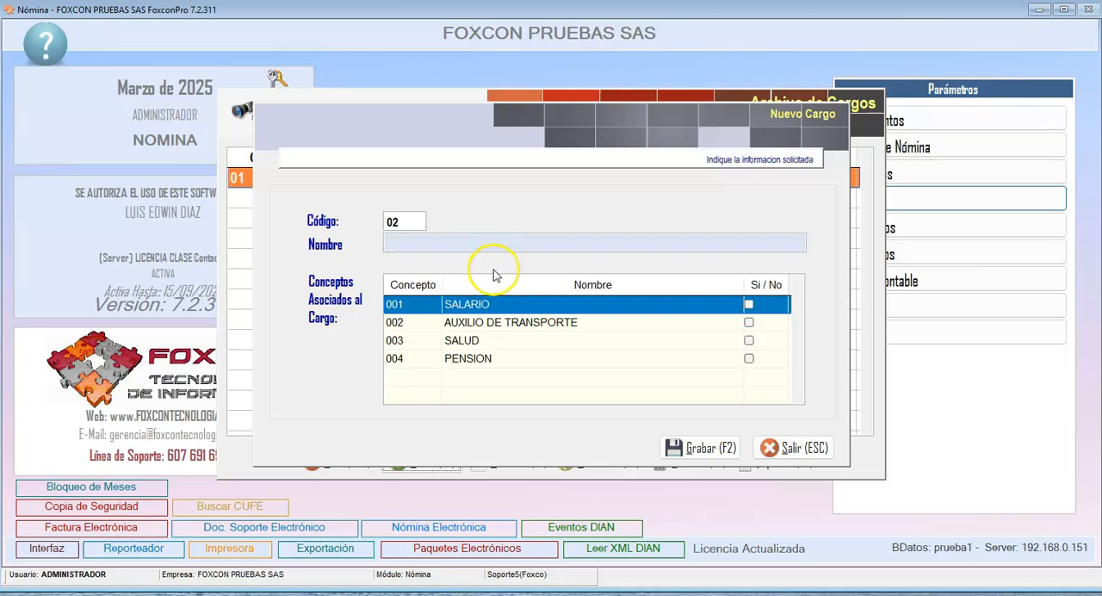
{"action": "left_click", "coordinate": [784, 448]}
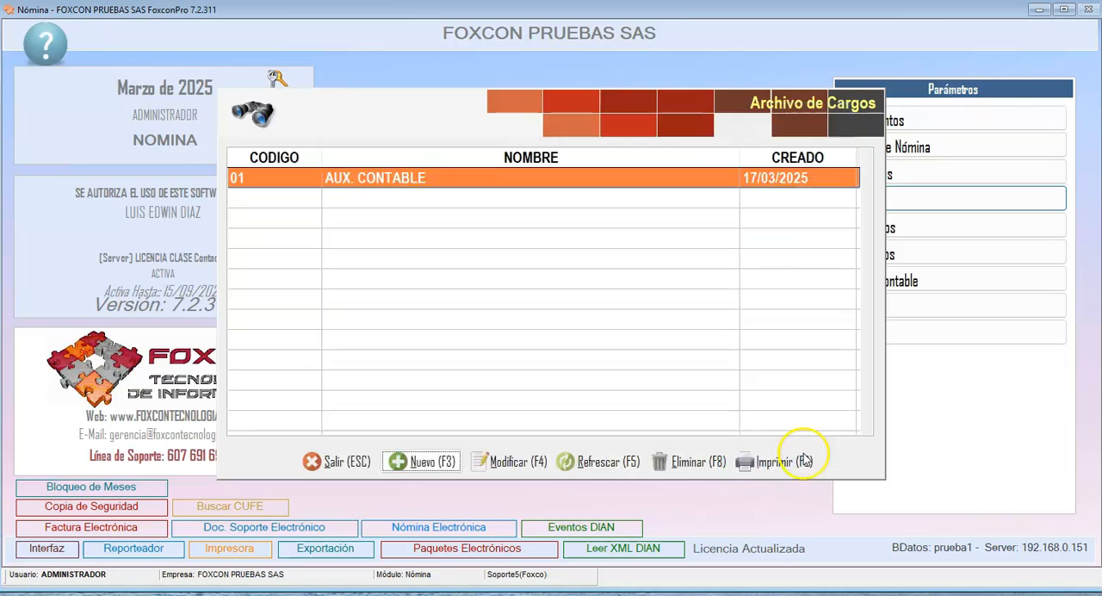
- Close the job positions file, start a new employee in the employee file and enter the employee's ID number
{"action": "left_click", "coordinate": [343, 462]}
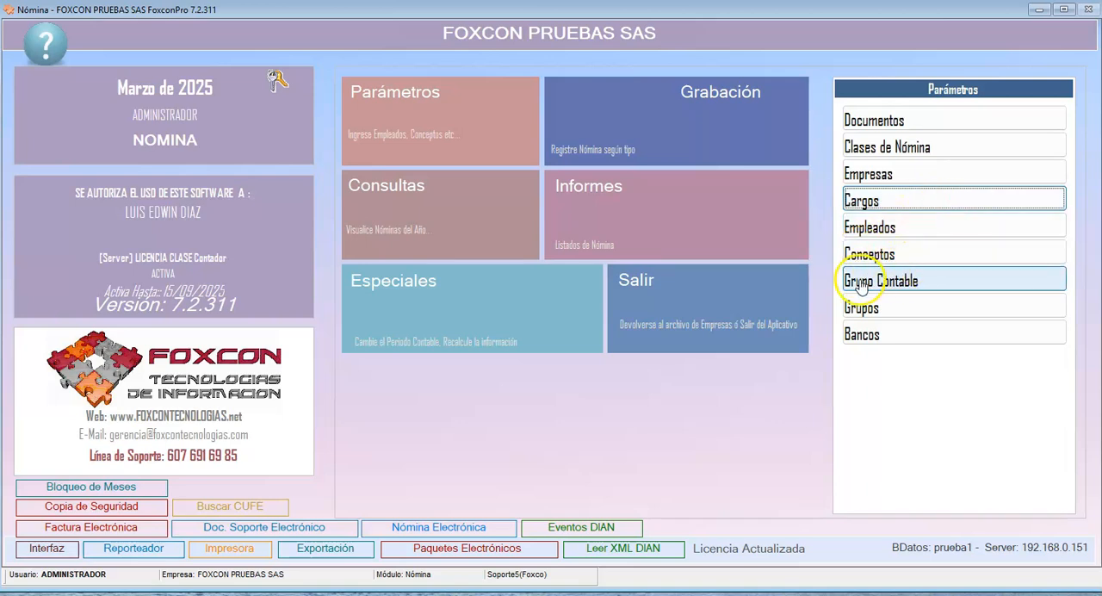
{"action": "left_click", "coordinate": [892, 232]}
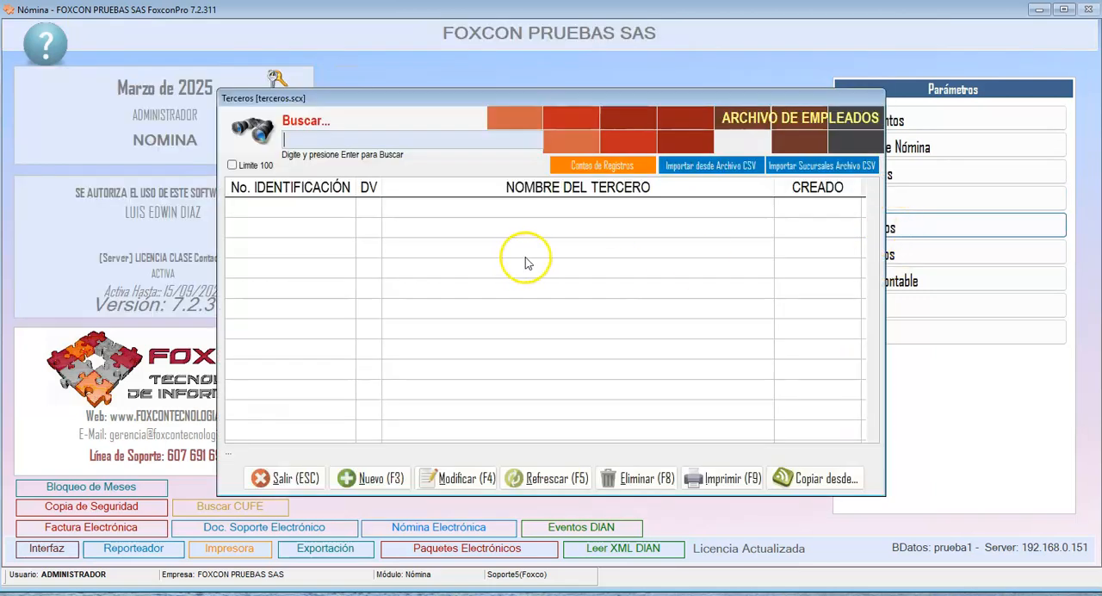
{"action": "left_click", "coordinate": [394, 479]}
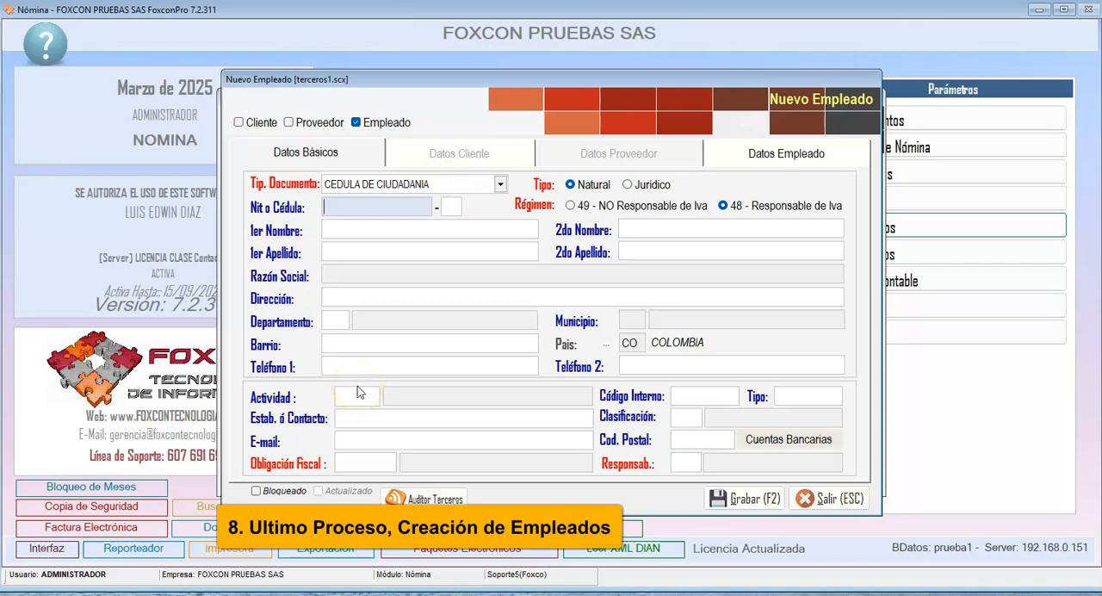
{"action": "type", "text": "9"}
{"action": "key", "text": "Tab"}
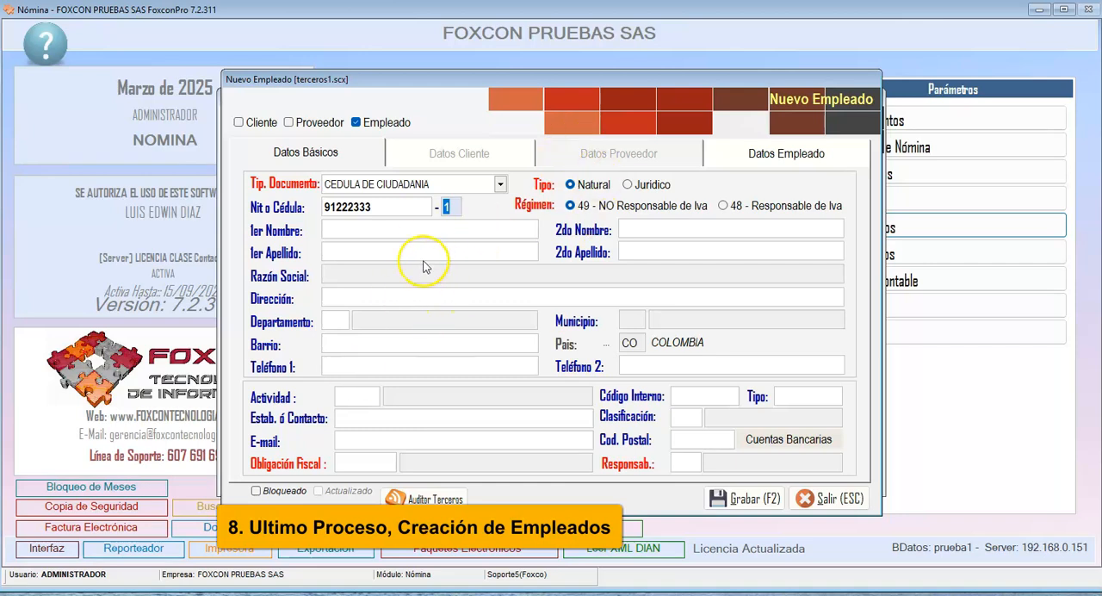
- Enter the employee's first name and first surname, leaving the second name blank
{"action": "left_click", "coordinate": [427, 229]}
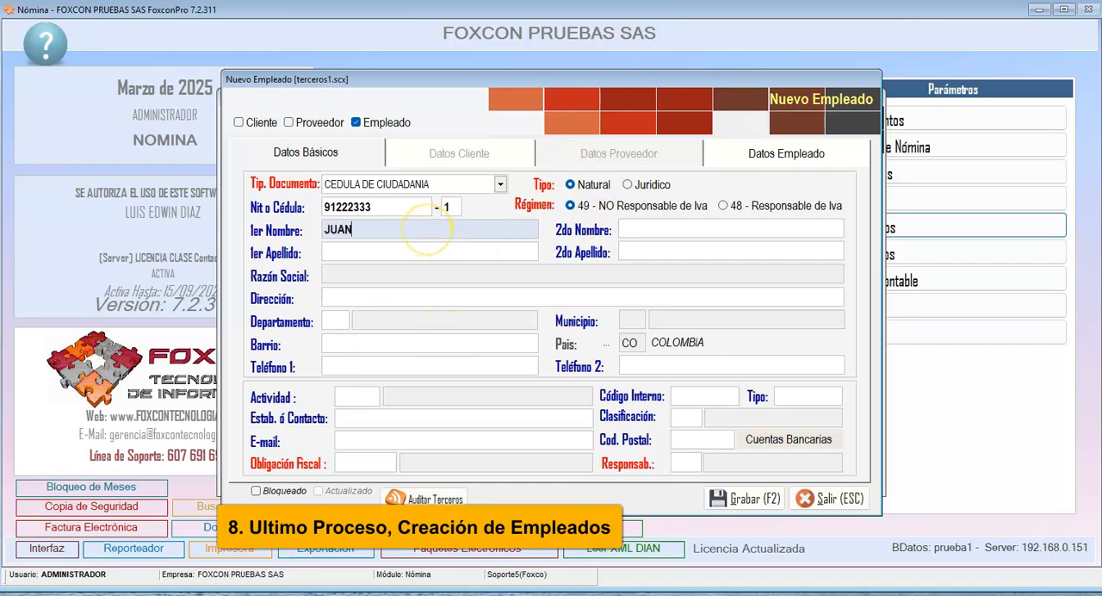
{"action": "type", "text": "JUAN"}
{"action": "key", "text": "Tab"}
{"action": "key", "text": "Tab"}
{"action": "type", "text": "PEREZ"}
{"action": "key", "text": "Tab"}
{"action": "key", "text": "Tab"}
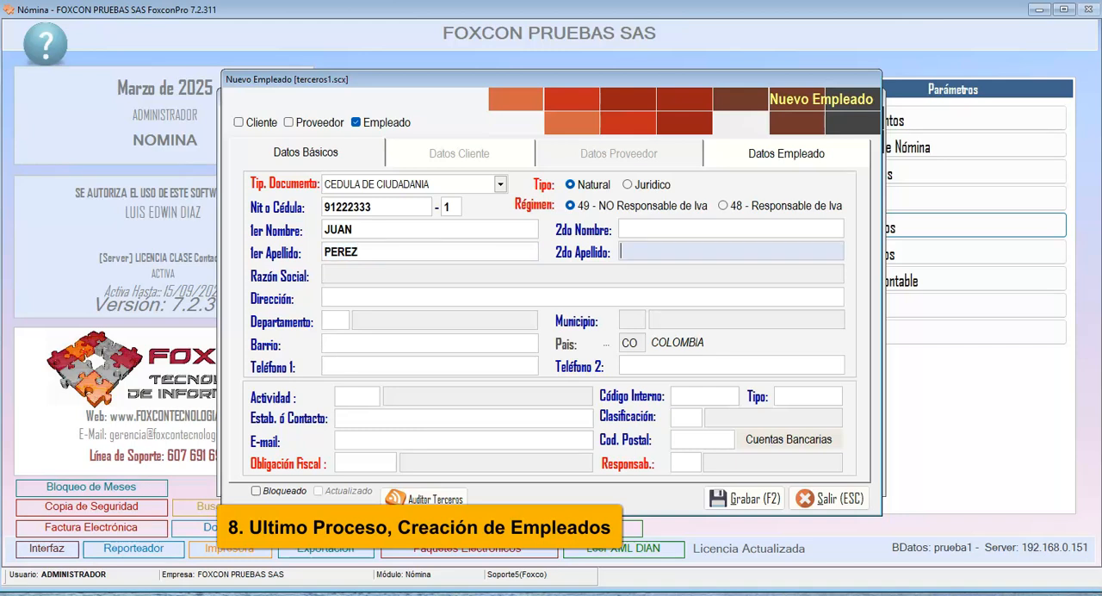
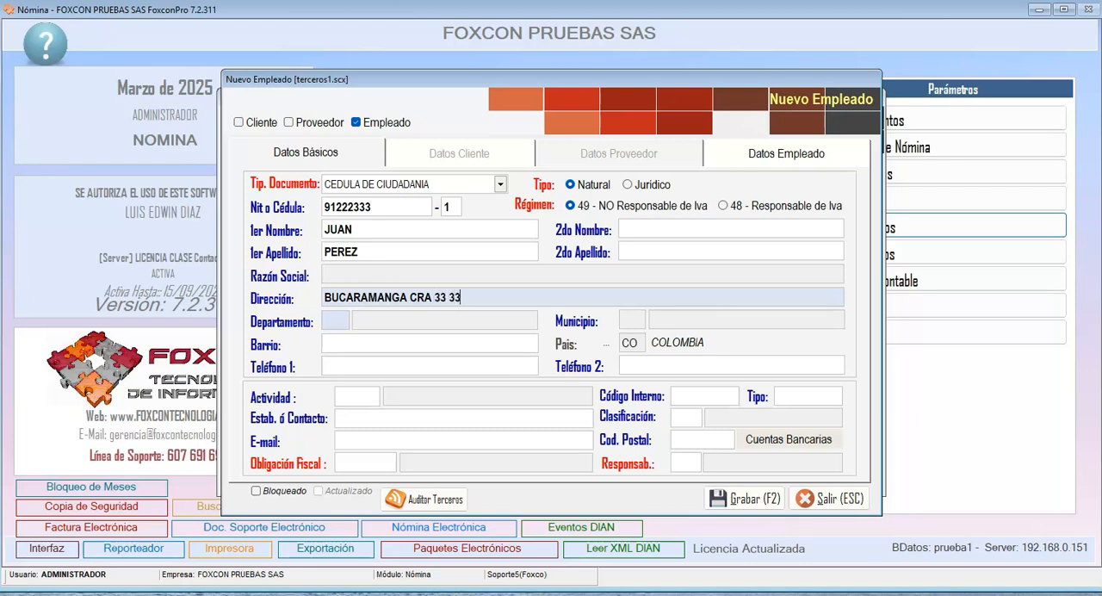
- Enter the employee's street address and set the department to 68 SANTANDER and the municipality to 001 BUCARAMANGA
{"action": "key", "text": "Tab"}
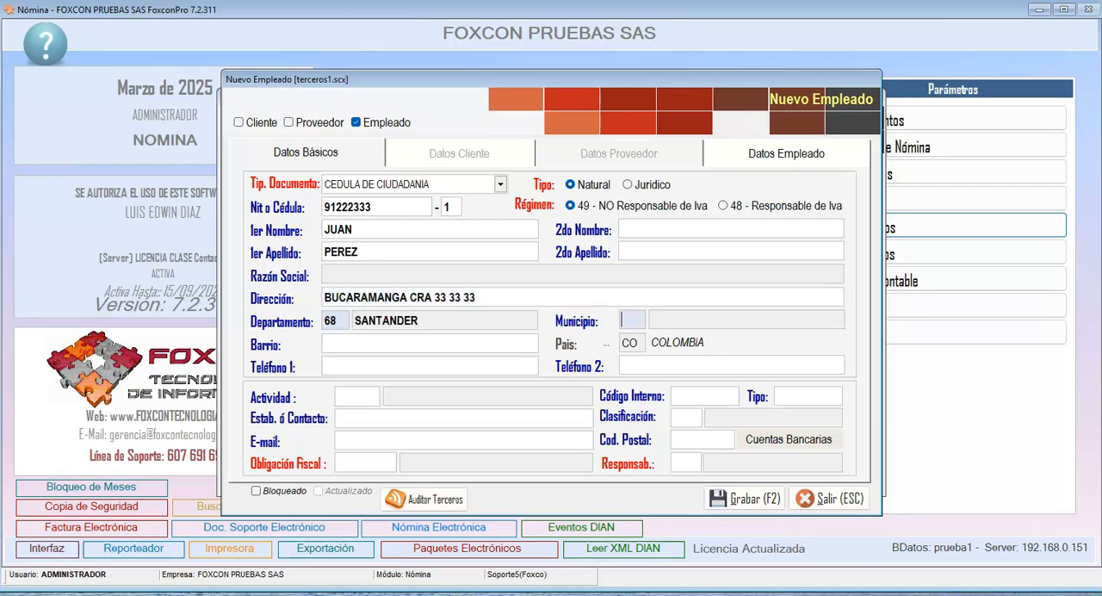
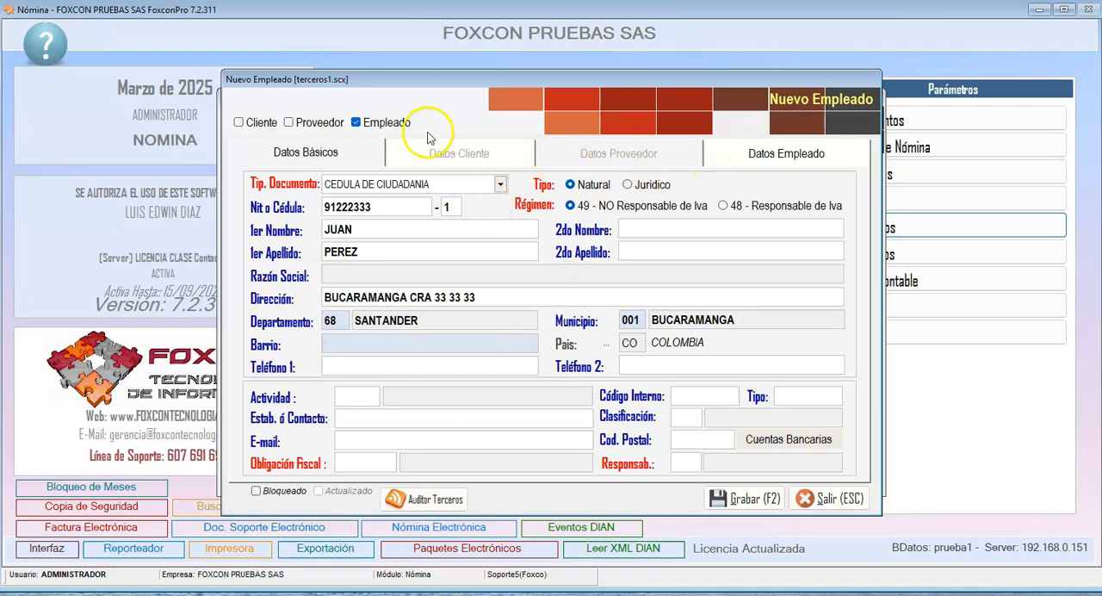
- In the employee data, set the salary to 1,423,500 and the contract start date to 01/01/2025
{"action": "left_click", "coordinate": [777, 155]}
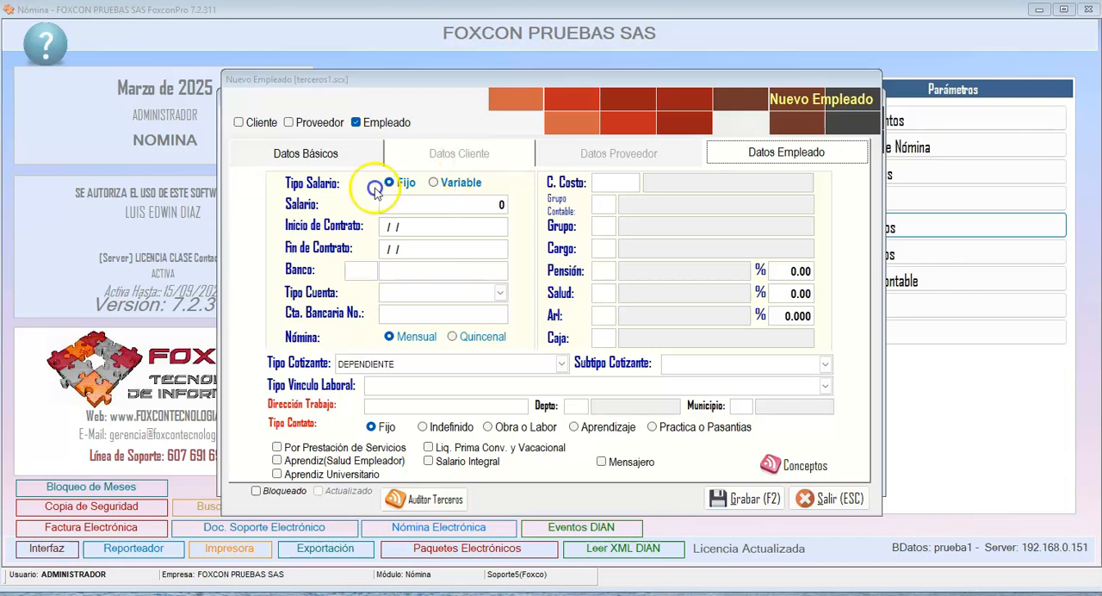
{"action": "left_click", "coordinate": [419, 211]}
{"action": "left_click_drag", "start_coordinate": [419, 211], "coordinate": [548, 213]}
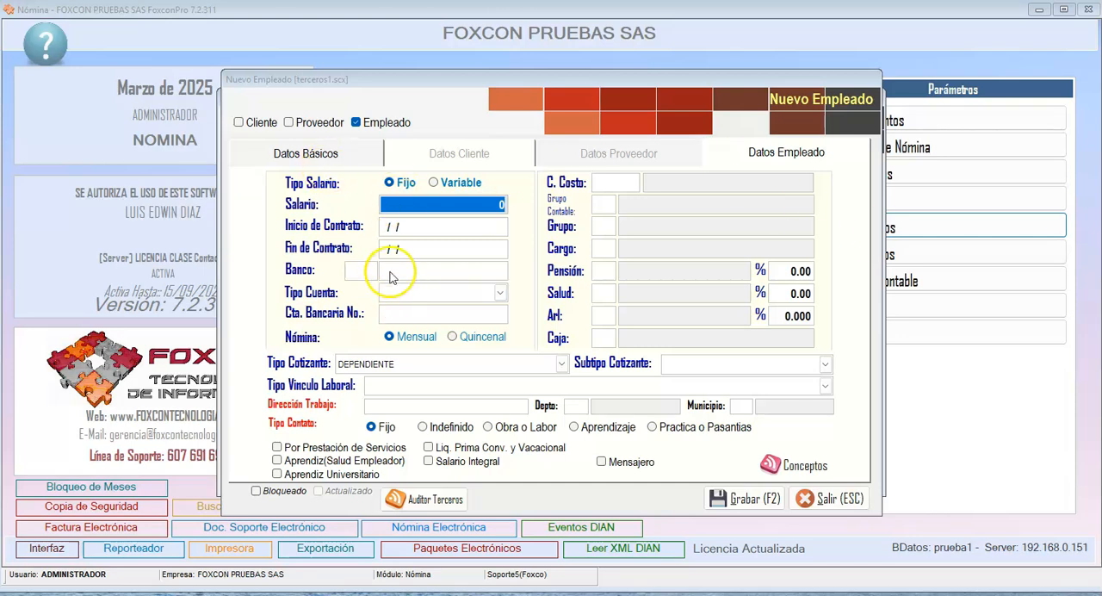
{"action": "left_click", "coordinate": [406, 204]}
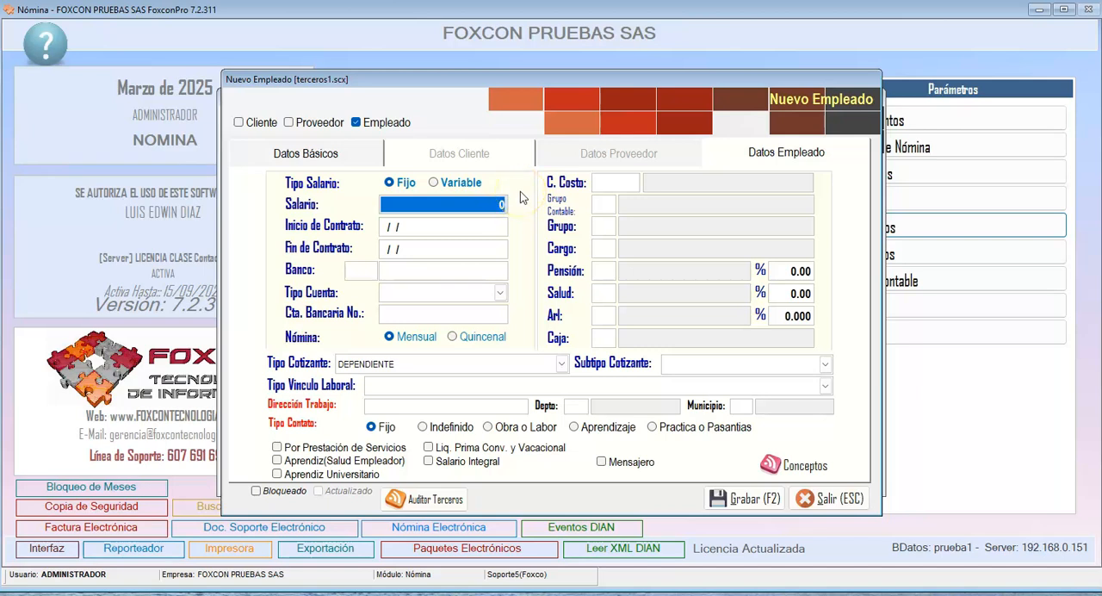
{"action": "type", "text": "1423500"}
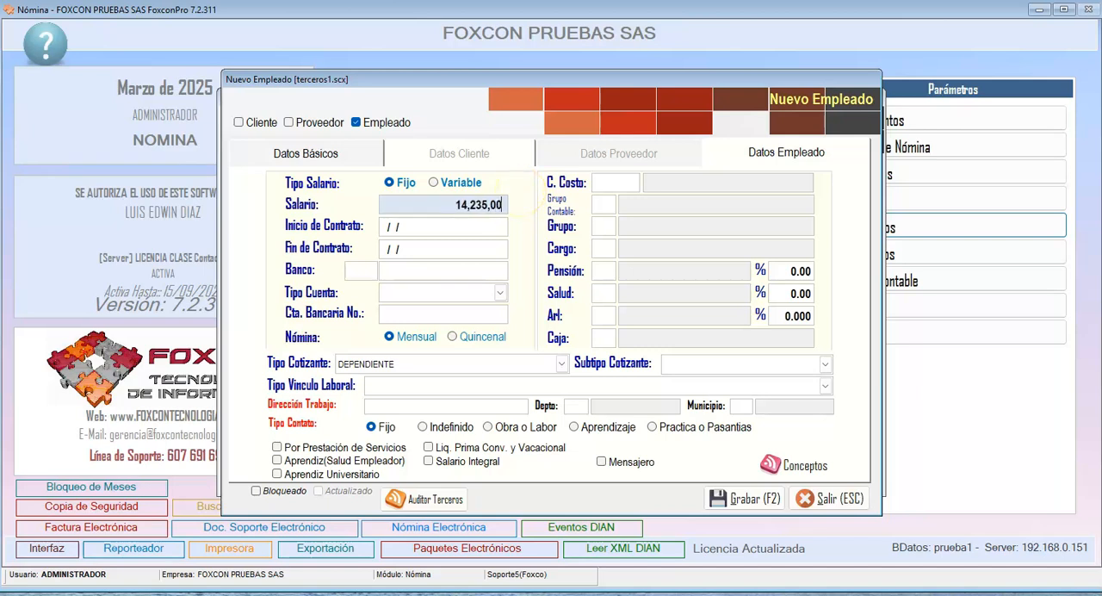
{"action": "key", "text": "Return"}
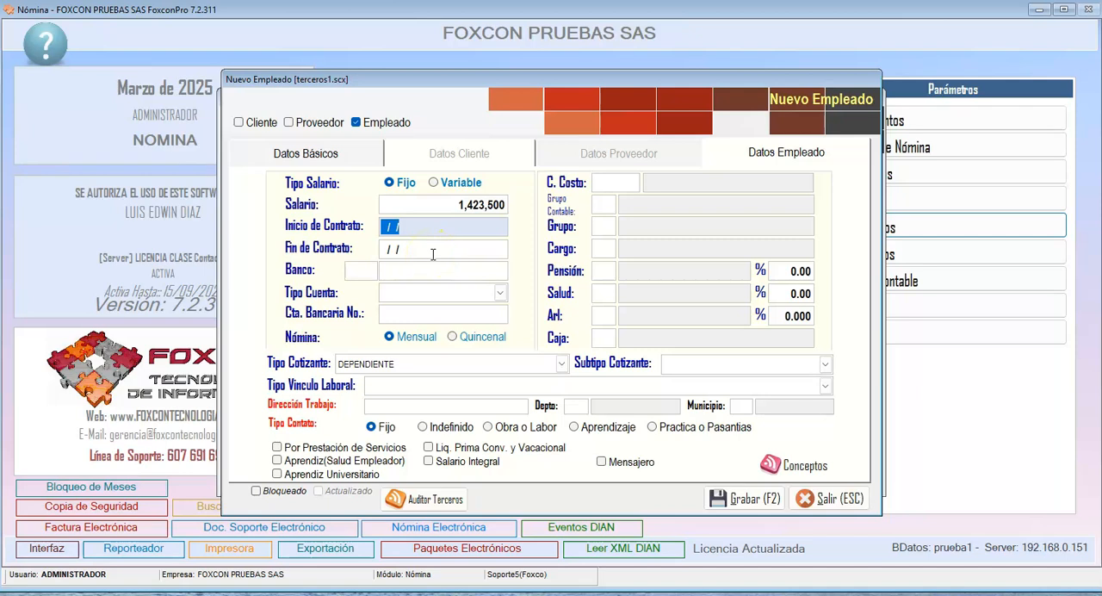
{"action": "type", "text": "01/01/2025"}
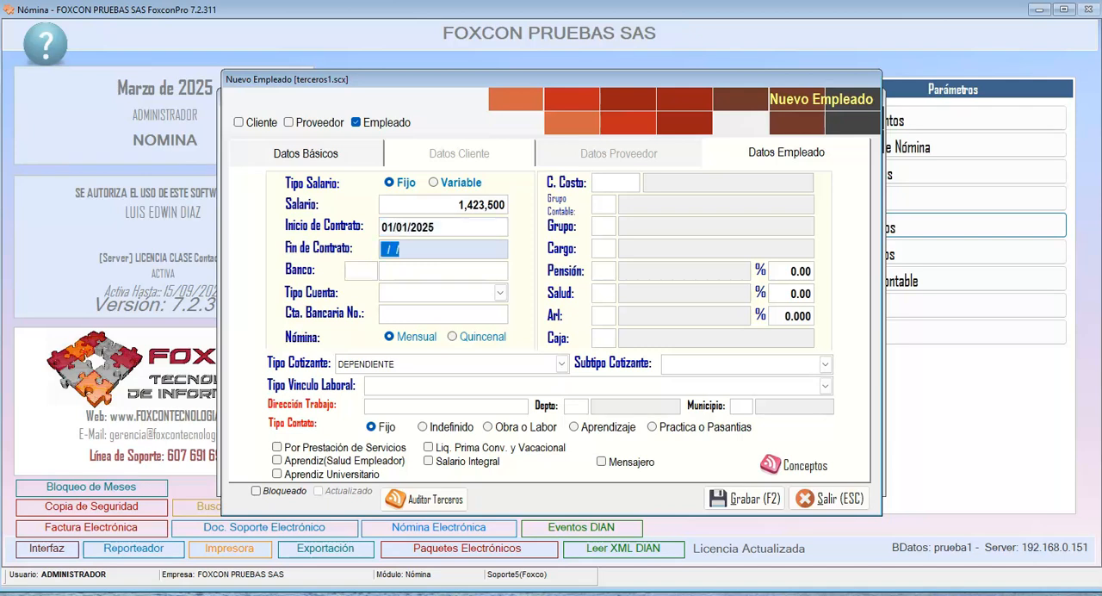
- Set the contract end date to 31/03/2025
{"action": "left_click", "coordinate": [425, 248]}
{"action": "left_click_drag", "start_coordinate": [425, 248], "coordinate": [365, 243]}
{"action": "left_click", "coordinate": [427, 247]}
{"action": "left_click_drag", "start_coordinate": [427, 247], "coordinate": [342, 243]}
{"action": "left_click_drag", "start_coordinate": [423, 248], "coordinate": [308, 247]}
{"action": "type", "text": "31/03/2025"}
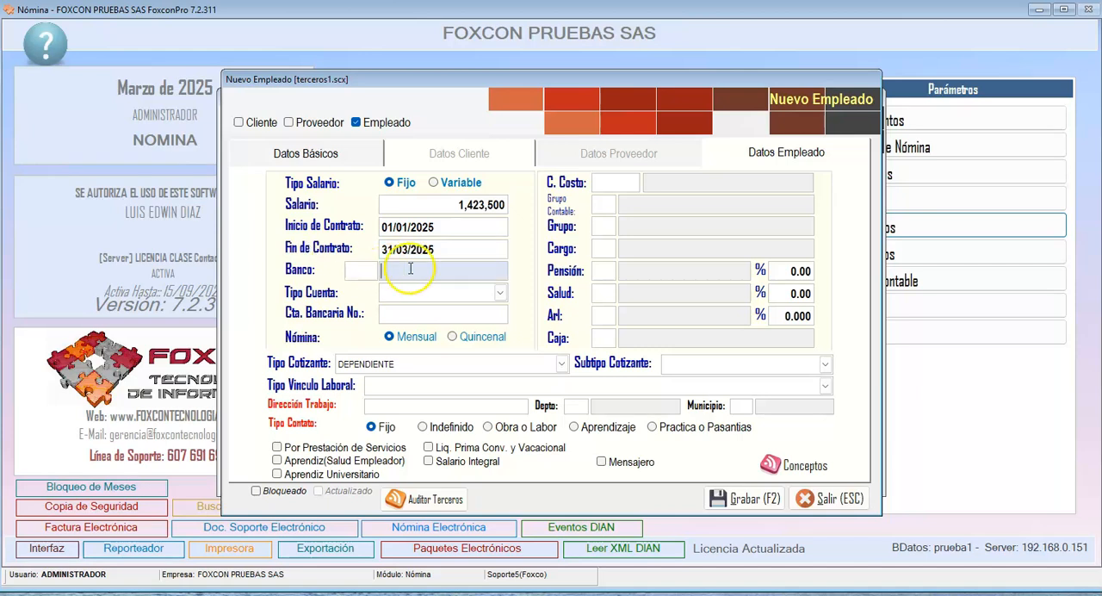
- Clear the contract end date for the employee
{"action": "left_click", "coordinate": [455, 247]}
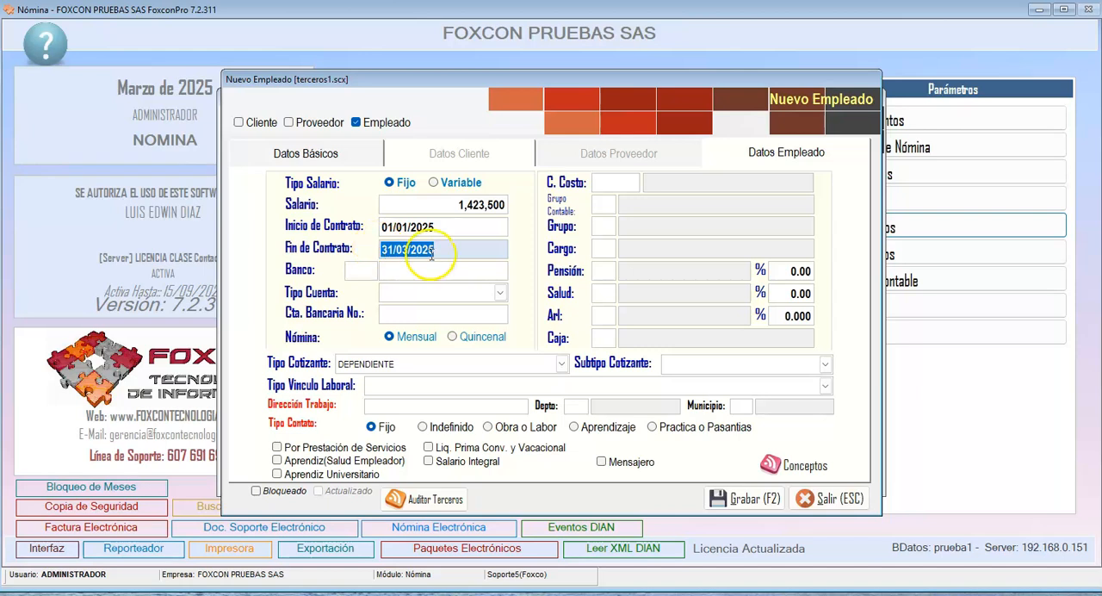
{"action": "key", "text": "Delete"}
{"action": "left_click", "coordinate": [404, 273]}
{"action": "left_click", "coordinate": [413, 247]}
{"action": "left_click_drag", "start_coordinate": [435, 250], "coordinate": [323, 253]}
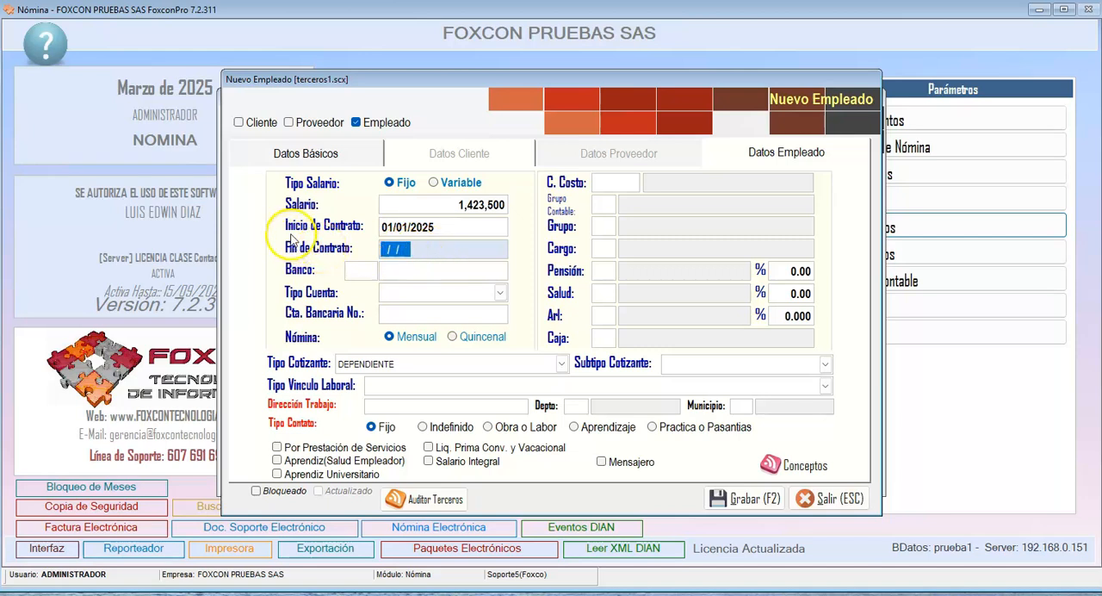
{"action": "left_click_drag", "start_coordinate": [437, 251], "coordinate": [338, 246]}
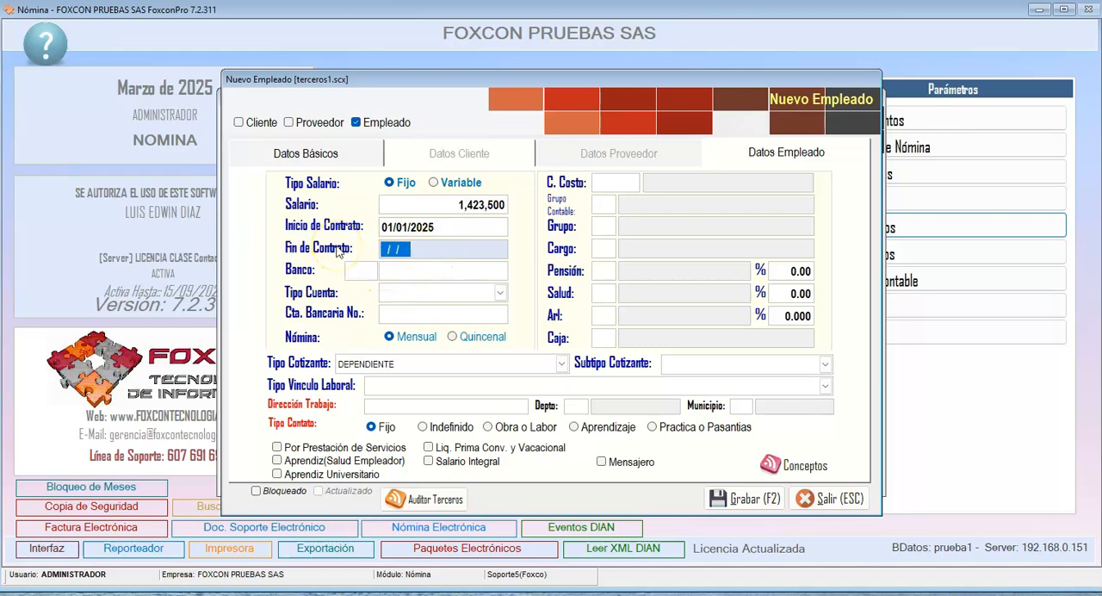
- Set the employee's bank to 1052 BANCO AV VILLAS
{"action": "left_click", "coordinate": [370, 272]}
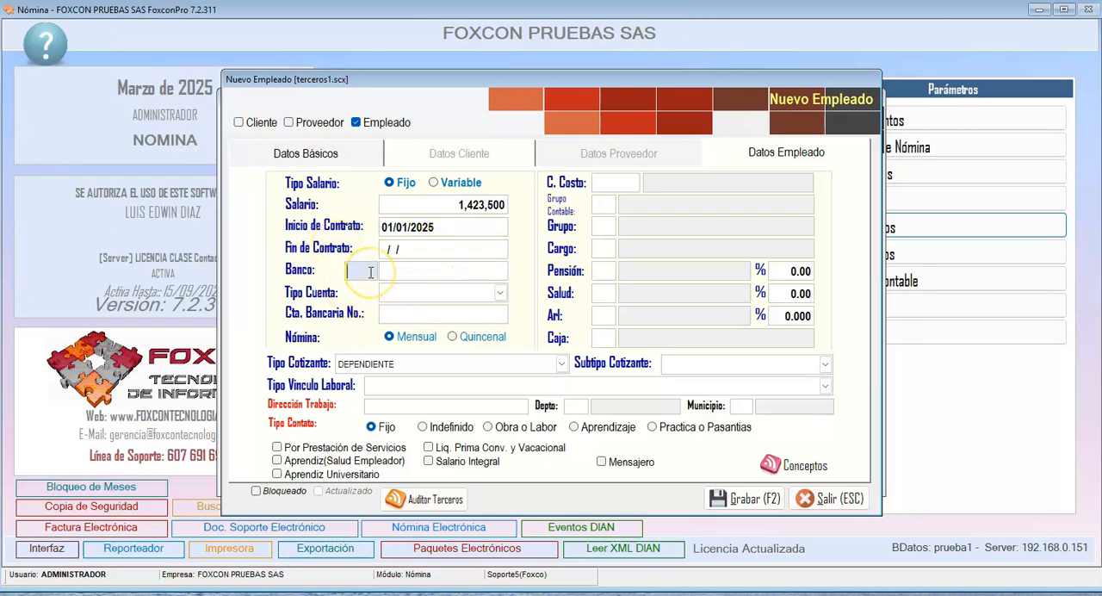
{"action": "key", "text": "Return"}
{"action": "key", "text": "Down"}
{"action": "key", "text": "Up"}
{"action": "key", "text": "Down"}
{"action": "key", "text": "Down"}
{"action": "key", "text": "Return"}
{"action": "key", "text": "Return"}
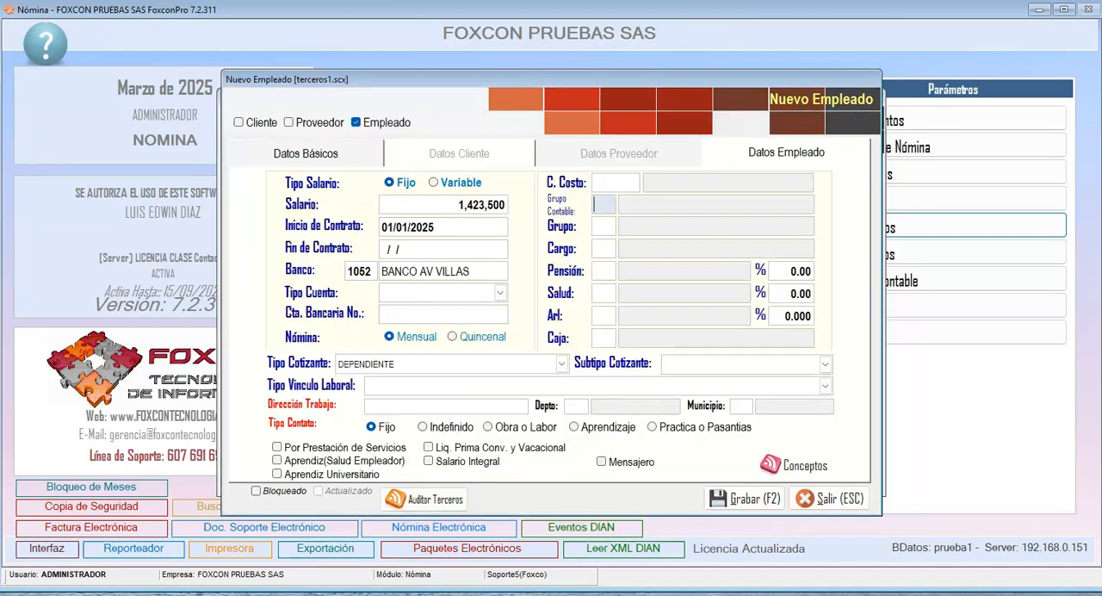
- Leave the account type and account number blank and set the payroll frequency to Quincenal
{"action": "left_click", "coordinate": [499, 293]}
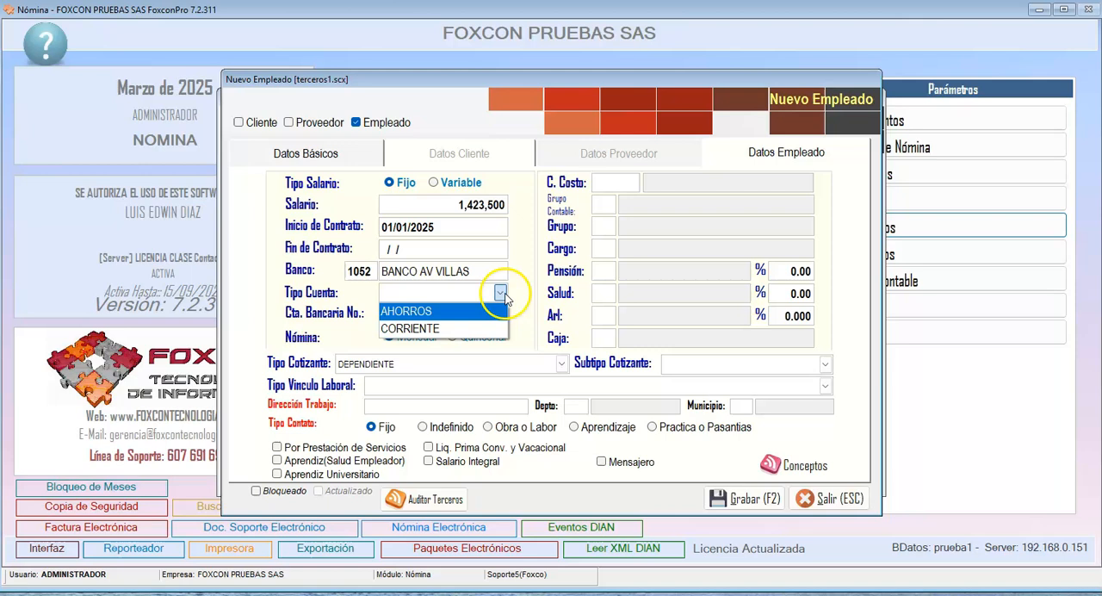
{"action": "left_click", "coordinate": [447, 310]}
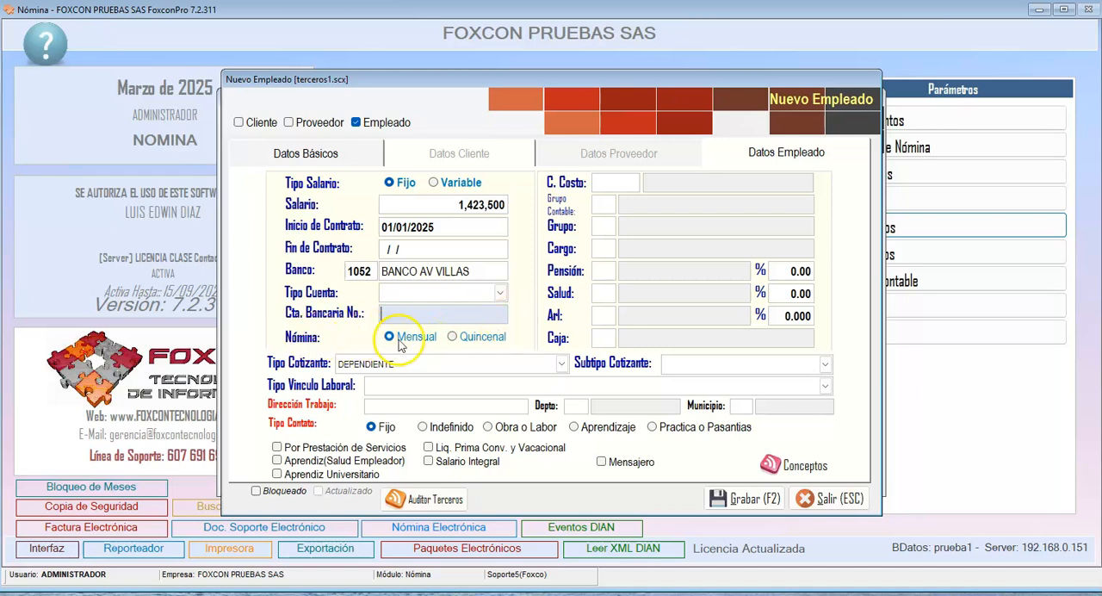
{"action": "left_click", "coordinate": [481, 341]}
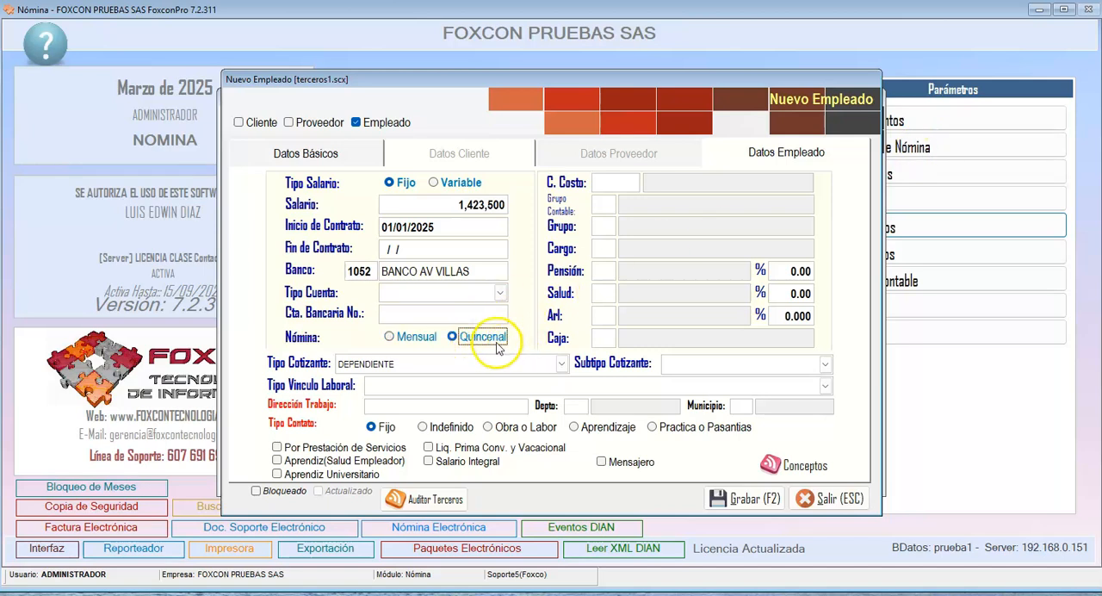
- Keep the contributor type as DEPENDIENTE and set the contributor subtype to NO APLICA
{"action": "left_click", "coordinate": [549, 364]}
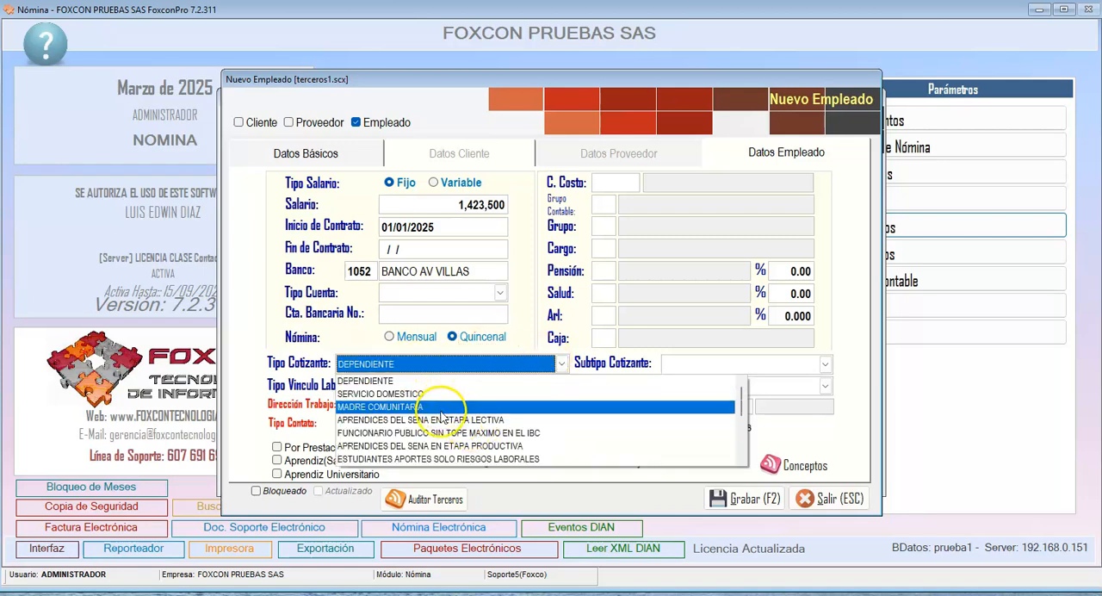
{"action": "mouse_move", "coordinate": [739, 398]}
{"action": "left_mouse_down"}
{"action": "mouse_move", "coordinate": [740, 445]}
{"action": "mouse_move", "coordinate": [738, 384]}
{"action": "left_mouse_up"}
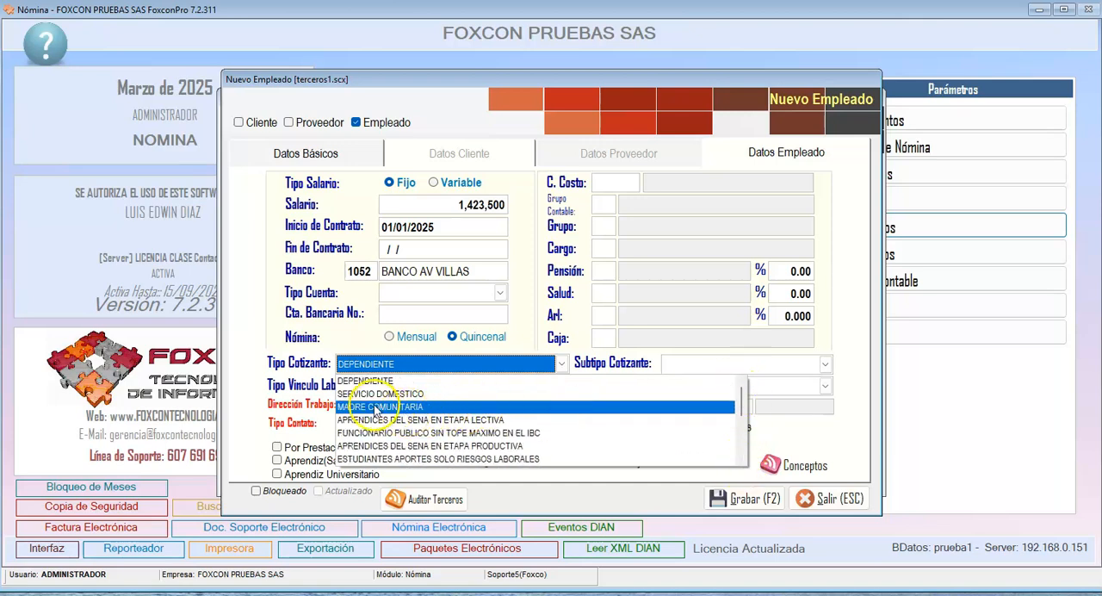
{"action": "left_click", "coordinate": [364, 381]}
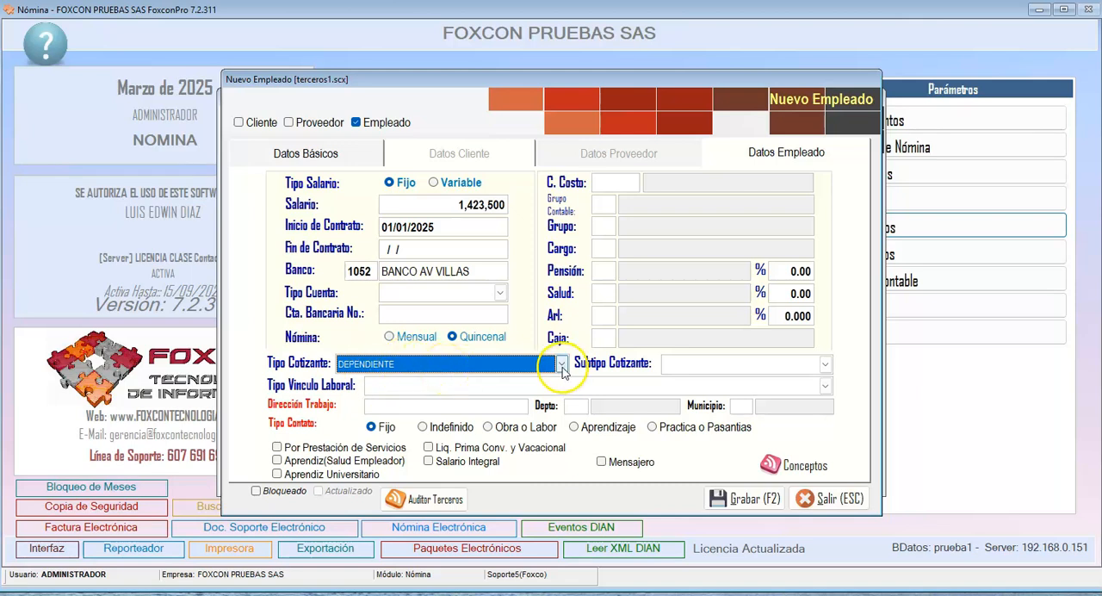
{"action": "left_click", "coordinate": [690, 373]}
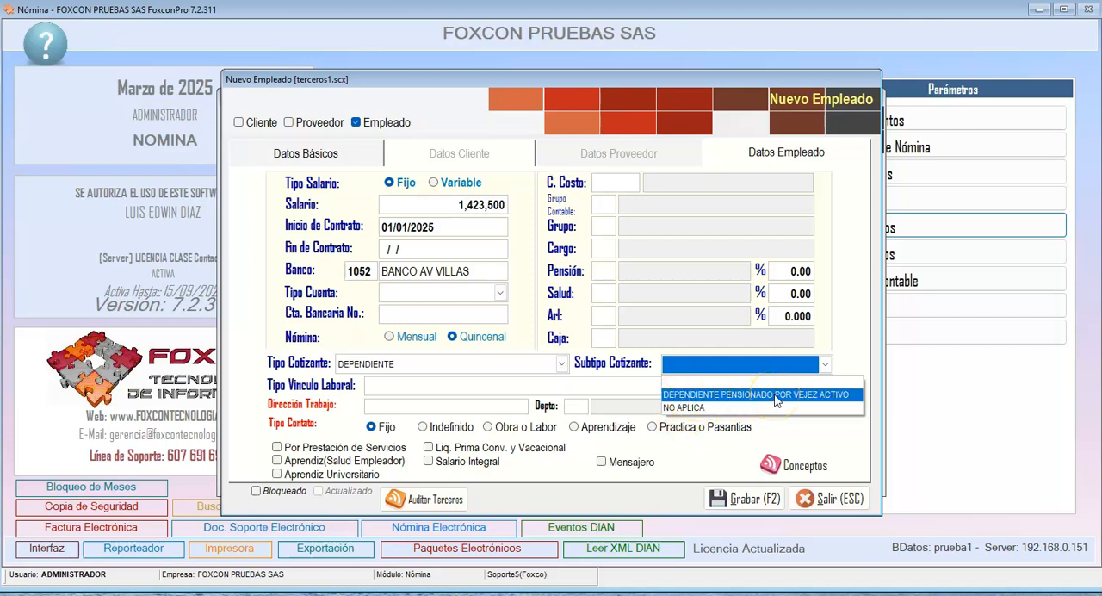
{"action": "left_click", "coordinate": [685, 408]}
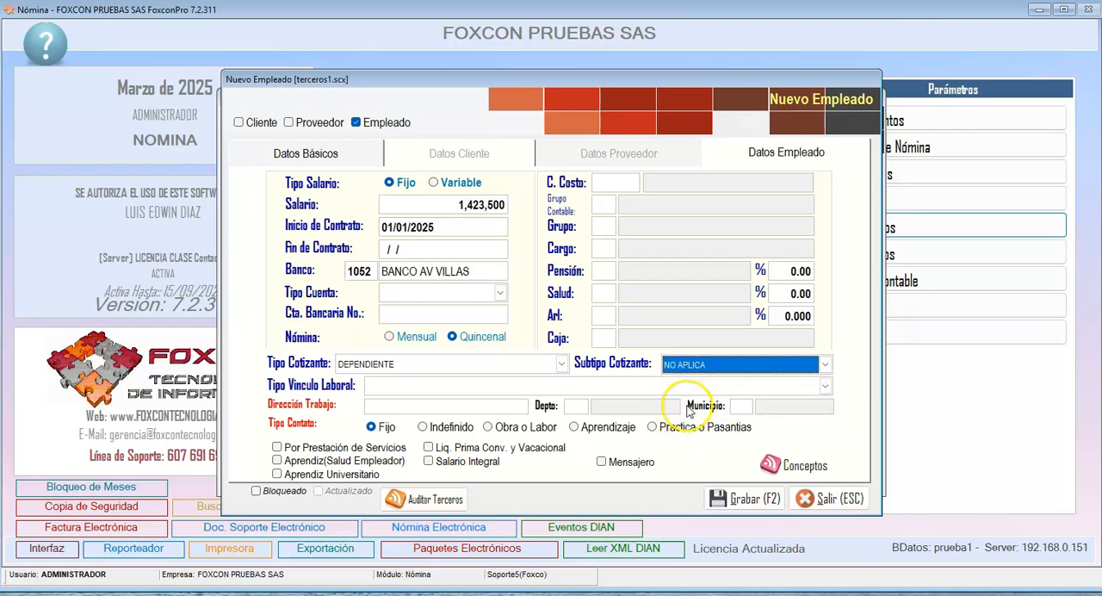
- Set the employment relationship type to CONTRATO LABORAL
{"action": "left_click", "coordinate": [430, 388]}
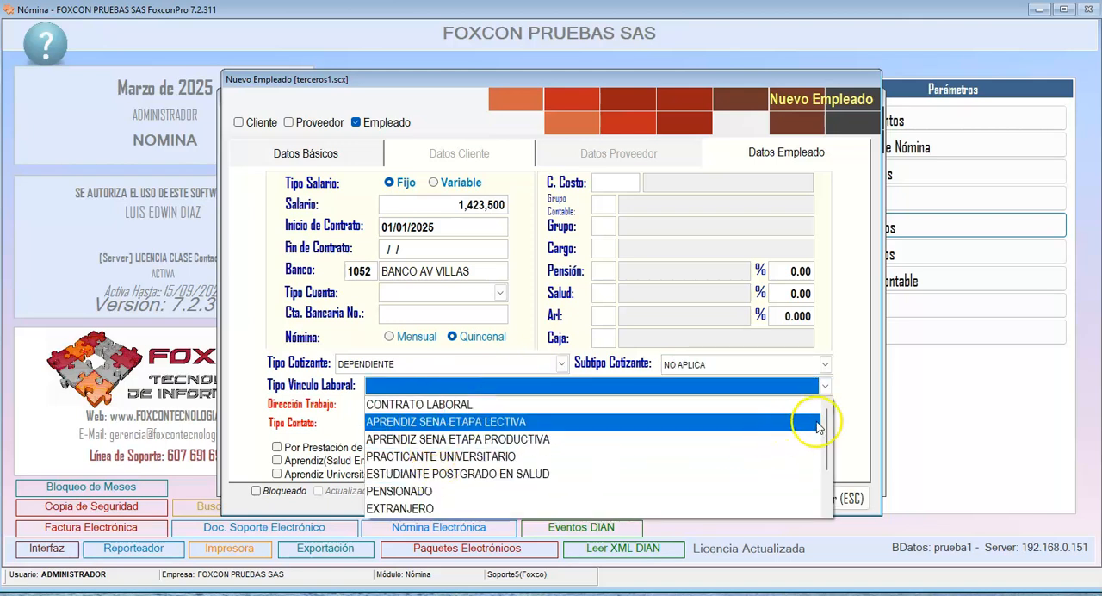
{"action": "mouse_move", "coordinate": [827, 420]}
{"action": "left_mouse_down"}
{"action": "mouse_move", "coordinate": [833, 457]}
{"action": "mouse_move", "coordinate": [830, 419]}
{"action": "left_mouse_up"}
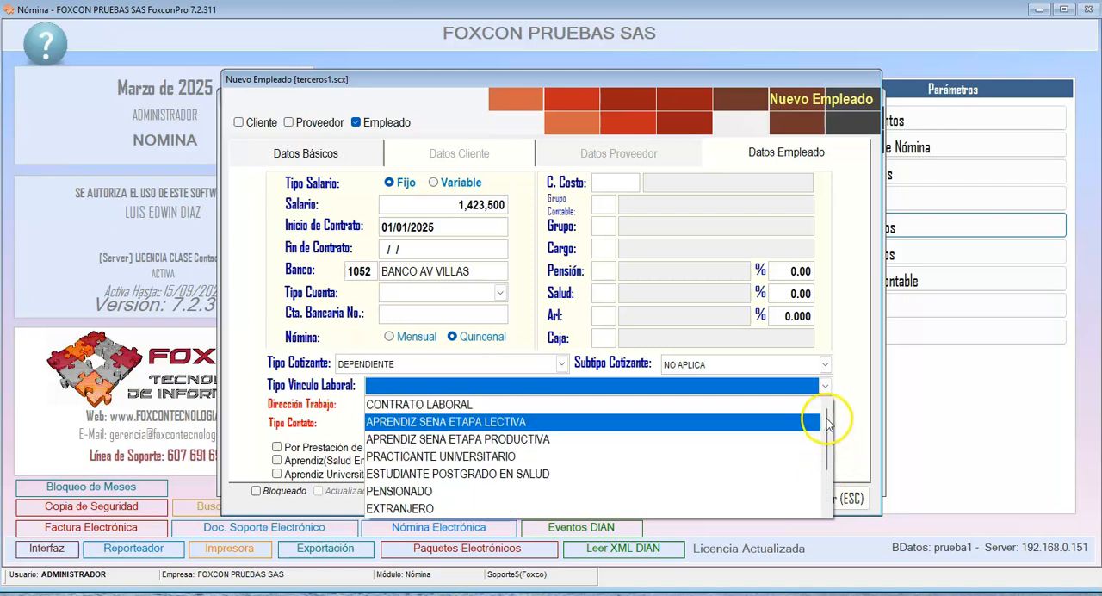
{"action": "left_click", "coordinate": [450, 491]}
{"action": "left_click", "coordinate": [431, 388]}
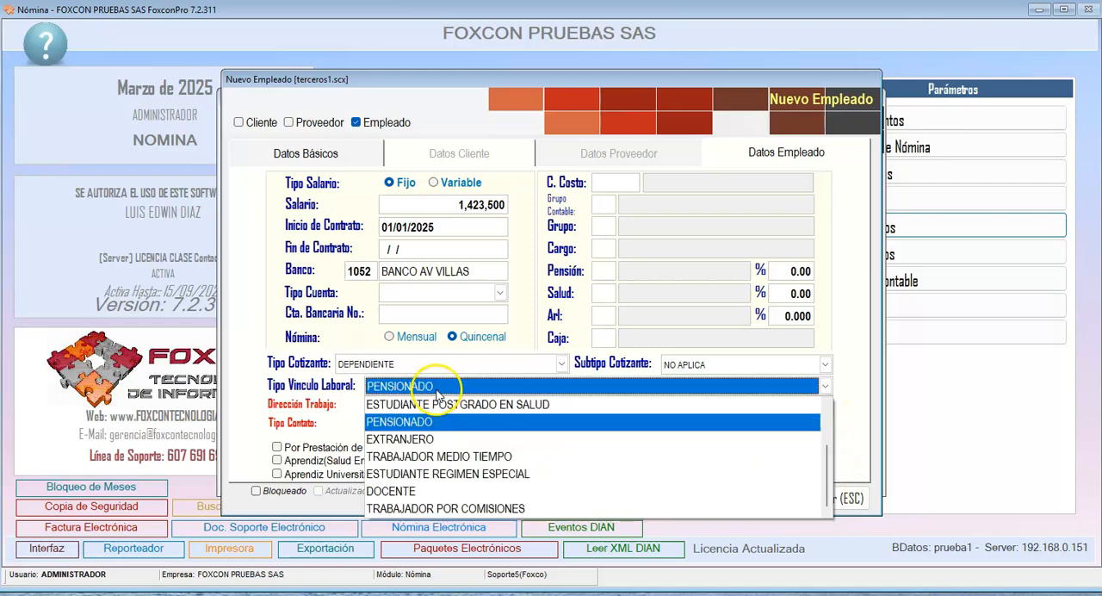
{"action": "left_click_drag", "start_coordinate": [824, 463], "coordinate": [826, 410]}
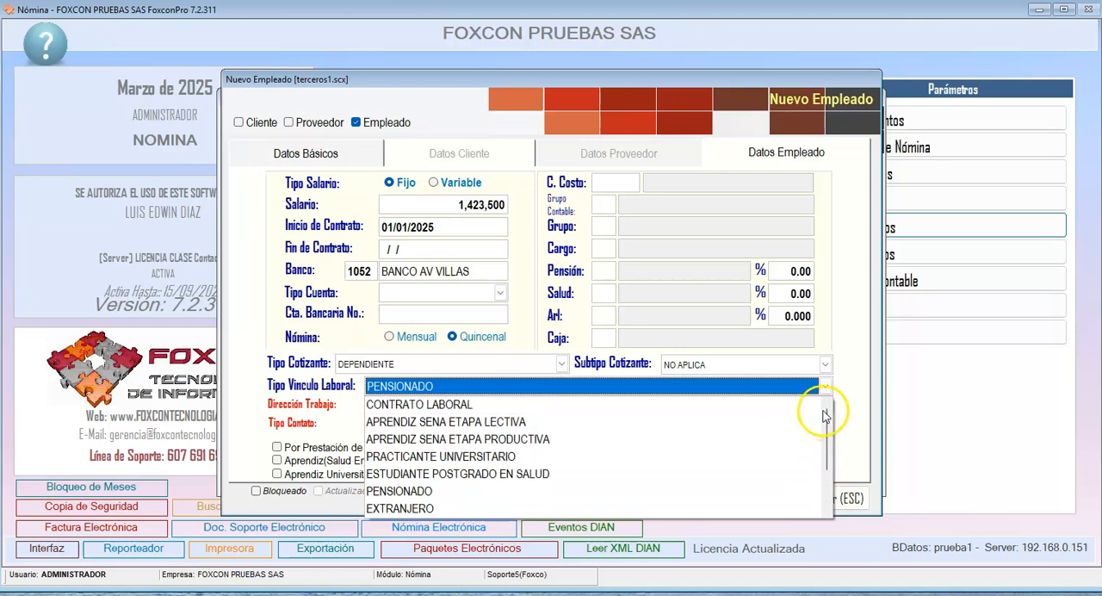
{"action": "left_click", "coordinate": [506, 405]}
- Enter the work address and set its department to 68 SANTANDER and its municipality to 001 BUCARAMANGA
{"action": "left_click", "coordinate": [400, 409]}
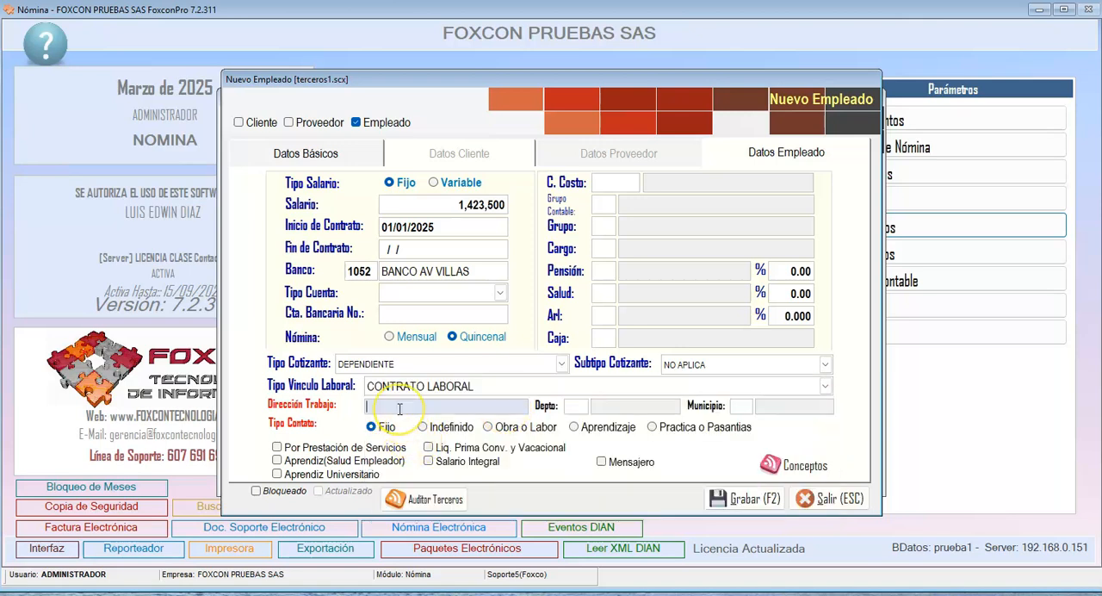
{"action": "type", "text": "CA"}
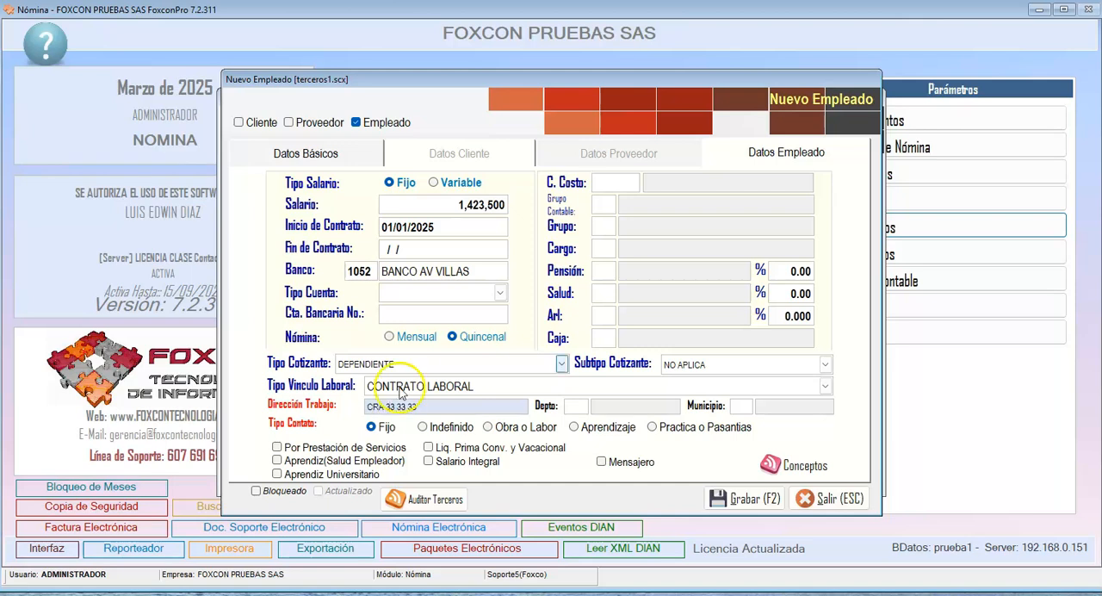
{"action": "left_click", "coordinate": [574, 405]}
{"action": "type", "text": "68"}
{"action": "type", "text": "1"}
{"action": "key", "text": "Return"}
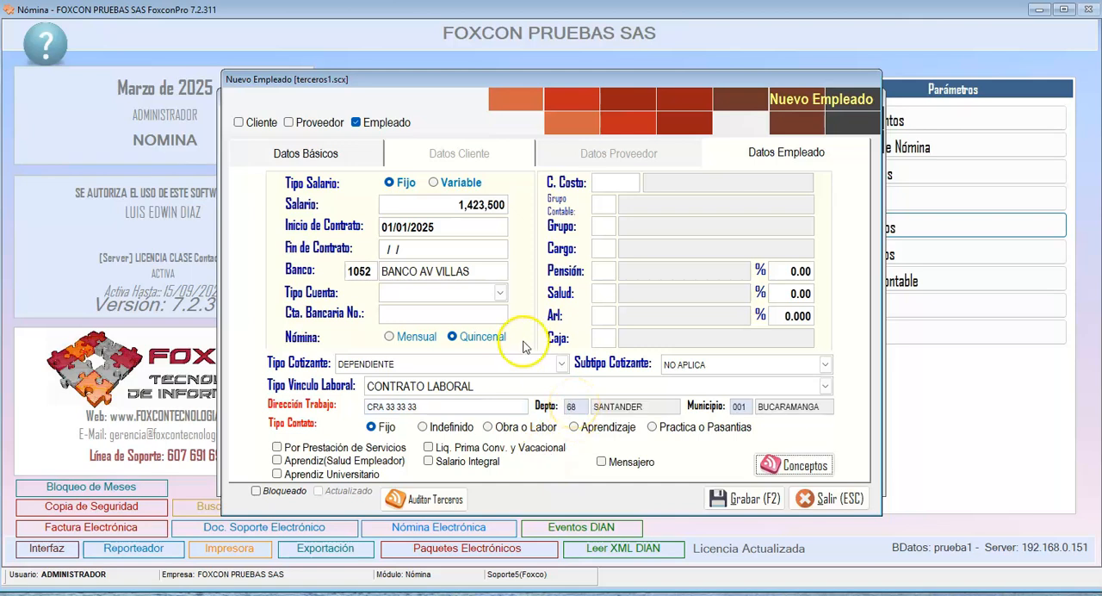
- Set the employee's cost center to 0001 BUCARAMANGA
{"action": "left_click", "coordinate": [603, 183]}
{"action": "key", "text": "Return"}
{"action": "key", "text": "Down"}
{"action": "key", "text": "Up"}
{"action": "key", "text": "Return"}
{"action": "key", "text": "Return"}
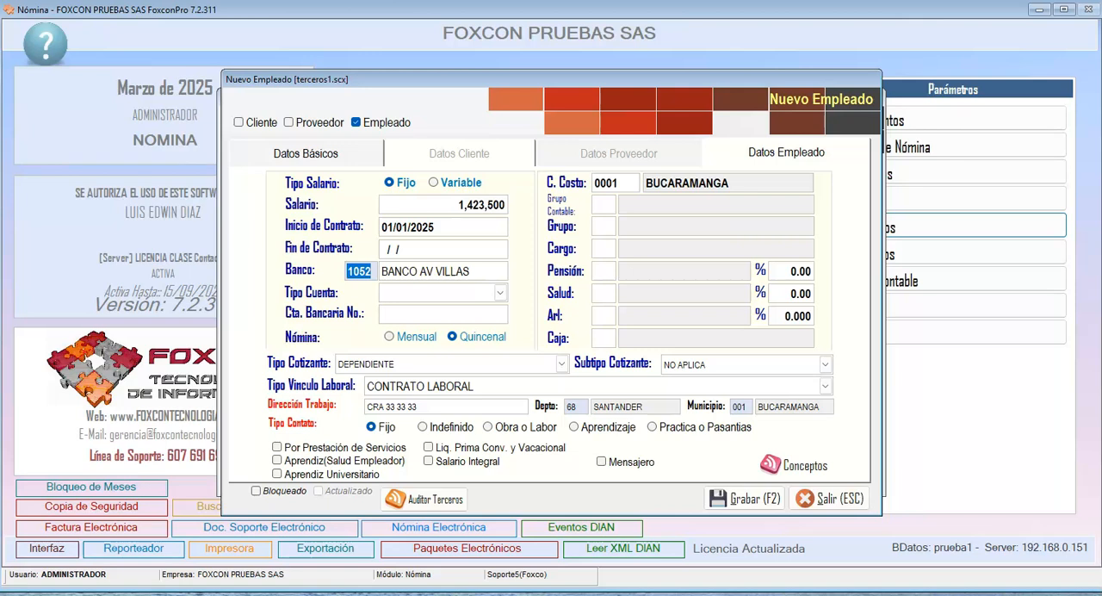
- Clear the employee's cost center
{"action": "left_click", "coordinate": [601, 206]}
{"action": "left_click", "coordinate": [607, 183]}
{"action": "key", "text": "Delete"}
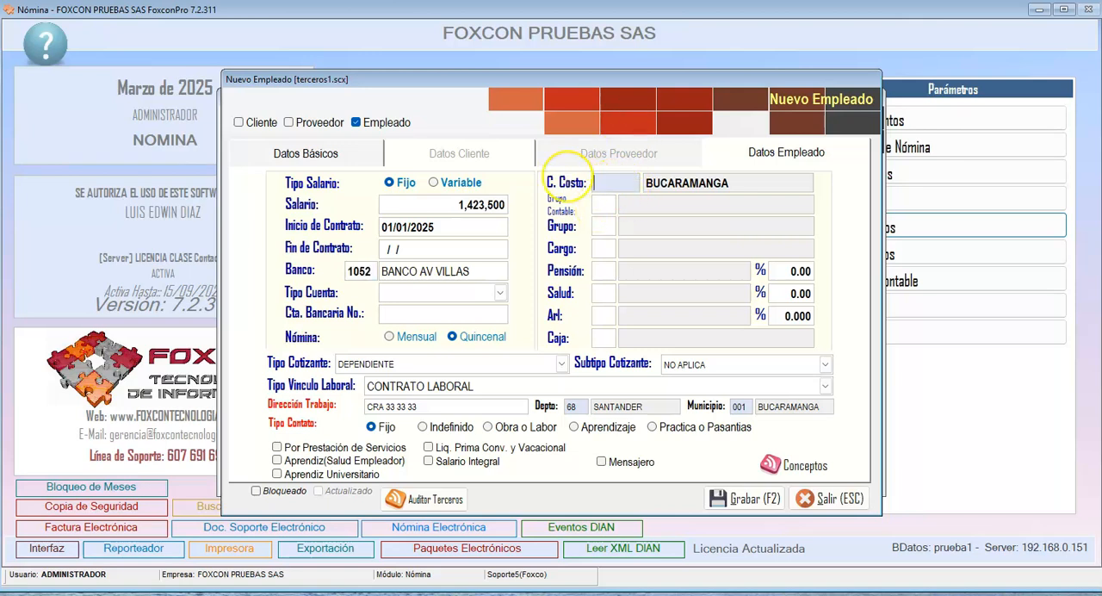
{"action": "key", "text": "Tab"}
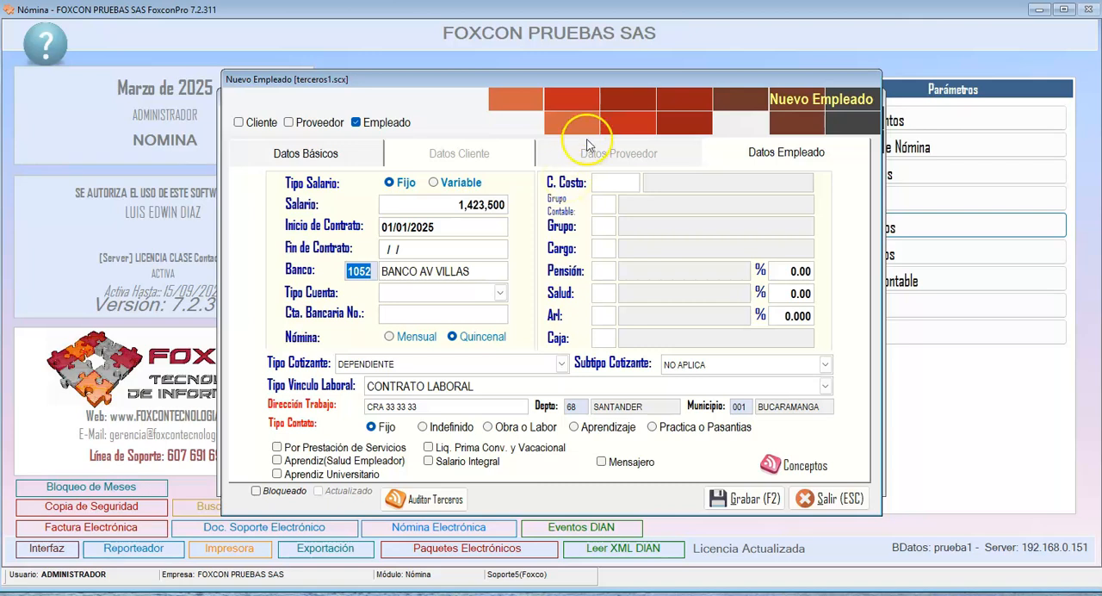
- Set the employee's accounting group to 01 ADMINISTRATIVA
{"action": "left_click", "coordinate": [610, 207]}
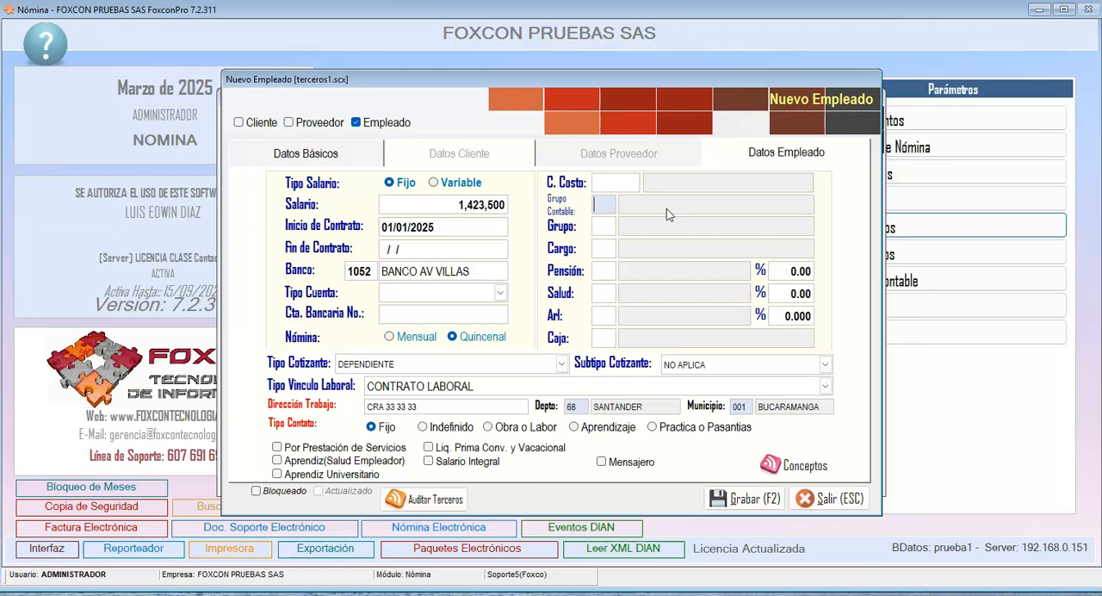
{"action": "key", "text": "Return"}
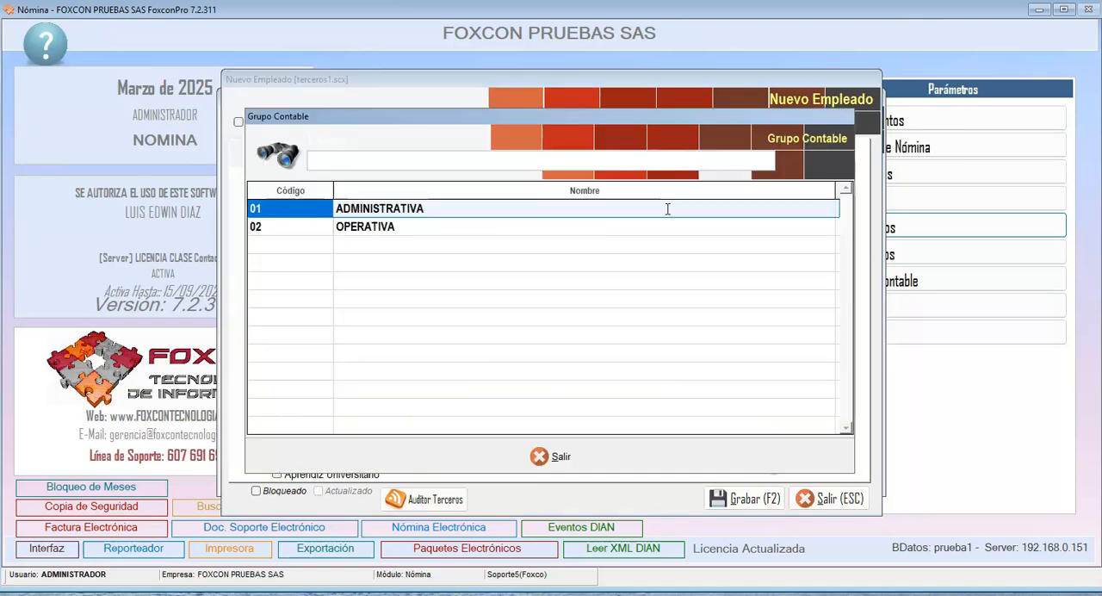
{"action": "key", "text": "Return"}
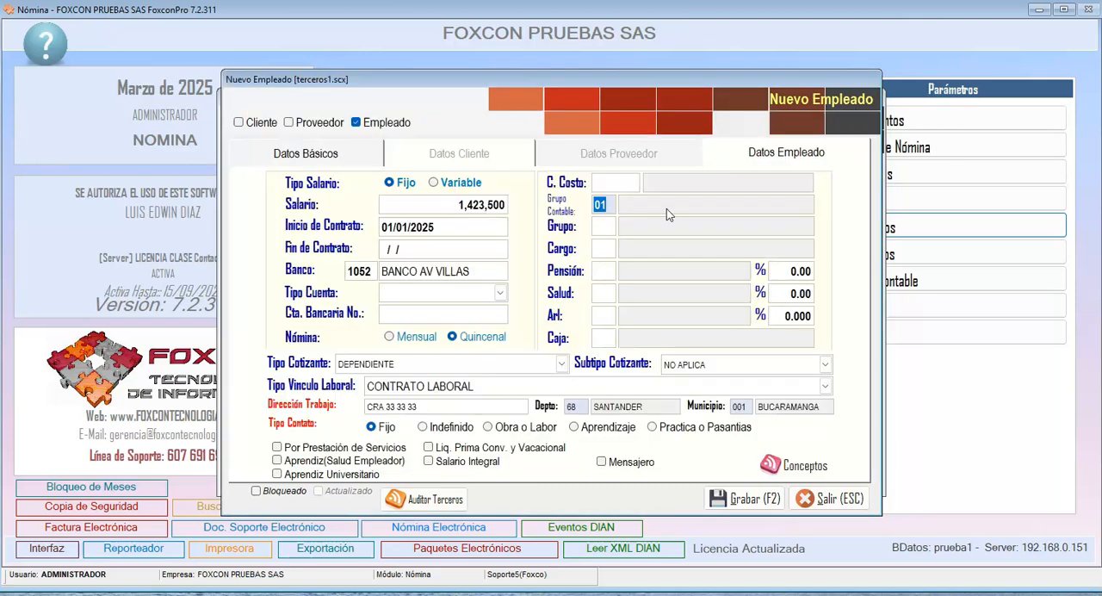
{"action": "key", "text": "Return"}
- Set the employee's group to 01 BUCARAMANGA and the job position to 01 AUX. CONTABLE
{"action": "key", "text": "Return"}
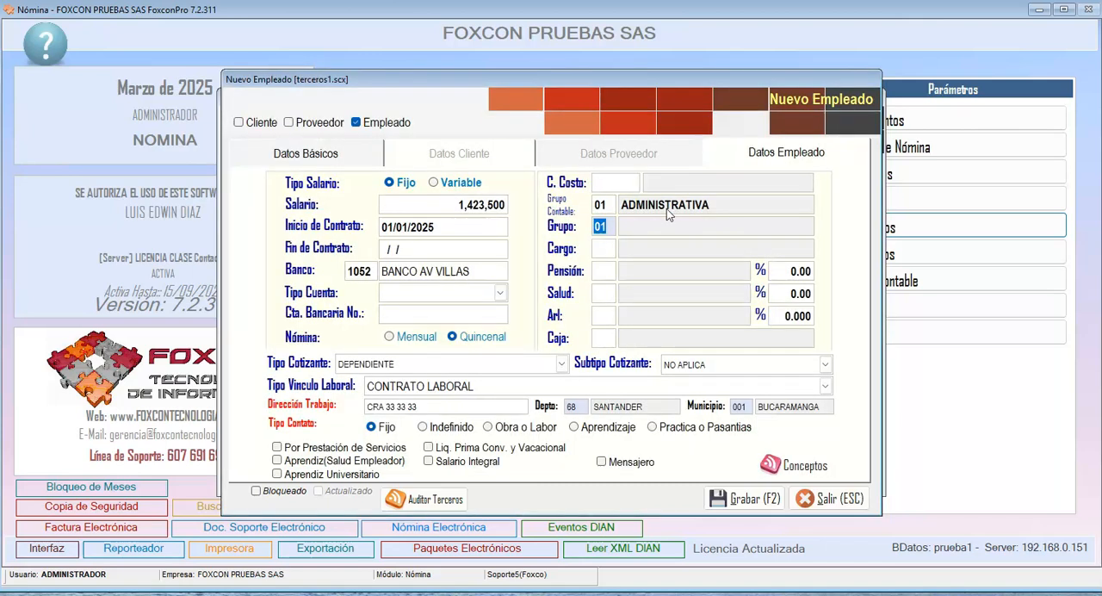
- Set the employee's pension fund to 02 PROTECION with a 4.00% contribution
{"action": "key", "text": "Return"}
{"action": "key", "text": "Return"}
{"action": "key", "text": "Return"}
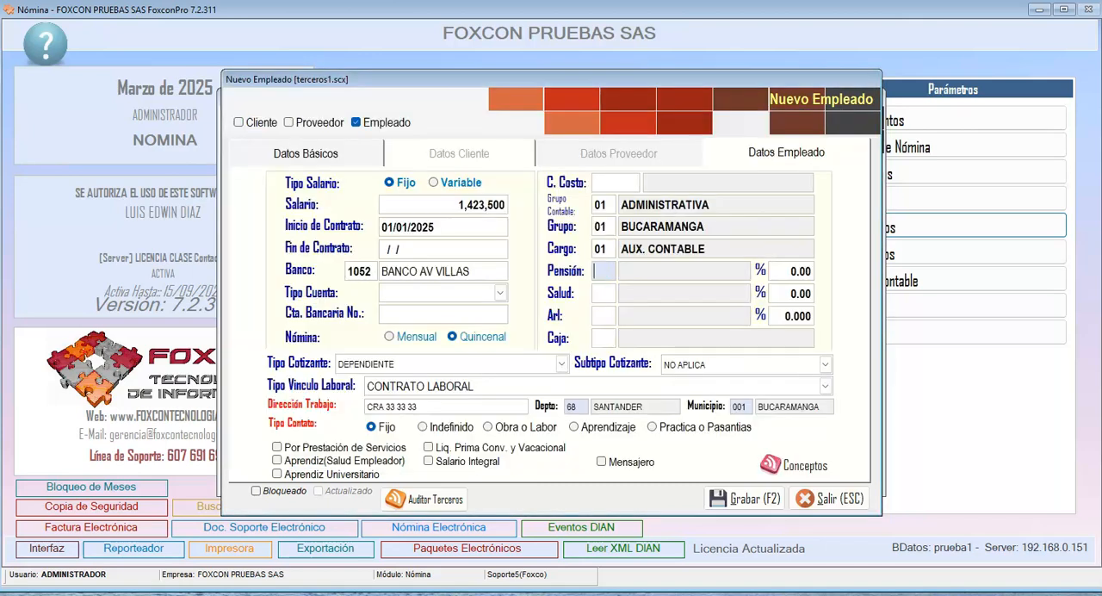
{"action": "key", "text": "Return"}
{"action": "key", "text": "Down"}
{"action": "key", "text": "Down"}
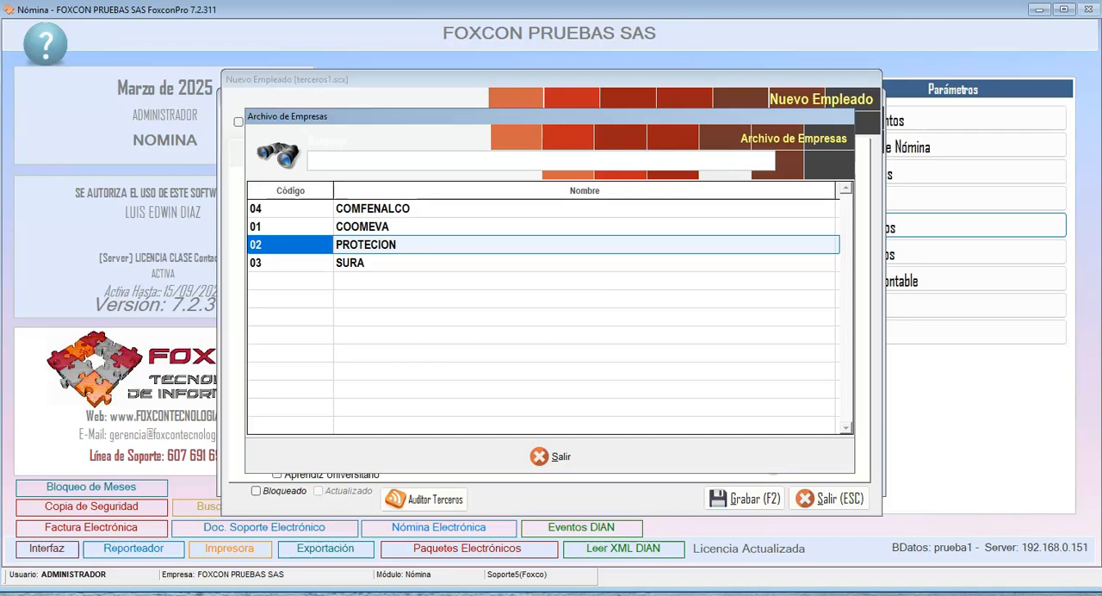
{"action": "key", "text": "Return"}
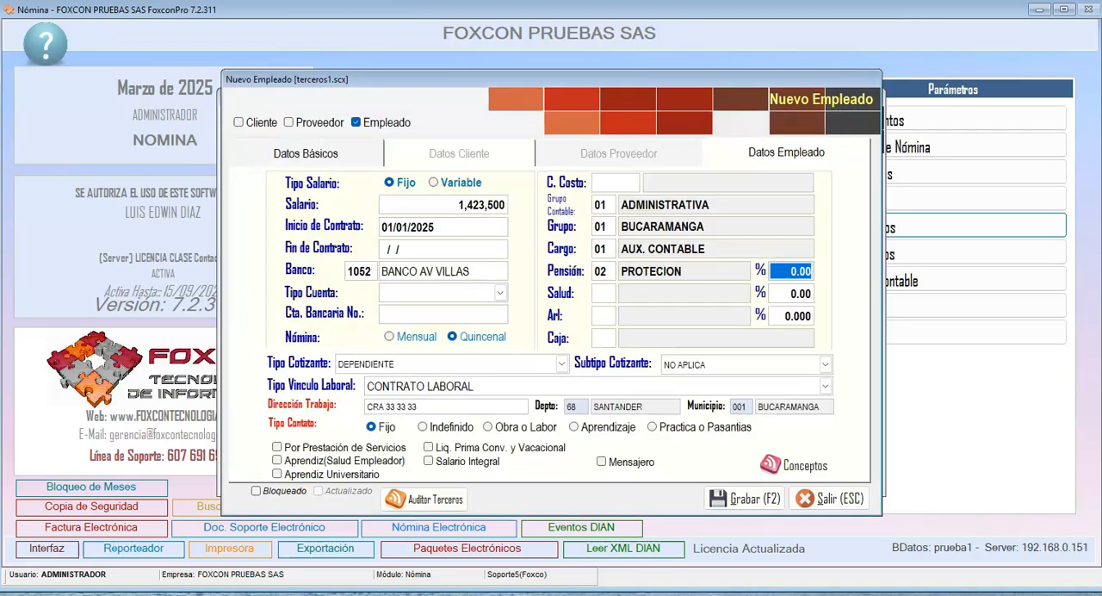
{"action": "key", "text": "Return"}
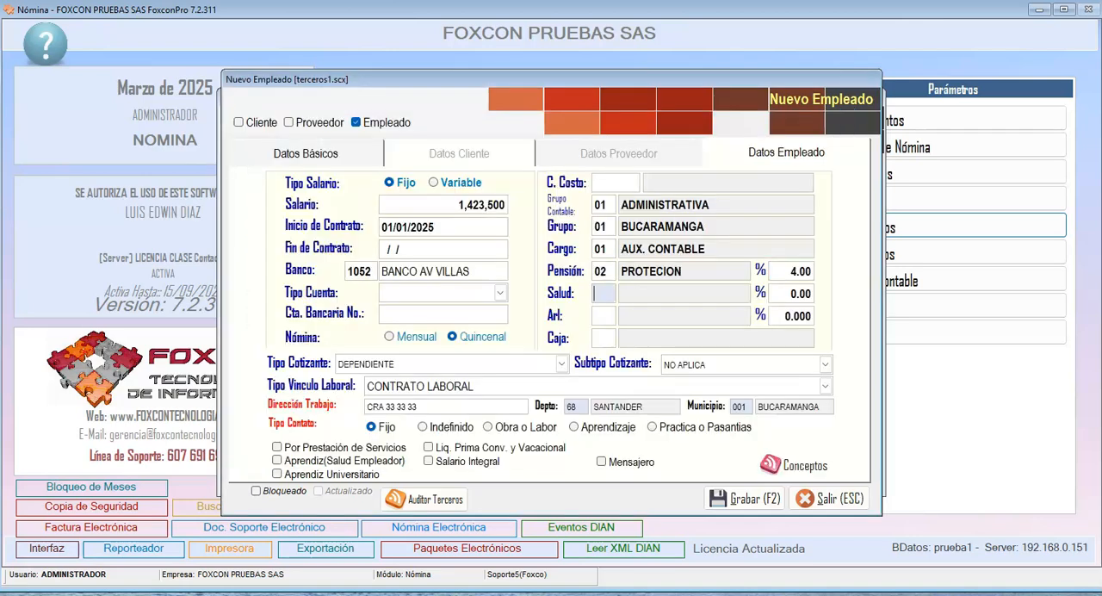
- Set the employee's health provider to 01 COOMEVA with a 4.00% contribution
{"action": "key", "text": "Return"}
{"action": "key", "text": "Down"}
{"action": "key", "text": "Return"}
{"action": "type", "text": "4"}
{"action": "key", "text": "Return"}
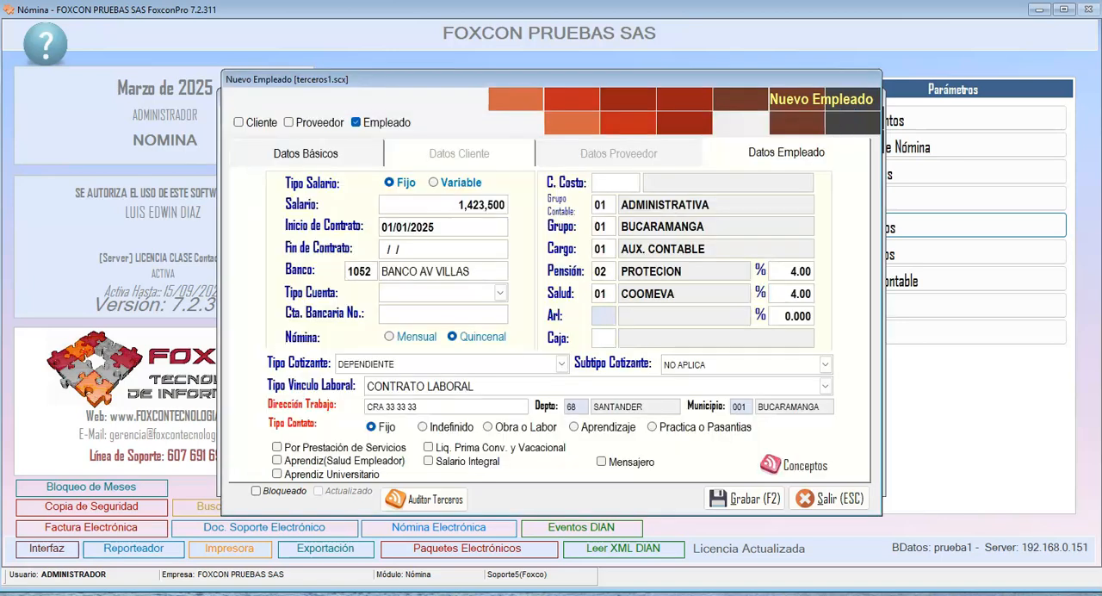
- Set the employee's ARL to 03 SURA at 0.522% and the Caja to 04 COMFENALCO
{"action": "key", "text": "Return"}
{"action": "key", "text": "Down"}
{"action": "key", "text": "Down"}
{"action": "key", "text": "Down"}
{"action": "key", "text": "Return"}
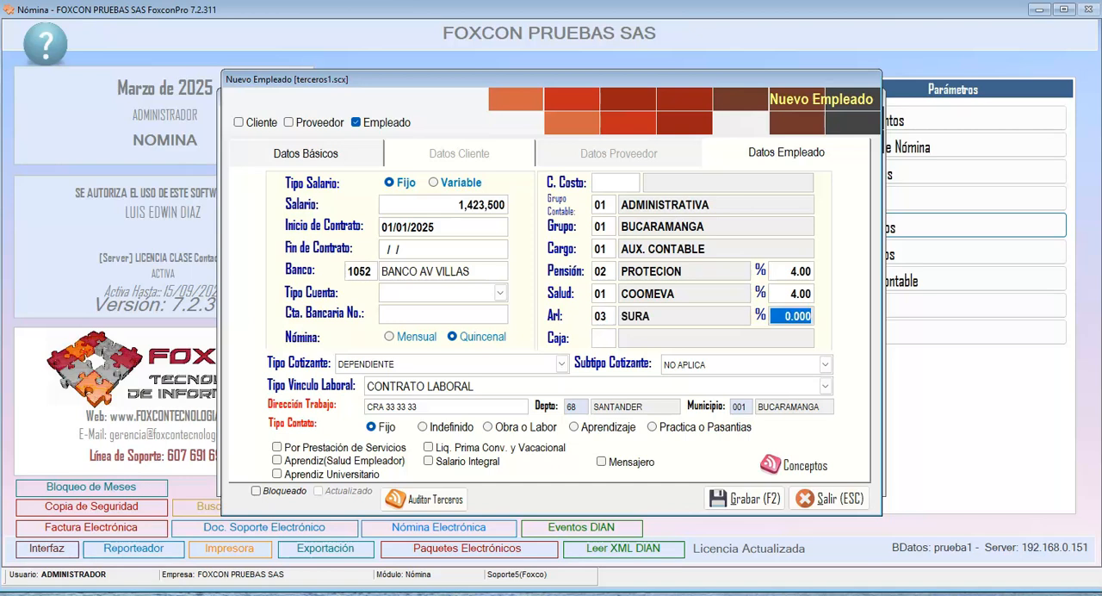
{"action": "type", "text": ".522"}
{"action": "key", "text": "Return"}
{"action": "key", "text": "Return"}
{"action": "key", "text": "Return"}
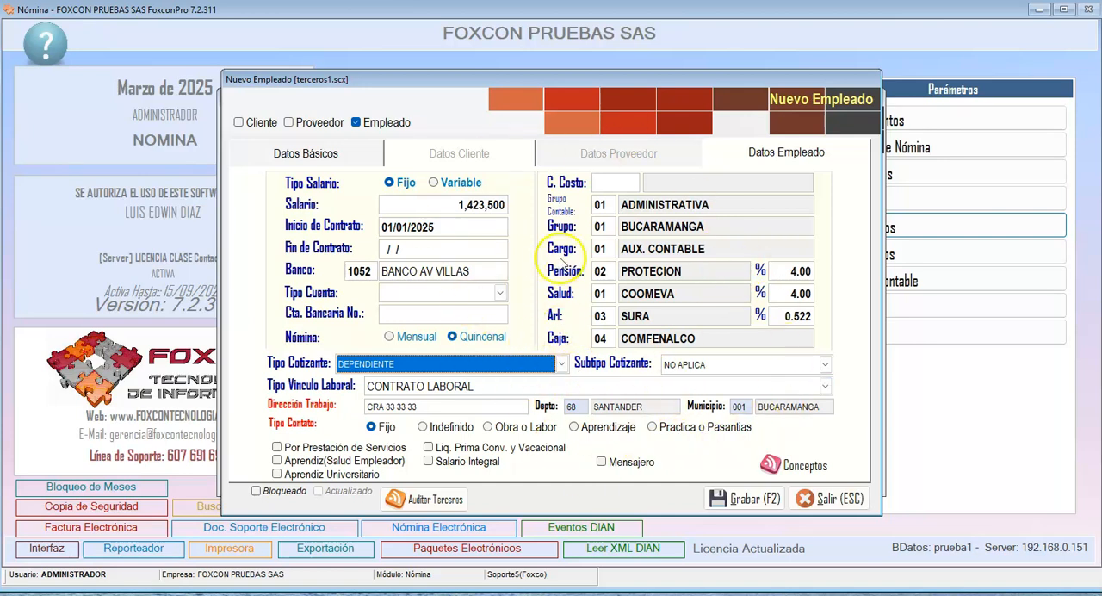
- Enable Q1 and Q2 for the employee's SALARIO, AUXILIO DE TRANSPORTE, SALUD and PENSION concepts and save the concept values
{"action": "left_click", "coordinate": [785, 470]}
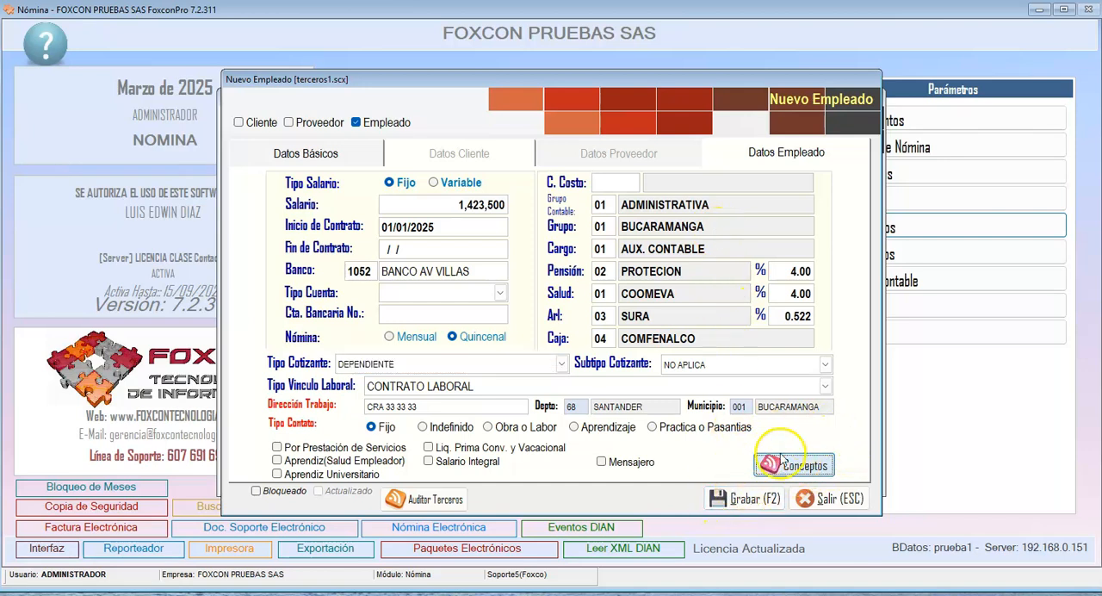
{"action": "left_click", "coordinate": [789, 467]}
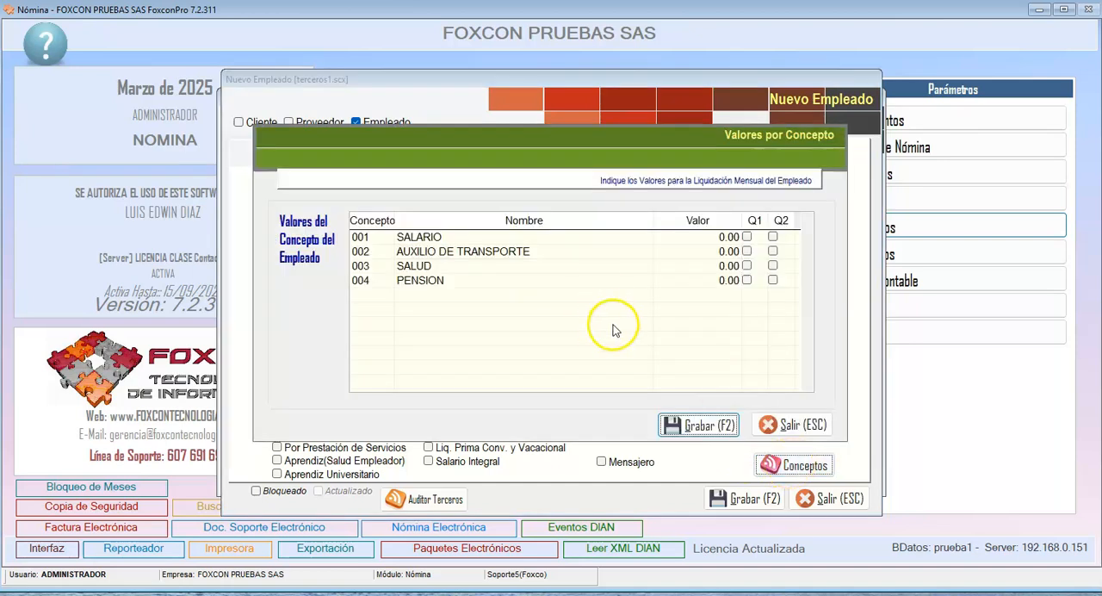
{"action": "left_click", "coordinate": [747, 237]}
{"action": "left_click", "coordinate": [747, 250]}
{"action": "left_click", "coordinate": [747, 266]}
{"action": "left_click", "coordinate": [746, 280]}
{"action": "left_click", "coordinate": [772, 236]}
{"action": "left_click", "coordinate": [772, 251]}
{"action": "left_click", "coordinate": [772, 265]}
{"action": "left_click", "coordinate": [773, 280]}
{"action": "left_click", "coordinate": [671, 237]}
{"action": "left_click", "coordinate": [730, 237]}
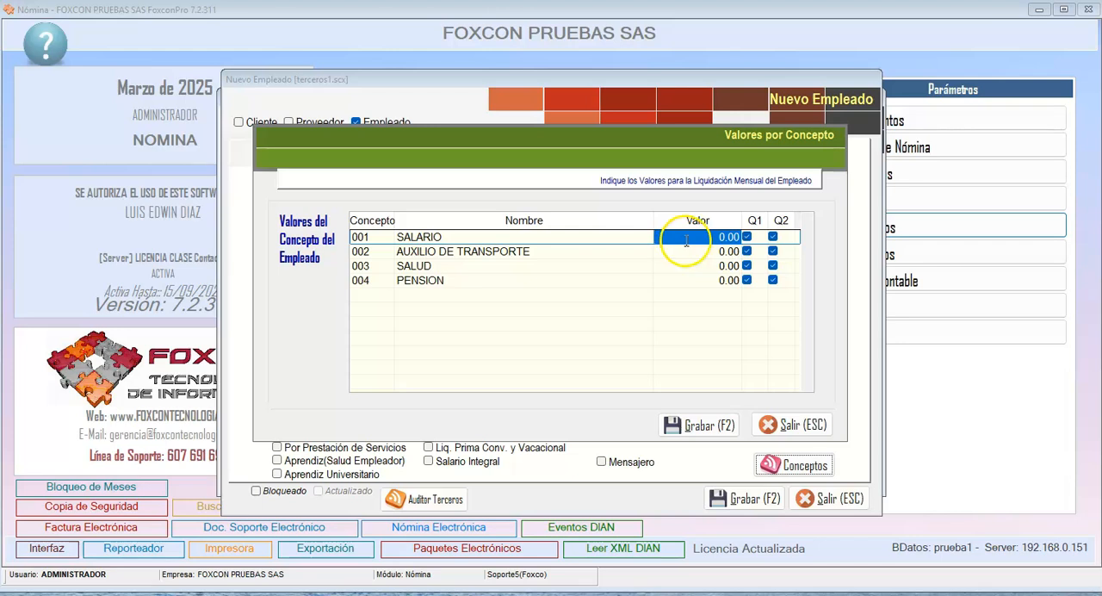
{"action": "left_click", "coordinate": [713, 251]}
{"action": "left_click", "coordinate": [686, 238]}
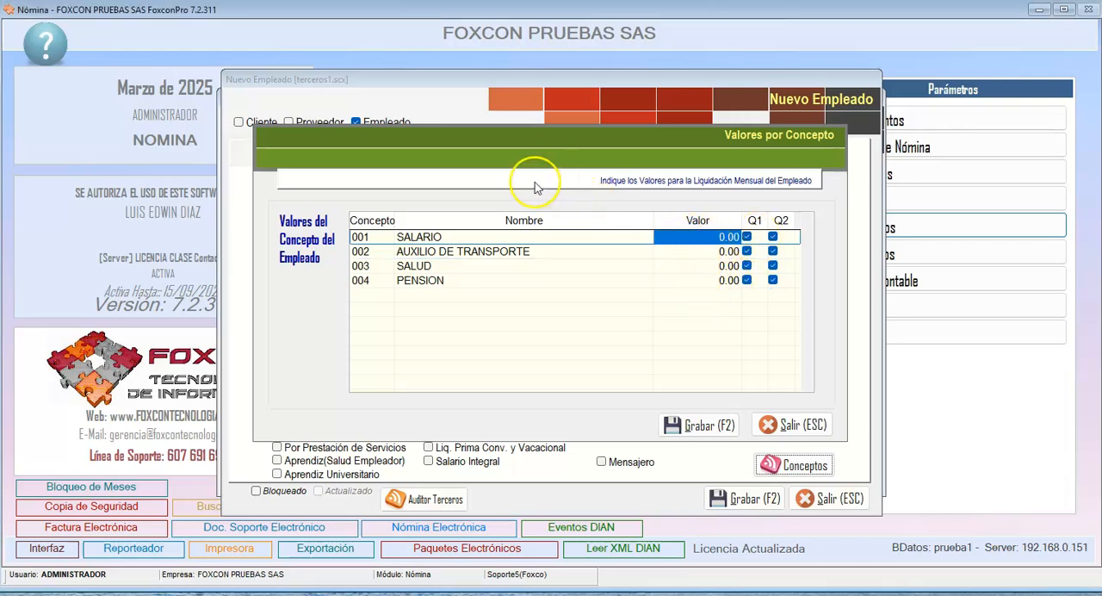
{"action": "left_click", "coordinate": [693, 426]}
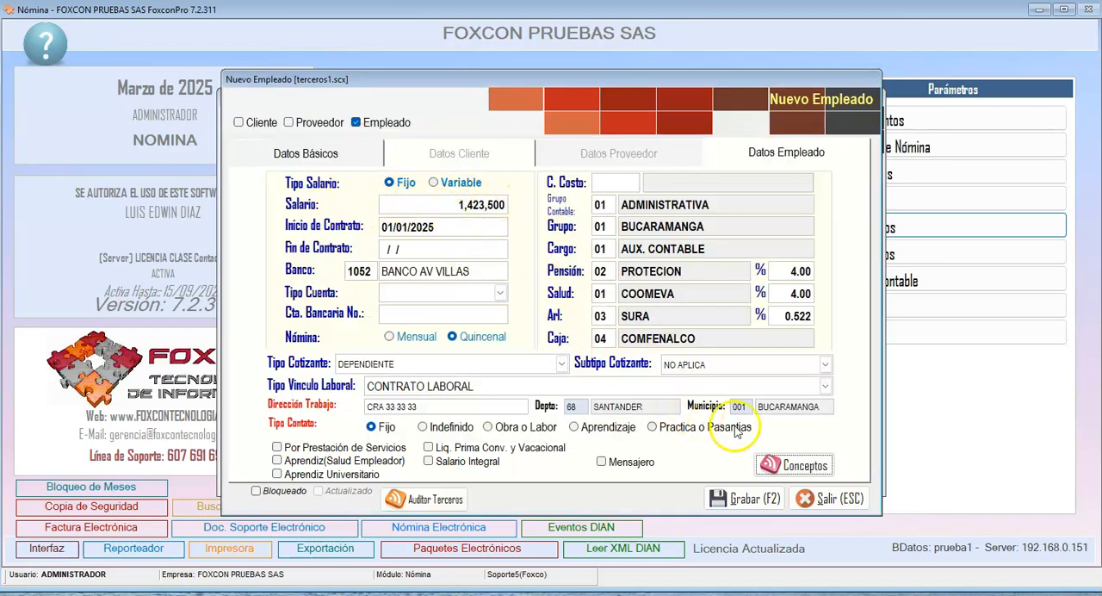
- Reopen the employee's concept values and set the SALARIO value to 1,423,500
{"action": "left_click", "coordinate": [790, 463]}
{"action": "left_click", "coordinate": [684, 236]}
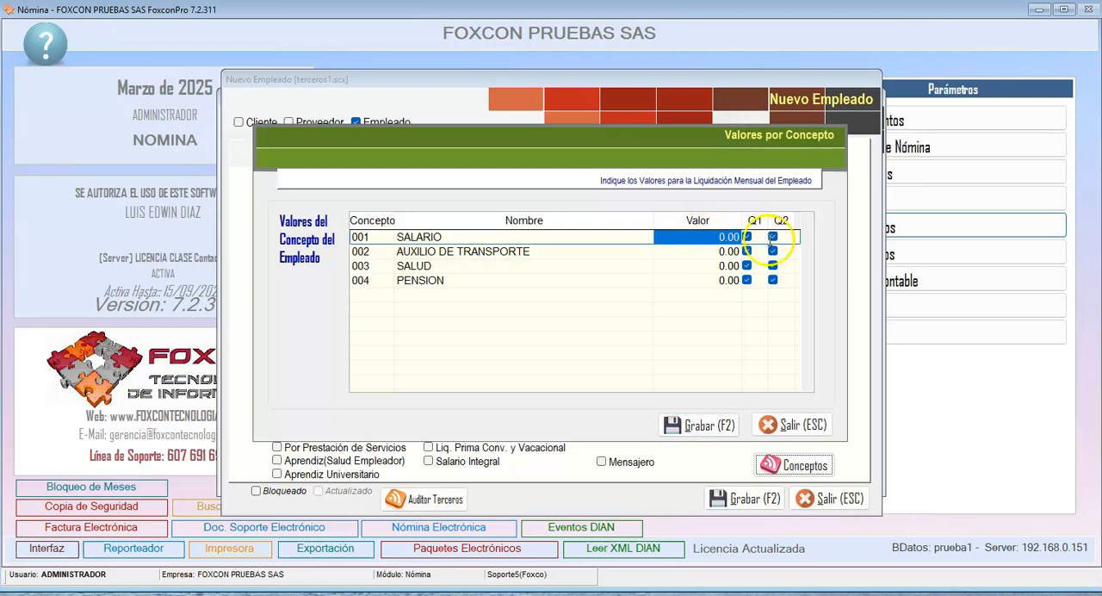
{"action": "type", "text": "1,423,500"}
{"action": "key", "text": "Return"}
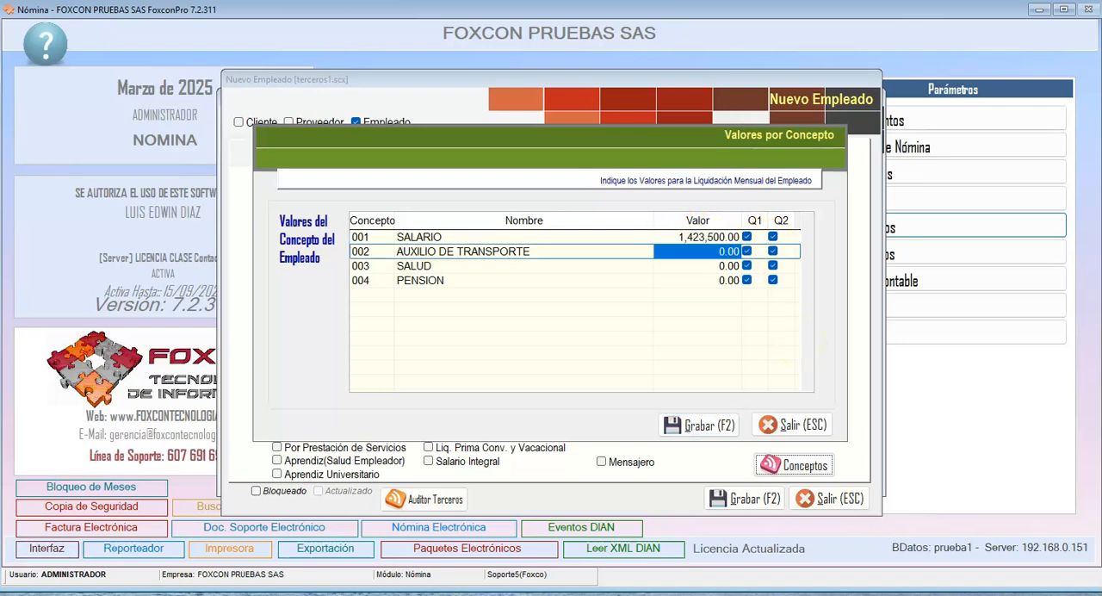
- Set the AUXILIO DE TRANSPORTE value to 20,000
{"action": "type", "text": "200,"}
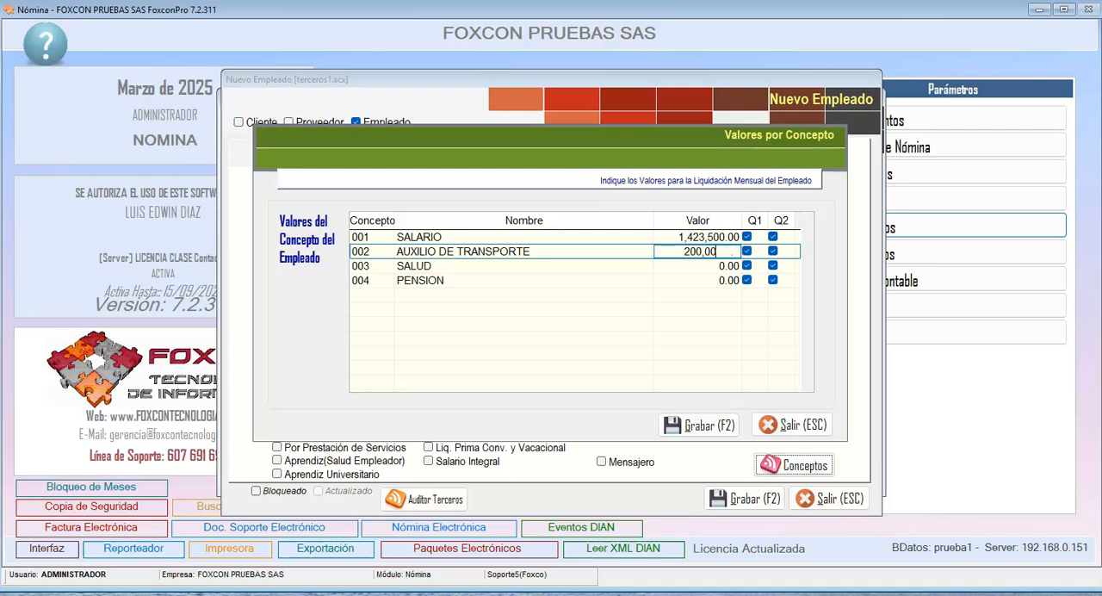
{"action": "key", "text": "Return"}
{"action": "left_click", "coordinate": [669, 265]}
{"action": "left_click", "coordinate": [680, 281]}
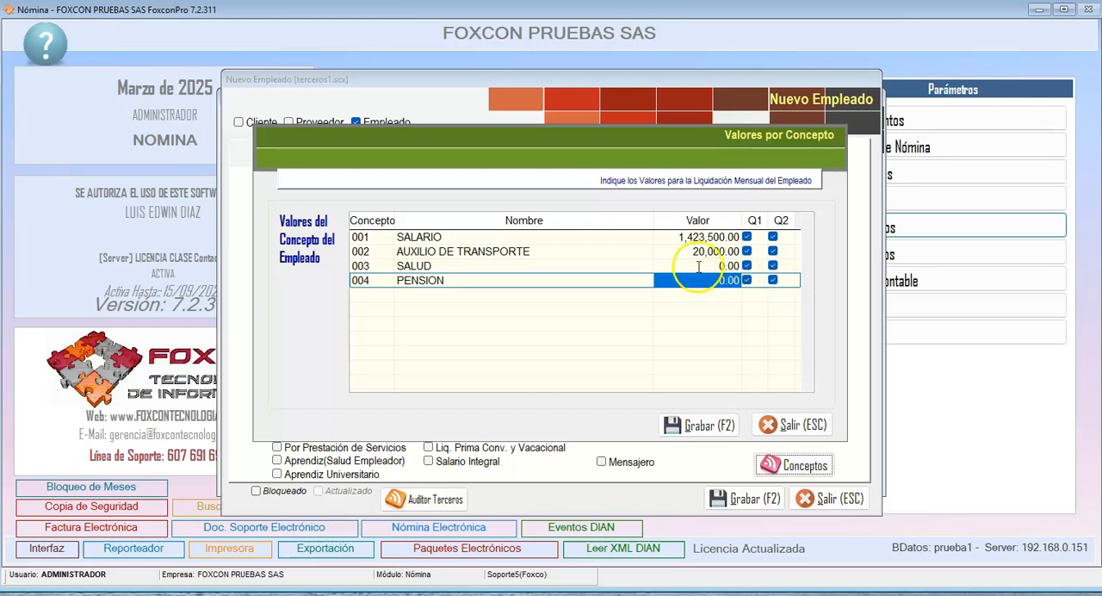
{"action": "left_click", "coordinate": [711, 271]}
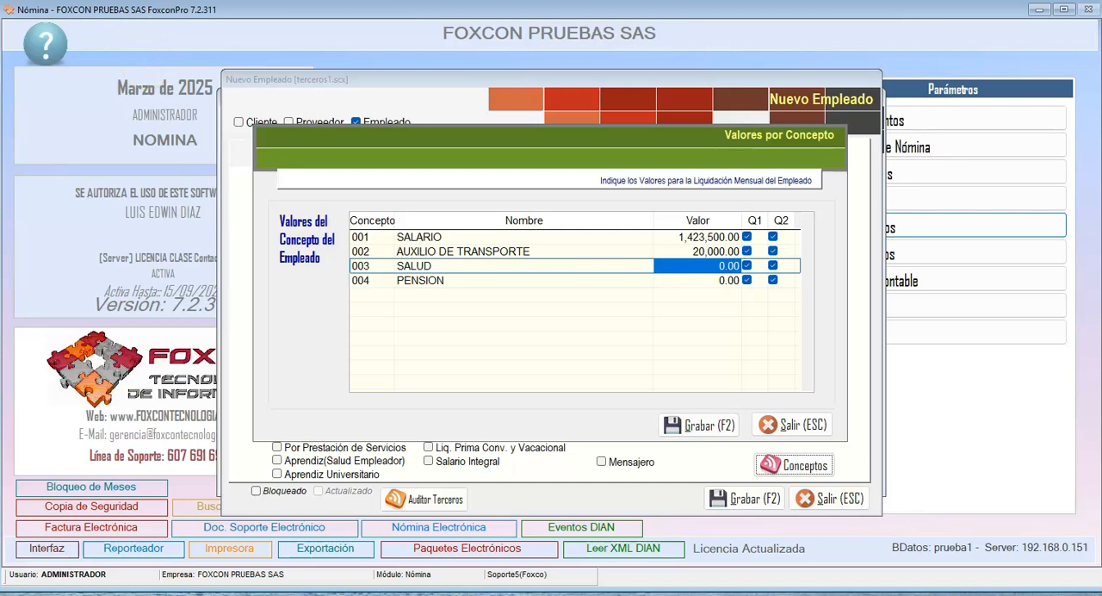
- Set the AUXILIO DE TRANSPORTE value to 200,000 and save both the concept values and the new employee record
{"action": "left_click", "coordinate": [661, 250]}
{"action": "type", "text": "200,"}
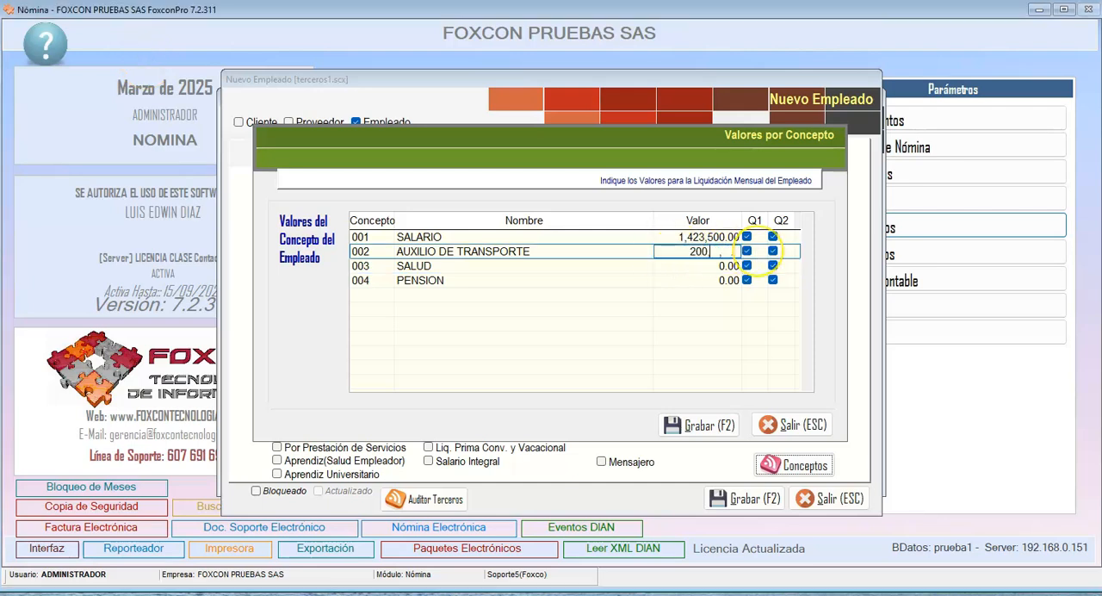
{"action": "type", "text": "000"}
{"action": "key", "text": "Return"}
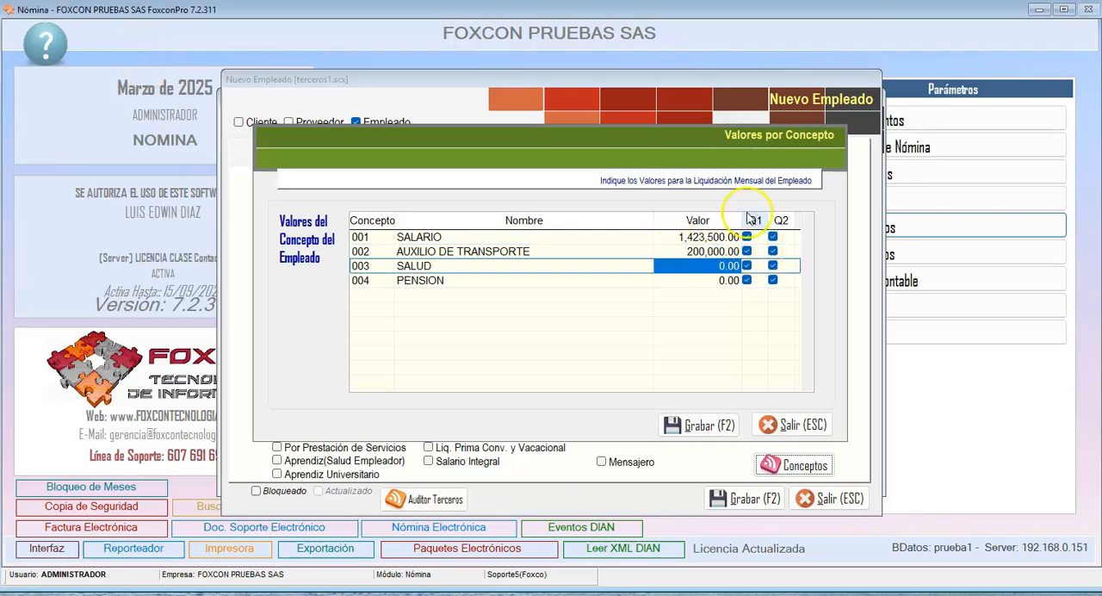
{"action": "left_click", "coordinate": [699, 425]}
{"action": "left_click", "coordinate": [730, 501]}
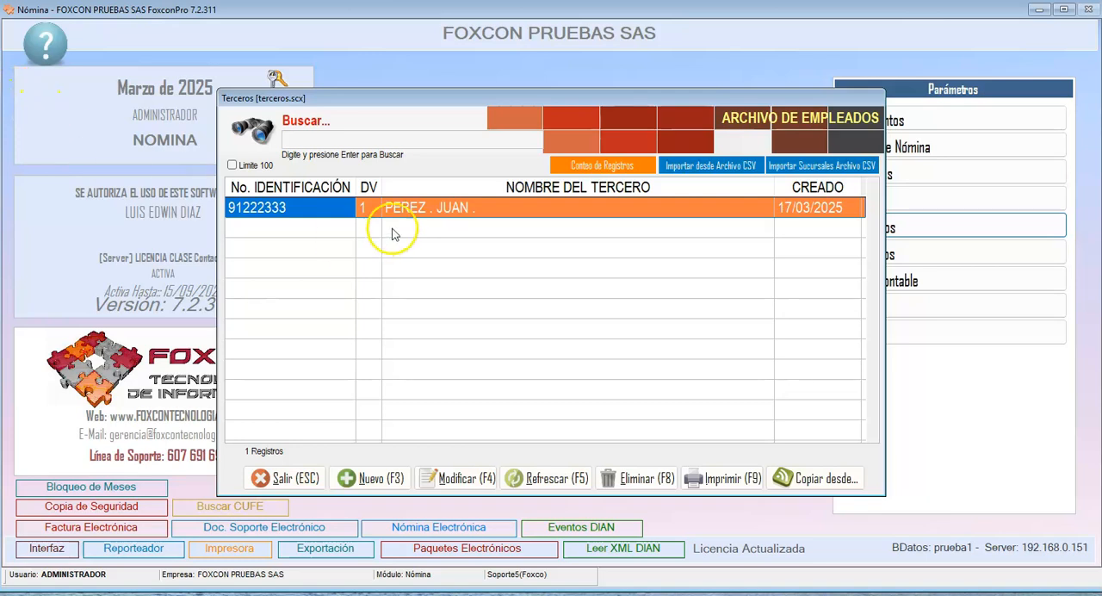
- Reopen the saved employee record, review its employment data and concept values, and exit without saving
{"action": "left_click", "coordinate": [472, 479]}
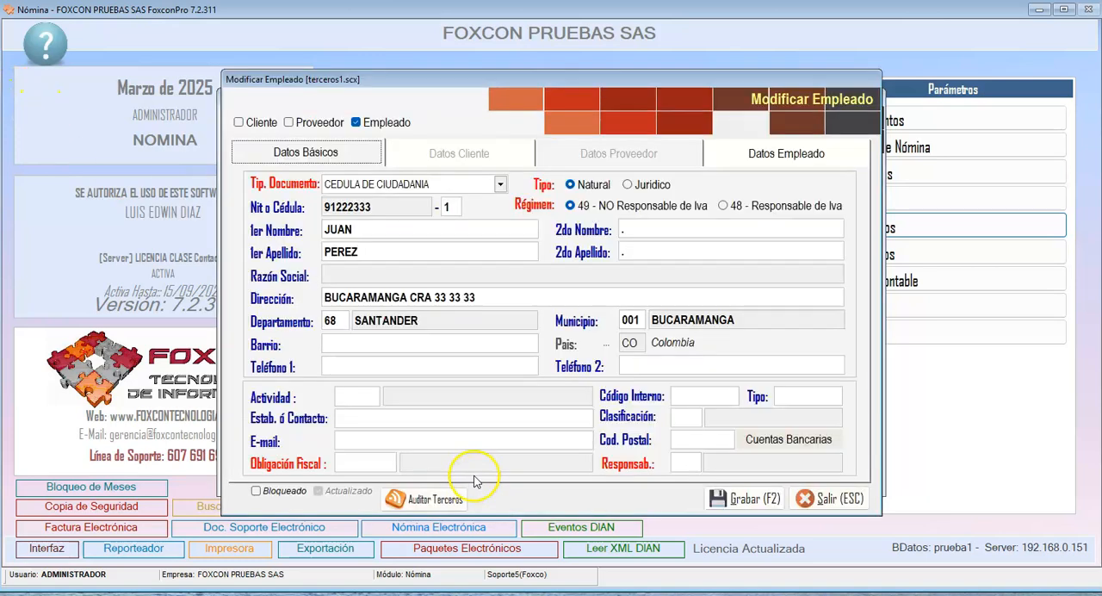
{"action": "left_click", "coordinate": [739, 152]}
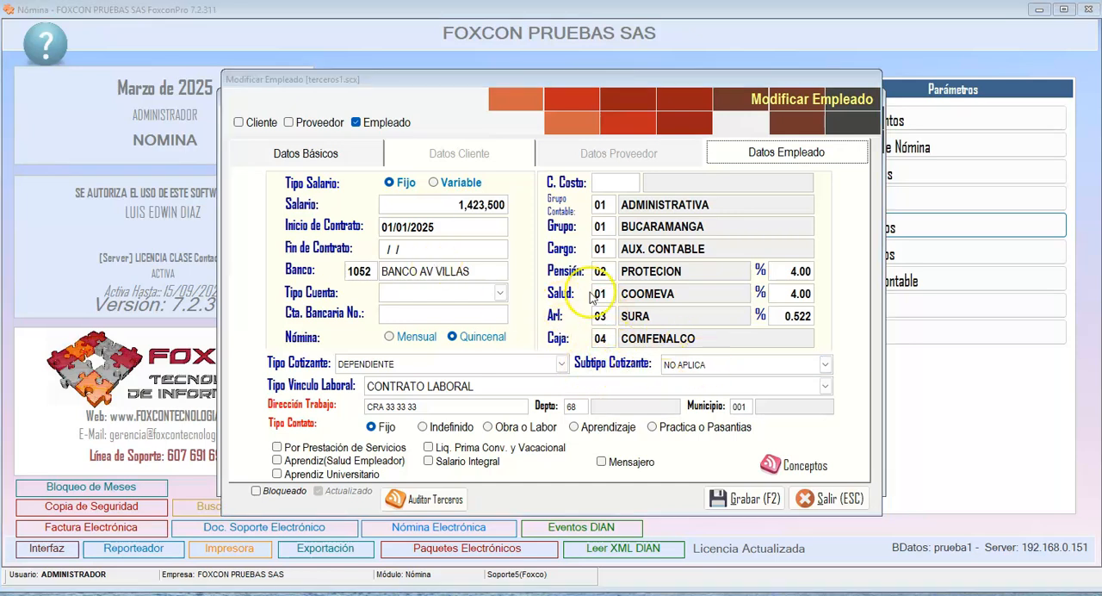
{"action": "left_click", "coordinate": [779, 465]}
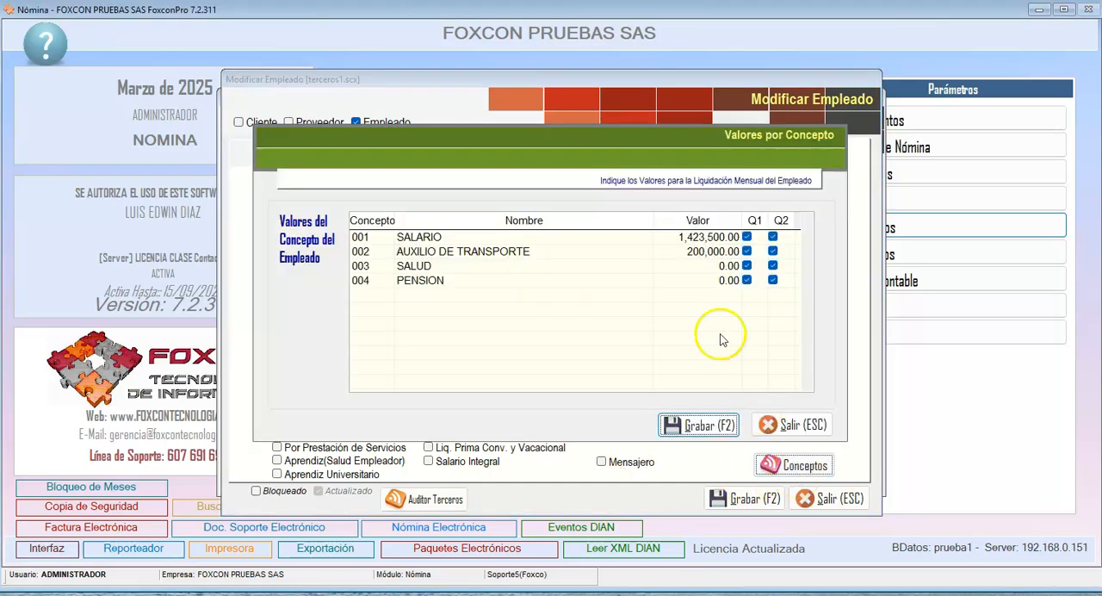
{"action": "left_click", "coordinate": [678, 251]}
{"action": "left_click", "coordinate": [663, 238]}
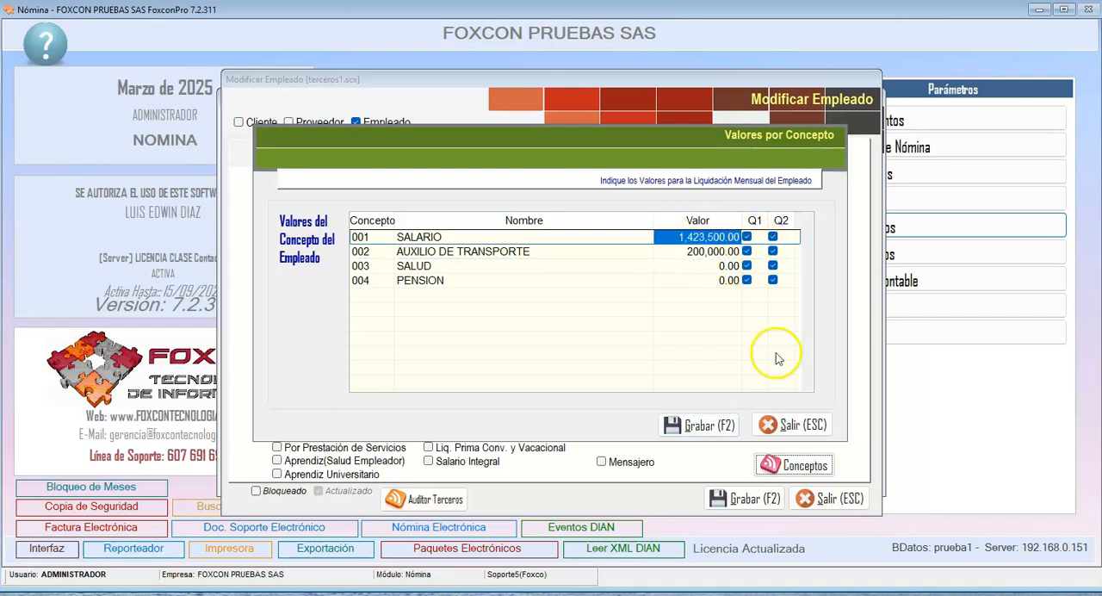
{"action": "left_click", "coordinate": [785, 424]}
{"action": "left_click", "coordinate": [818, 499]}
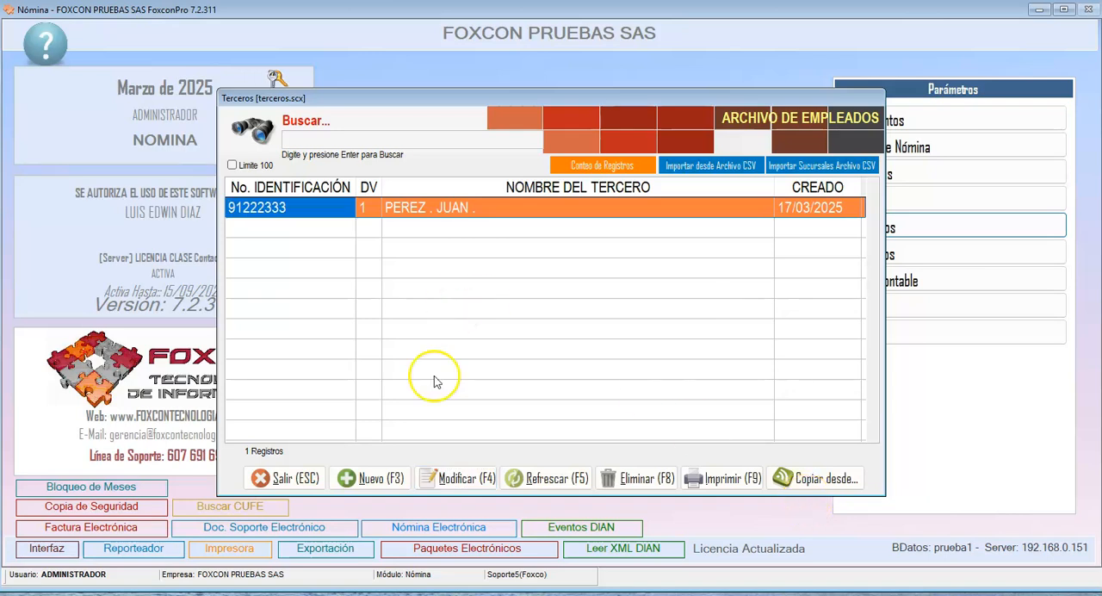
- Check the blank new-employee form and the employee list, and close both
{"action": "left_click", "coordinate": [379, 475]}
{"action": "left_click", "coordinate": [825, 498]}
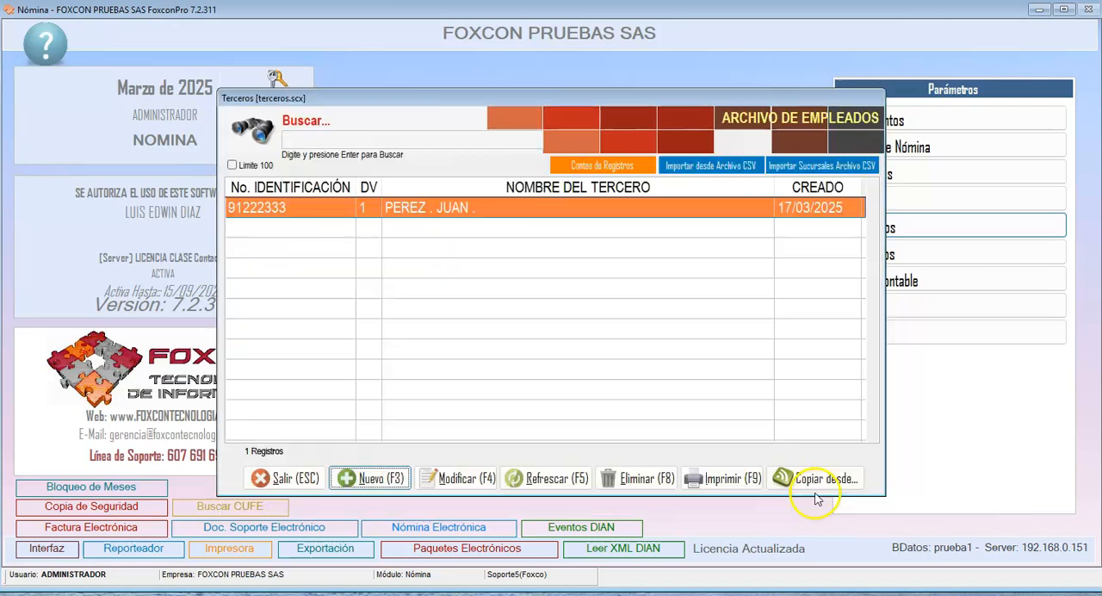
{"action": "left_click", "coordinate": [282, 477]}
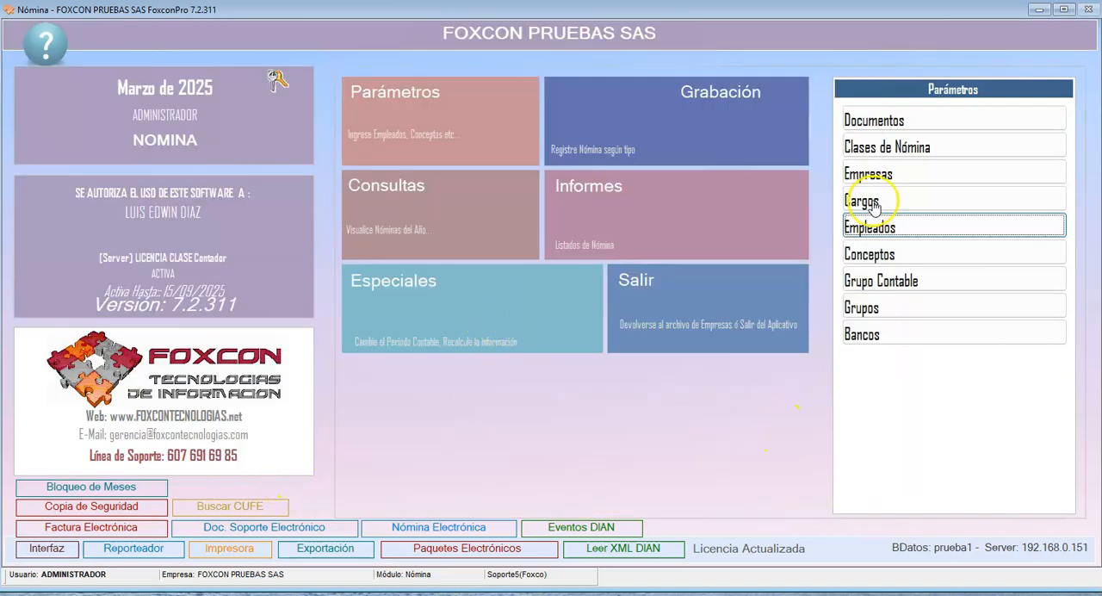
{"action": "left_click", "coordinate": [871, 227]}
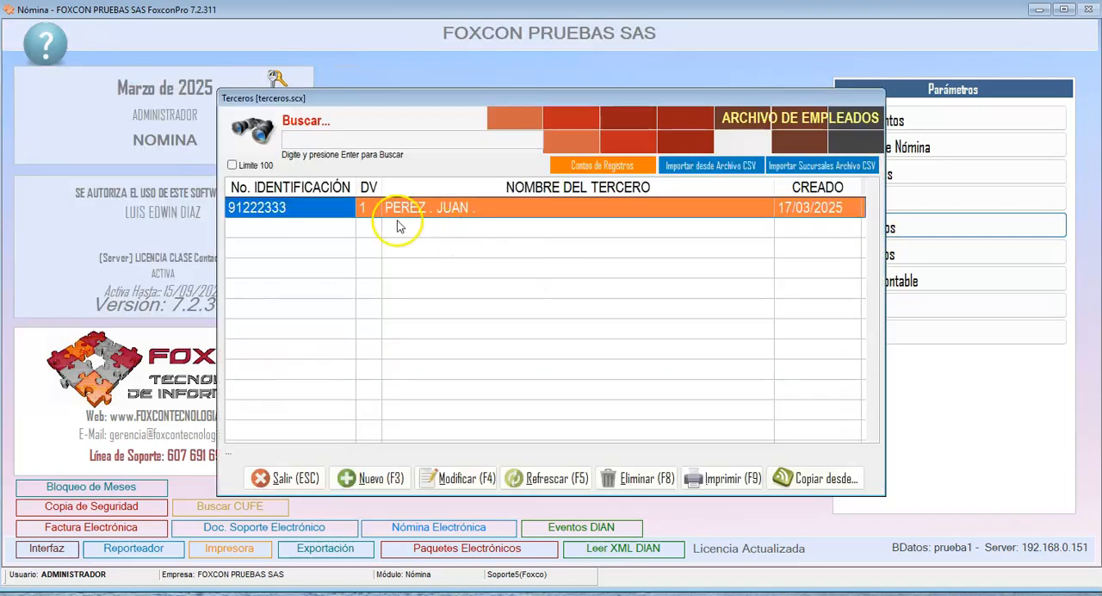
{"action": "left_click", "coordinate": [274, 477]}
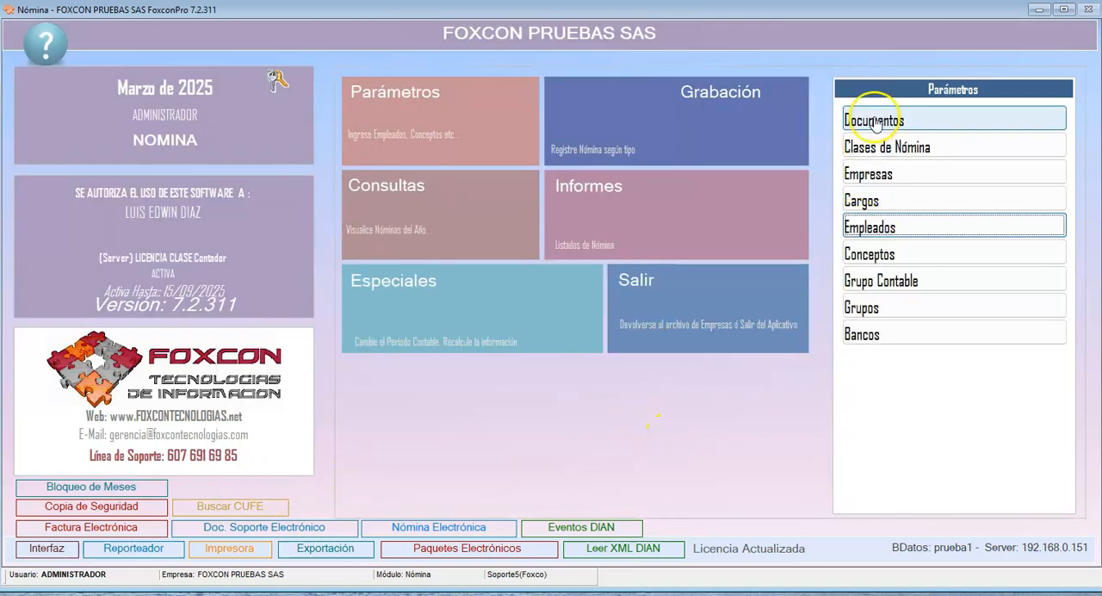